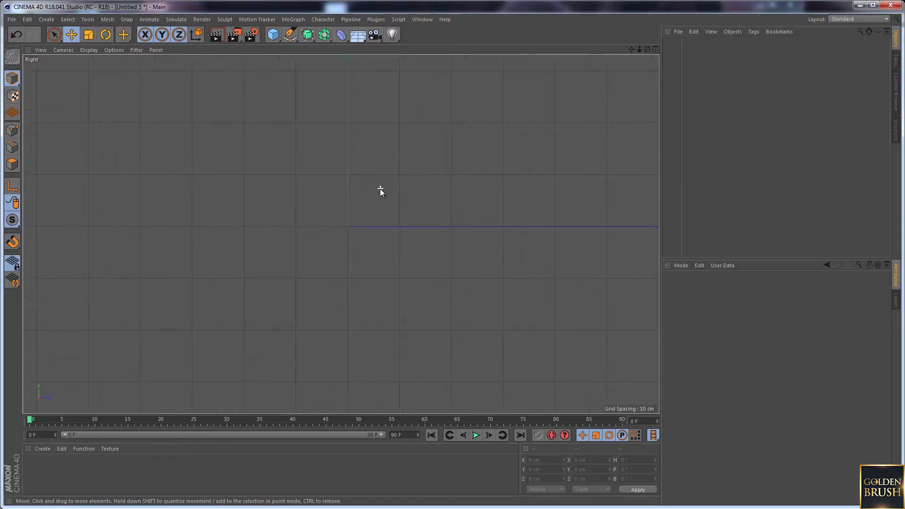
Step: Pan the Right view so the origin sits lower and pick the Bezier Pen
{"action": "mouse_move", "coordinate": [359, 225]}
{"action": "middle_mouse_down", "text": "alt"}
{"action": "mouse_move", "coordinate": [337, 330]}
{"action": "mouse_move", "coordinate": [346, 343]}
{"action": "middle_mouse_up", "text": "alt"}
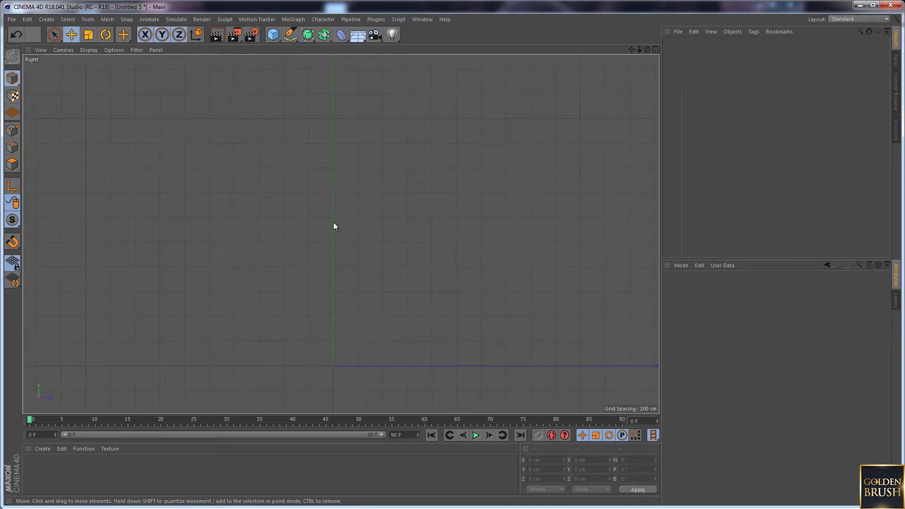
{"action": "left_click", "coordinate": [291, 34]}
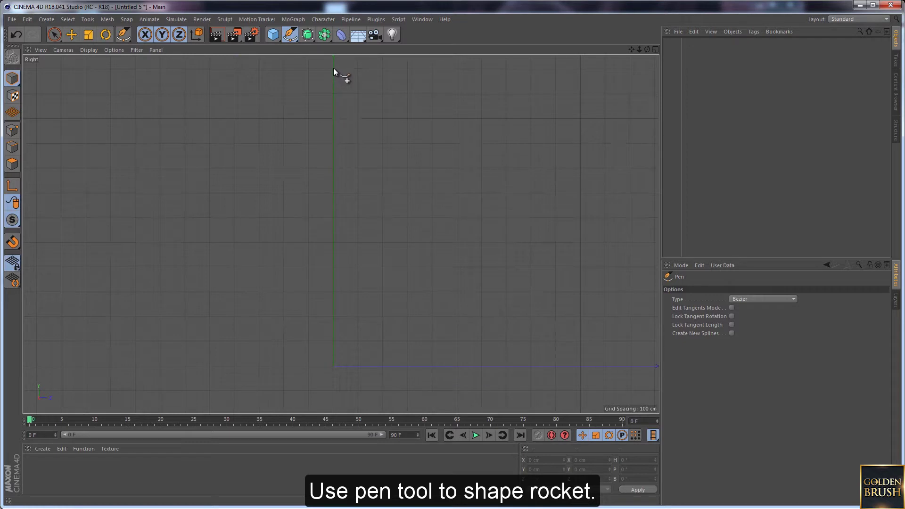
Step: Draw a four-point half rocket profile from the Y-axis top down to the ground line
{"action": "left_click", "coordinate": [333, 68]}
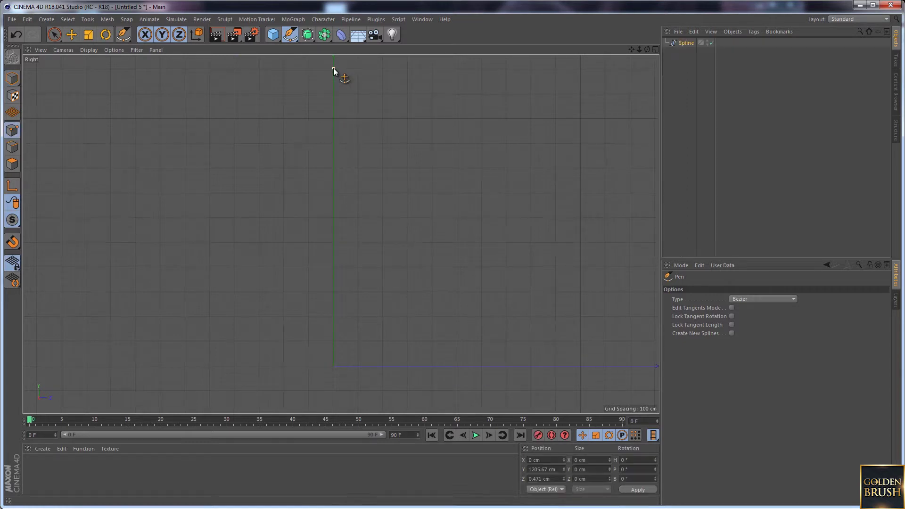
{"action": "left_click", "coordinate": [381, 118]}
{"action": "left_click", "coordinate": [393, 231]}
{"action": "left_click", "coordinate": [355, 366]}
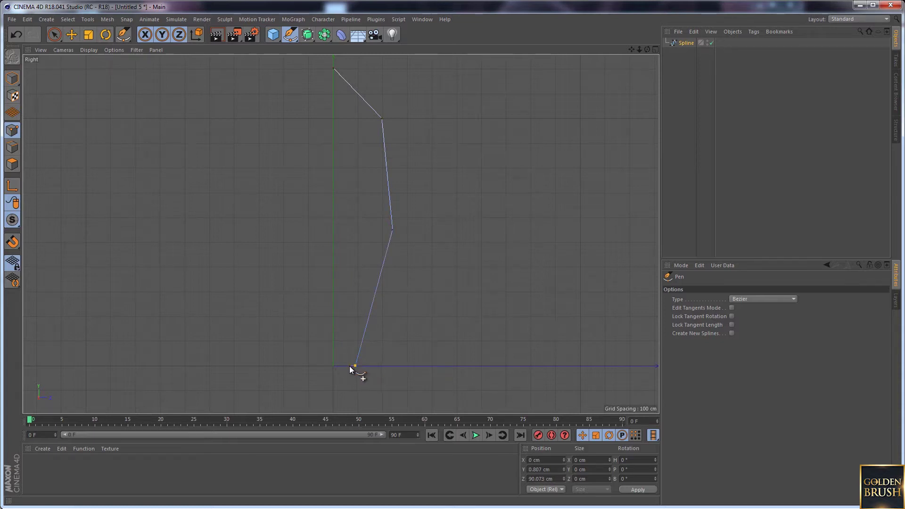
{"action": "right_click", "coordinate": [349, 366]}
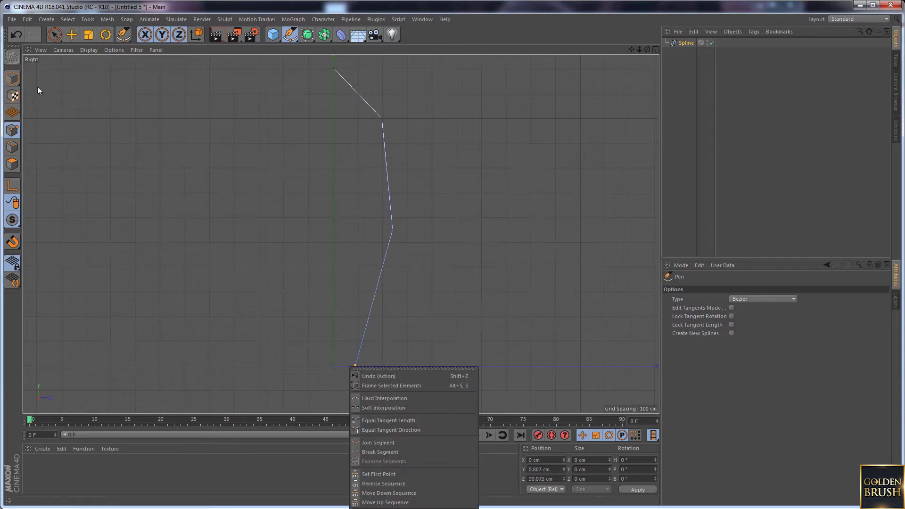
Step: Give the second and third profile points Soft Interpolation
{"action": "left_click", "coordinate": [73, 35]}
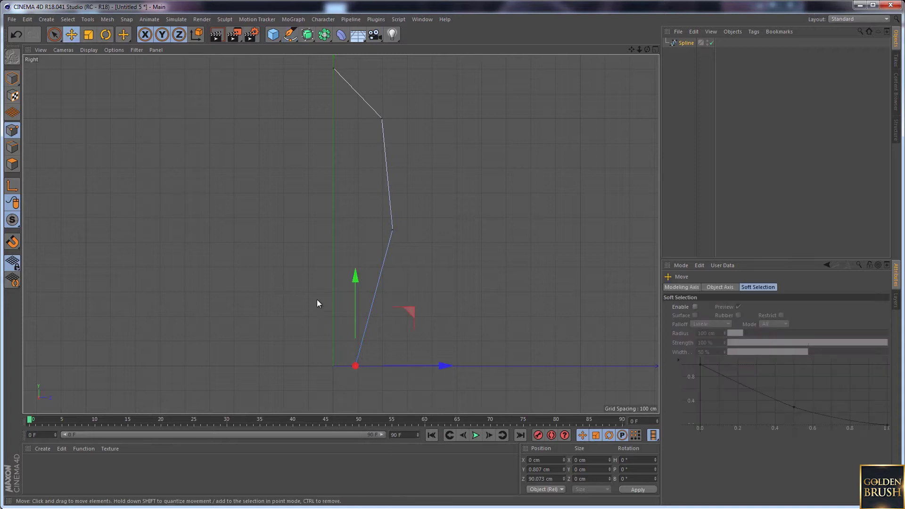
{"action": "key", "text": "9"}
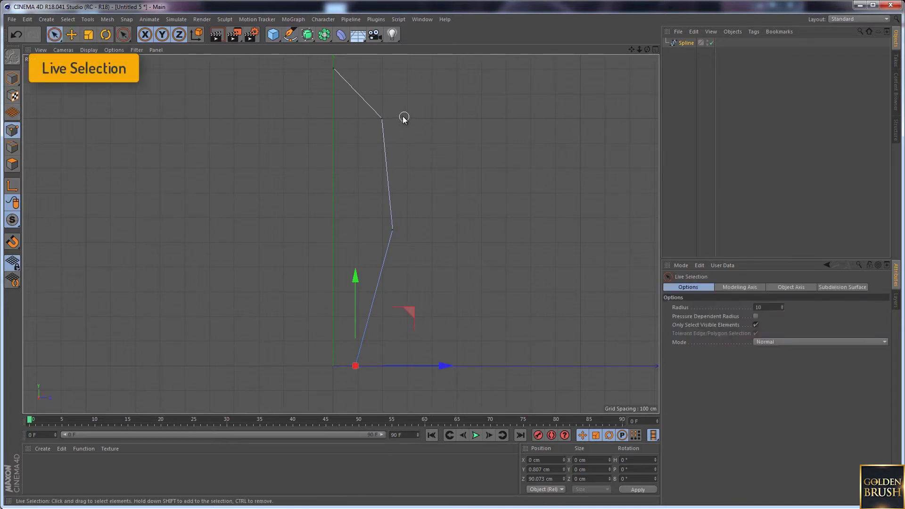
{"action": "left_click", "coordinate": [380, 119]}
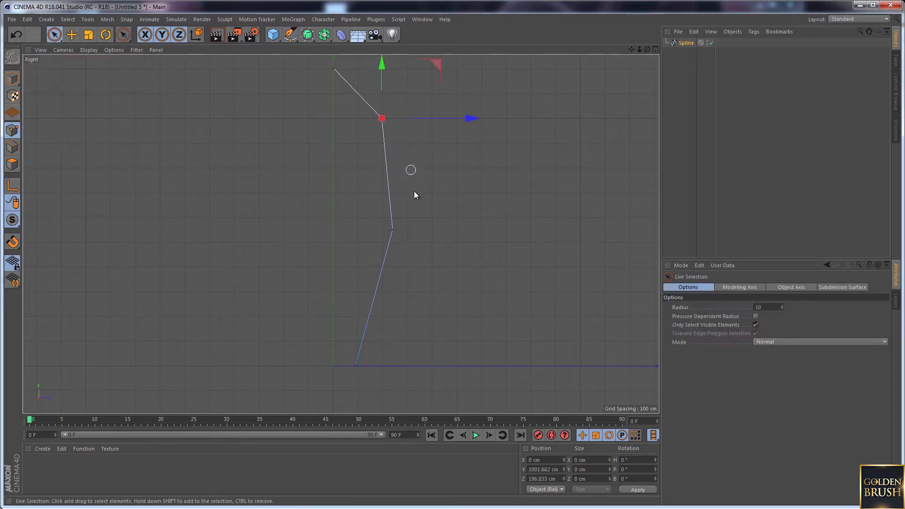
{"action": "left_click", "coordinate": [392, 230], "text": "shift"}
{"action": "right_click", "coordinate": [392, 230]}
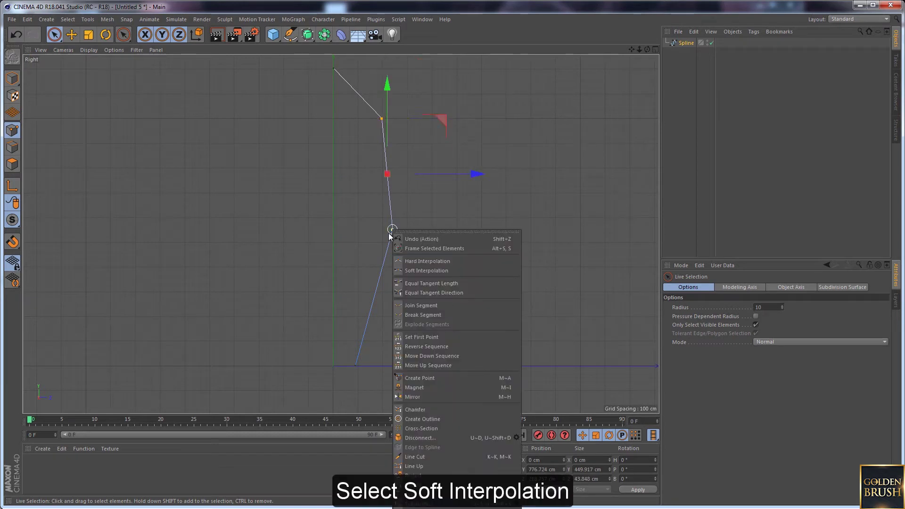
{"action": "left_click", "coordinate": [415, 270]}
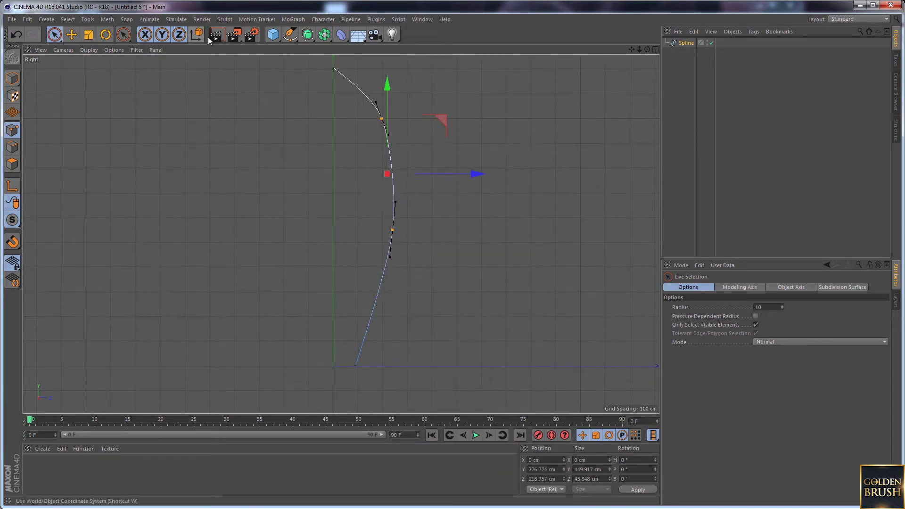
Step: Give the top profile point Soft Interpolation as well
{"action": "left_click", "coordinate": [75, 34]}
{"action": "left_click", "coordinate": [332, 70]}
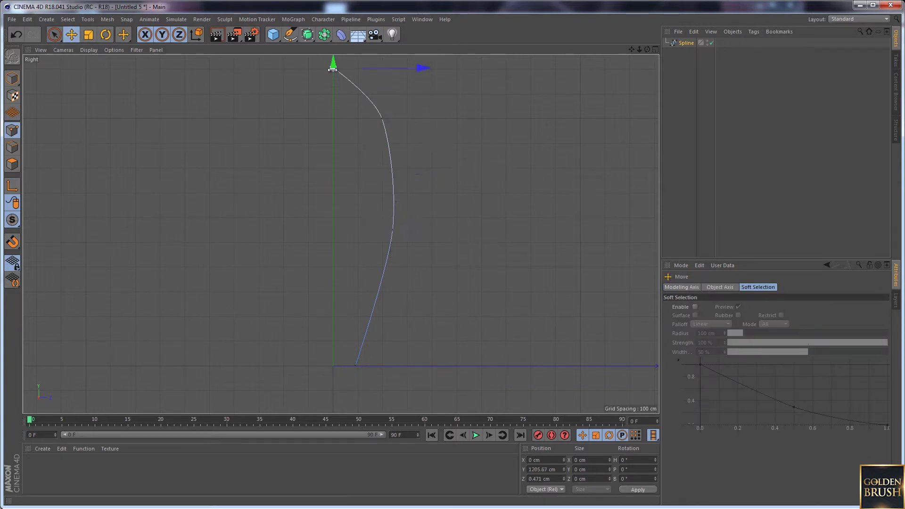
{"action": "right_click", "coordinate": [332, 70]}
{"action": "key", "text": "space"}
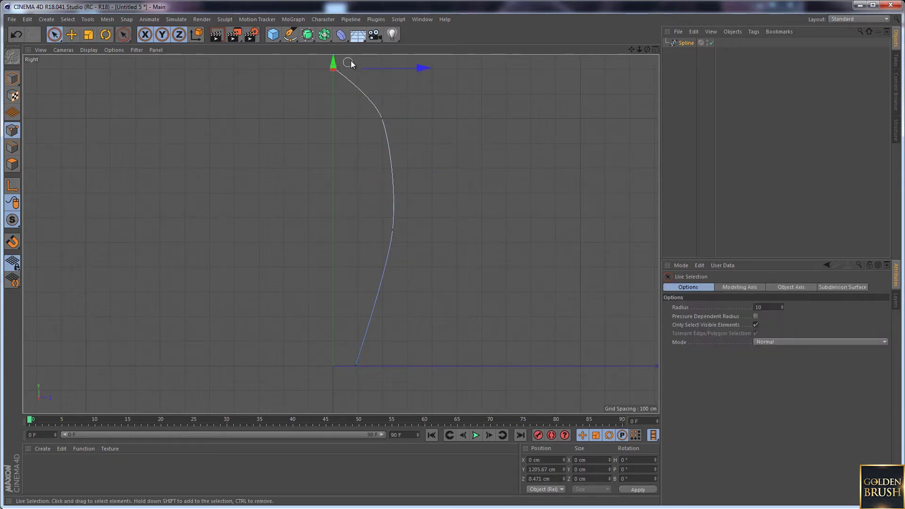
{"action": "right_click", "coordinate": [341, 74]}
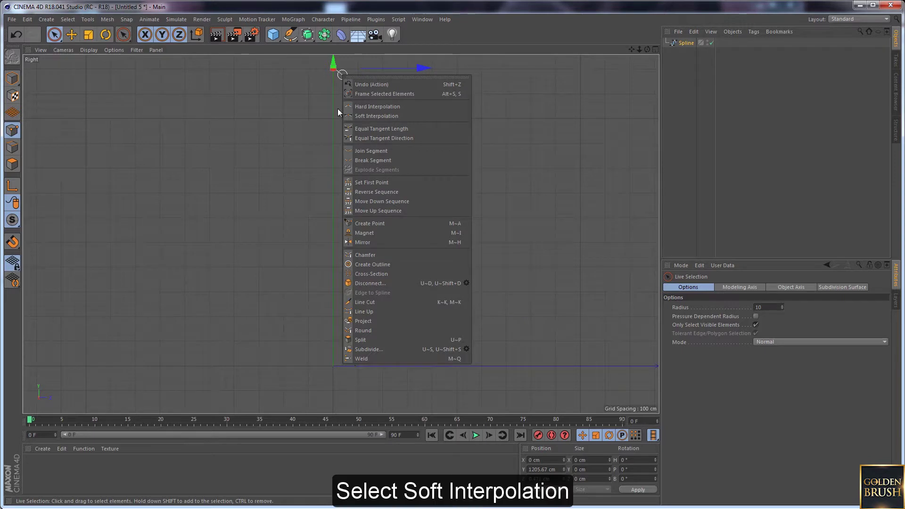
{"action": "left_click", "coordinate": [365, 116]}
Step: Drag the top point's tangent level to round the rocket nose into a flat-topped arc
{"action": "middle_click_drag", "start_coordinate": [329, 121], "coordinate": [328, 162], "text": "alt"}
{"action": "scroll", "coordinate": [328, 162], "scroll_direction": "up", "scroll_amount": 3}
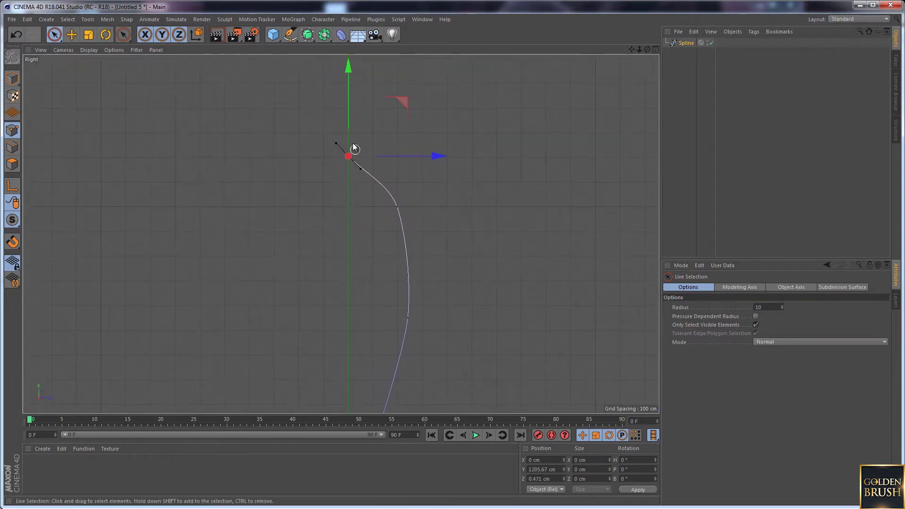
{"action": "scroll", "coordinate": [341, 158], "scroll_direction": "up", "scroll_amount": 3}
{"action": "scroll", "coordinate": [340, 158], "scroll_direction": "up", "scroll_amount": 2}
{"action": "left_click", "coordinate": [71, 34]}
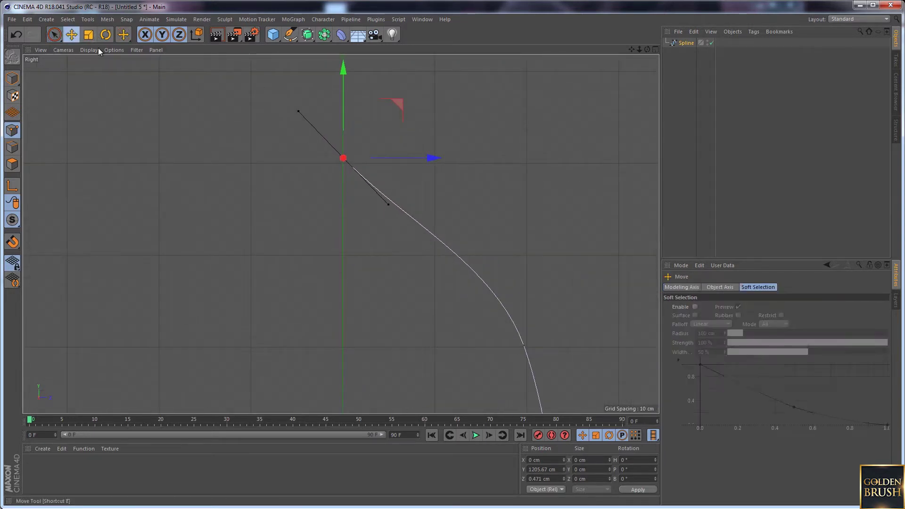
{"action": "left_click_drag", "start_coordinate": [388, 204], "coordinate": [413, 162]}
Step: Move the lower point to Y 471.237 cm, reshape its bend, and maximise the Perspective view
{"action": "scroll", "coordinate": [403, 196], "scroll_direction": "down", "scroll_amount": 2}
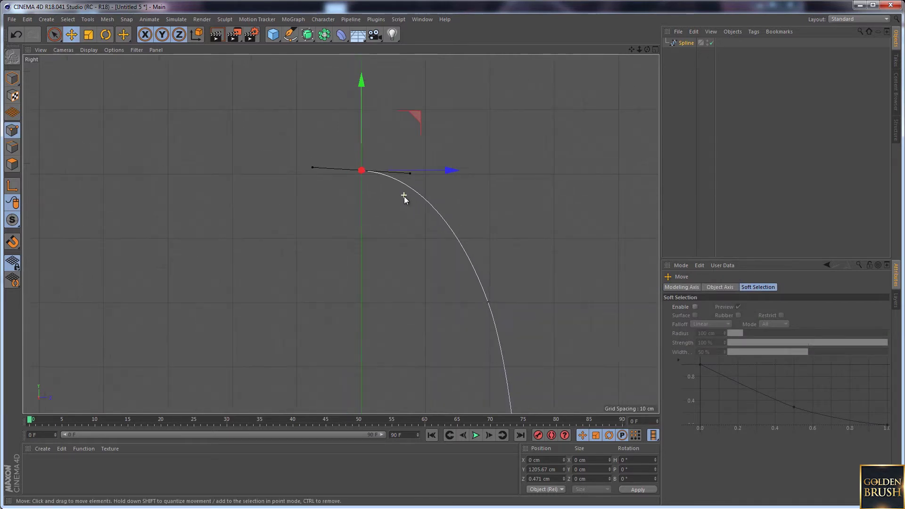
{"action": "scroll", "coordinate": [403, 196], "scroll_direction": "down", "scroll_amount": 3}
{"action": "scroll", "coordinate": [403, 197], "scroll_direction": "down", "scroll_amount": 1}
{"action": "middle_click_drag", "start_coordinate": [394, 222], "coordinate": [369, 193], "text": "alt"}
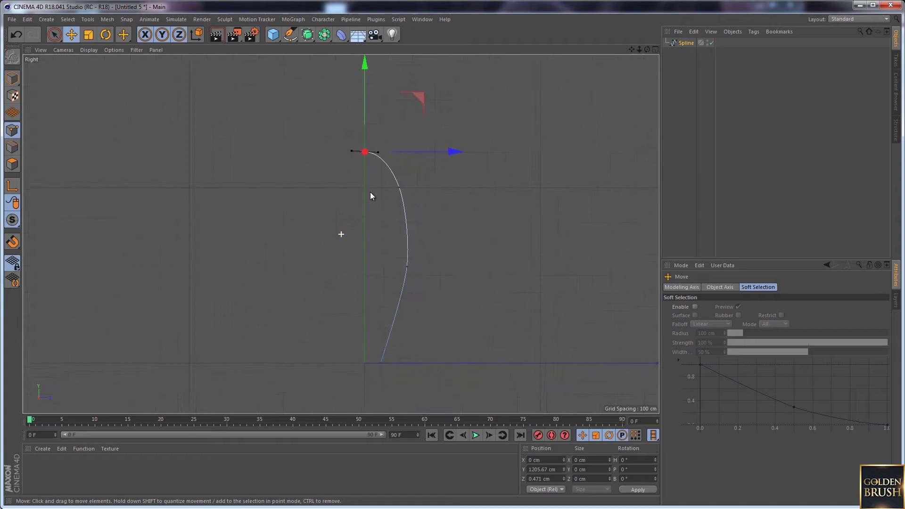
{"action": "left_click", "coordinate": [407, 267]}
{"action": "left_click_drag", "start_coordinate": [408, 216], "coordinate": [409, 232]}
{"action": "left_click_drag", "start_coordinate": [404, 301], "coordinate": [402, 300]}
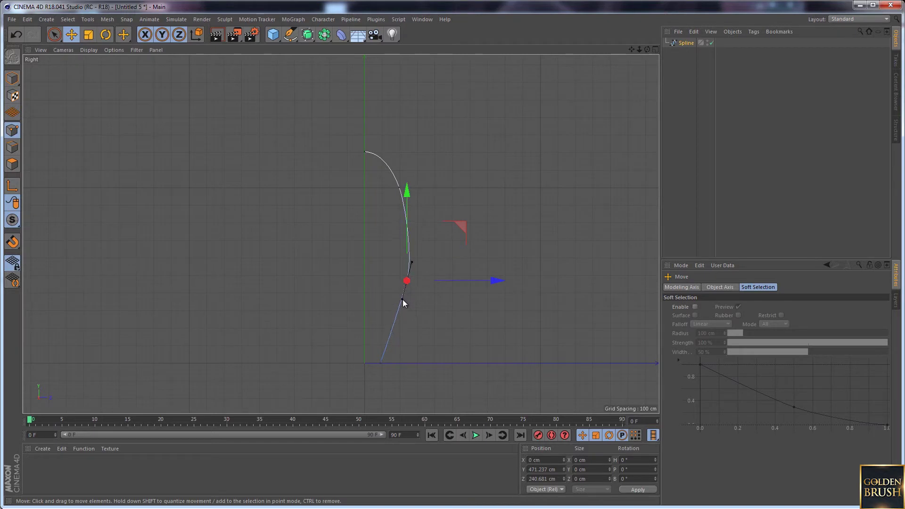
{"action": "left_click_drag", "start_coordinate": [489, 279], "coordinate": [482, 282]}
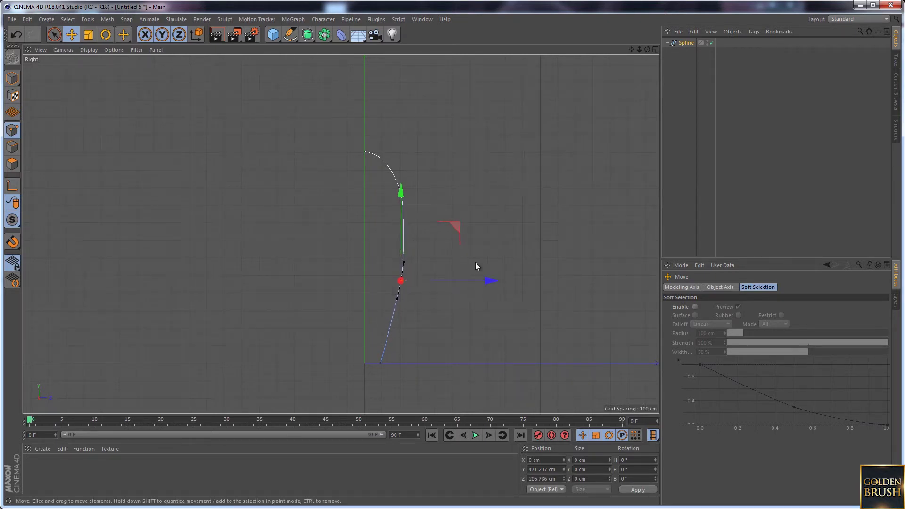
{"action": "middle_click", "coordinate": [379, 130]}
{"action": "middle_click", "coordinate": [284, 152]}
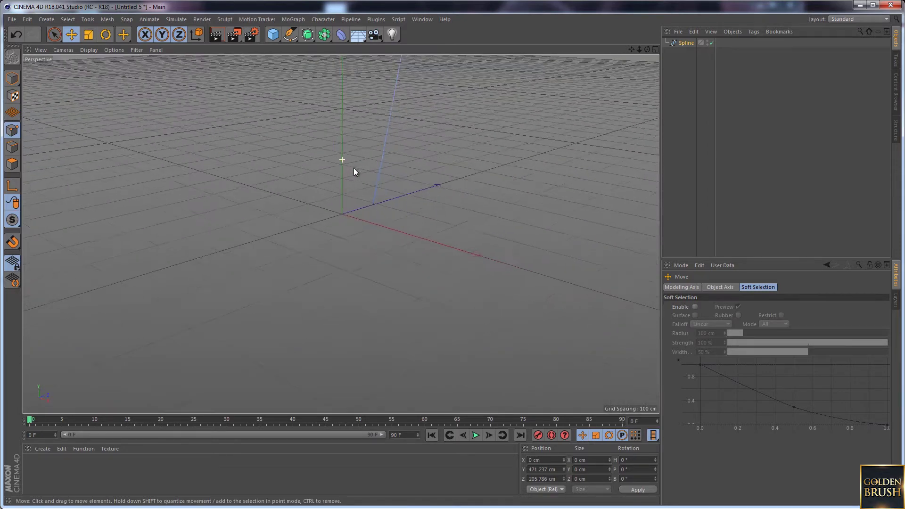
Step: In Model mode, add a Lathe generator and nest the profile Spline under it
{"action": "mouse_move", "coordinate": [397, 143]}
{"action": "left_mouse_down", "text": "alt"}
{"action": "mouse_move", "coordinate": [358, 241]}
{"action": "mouse_move", "coordinate": [349, 225]}
{"action": "mouse_move", "coordinate": [341, 273]}
{"action": "mouse_move", "coordinate": [333, 237]}
{"action": "mouse_move", "coordinate": [326, 249]}
{"action": "mouse_move", "coordinate": [412, 245]}
{"action": "left_mouse_up", "text": "alt"}
{"action": "key", "text": "Return"}
{"action": "left_click", "coordinate": [415, 247]}
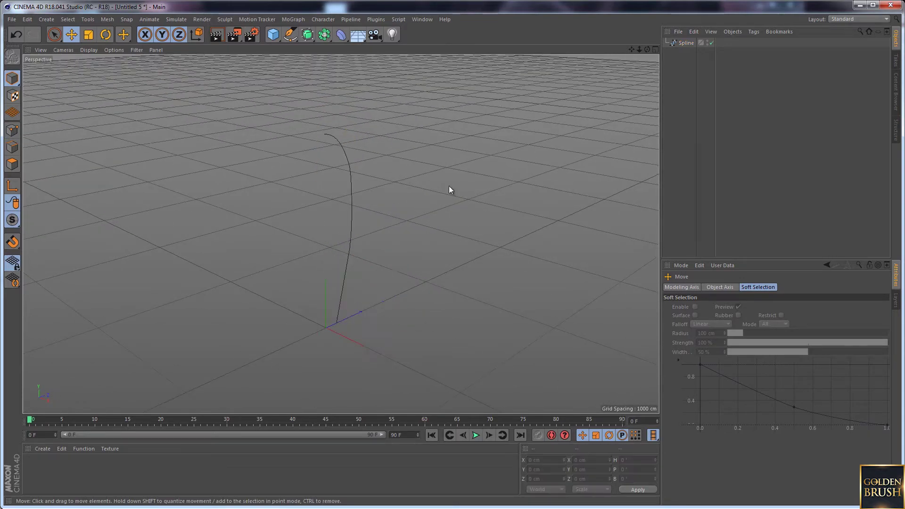
{"action": "left_click", "coordinate": [683, 43]}
{"action": "mouse_move", "coordinate": [383, 191]}
{"action": "left_mouse_down", "text": "alt"}
{"action": "mouse_move", "coordinate": [412, 192]}
{"action": "mouse_move", "coordinate": [269, 189]}
{"action": "mouse_move", "coordinate": [265, 157]}
{"action": "left_mouse_up", "text": "alt"}
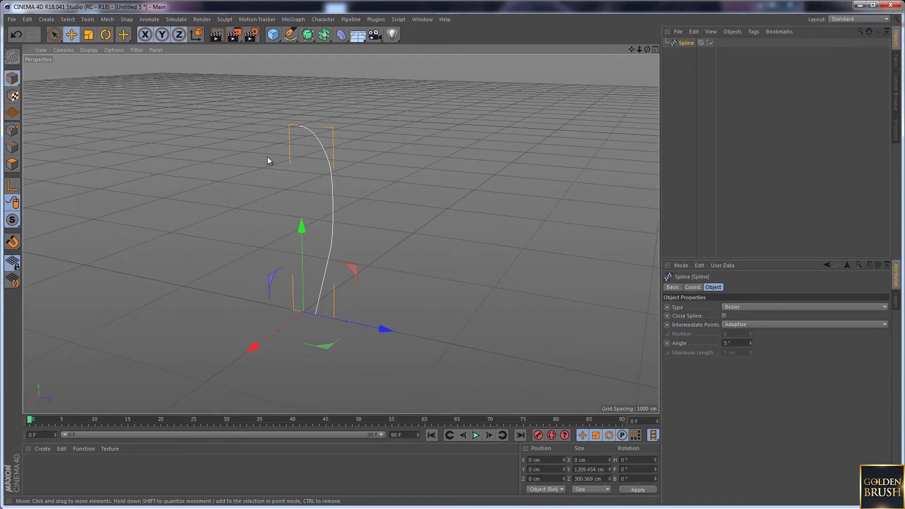
{"action": "left_click", "coordinate": [308, 39]}
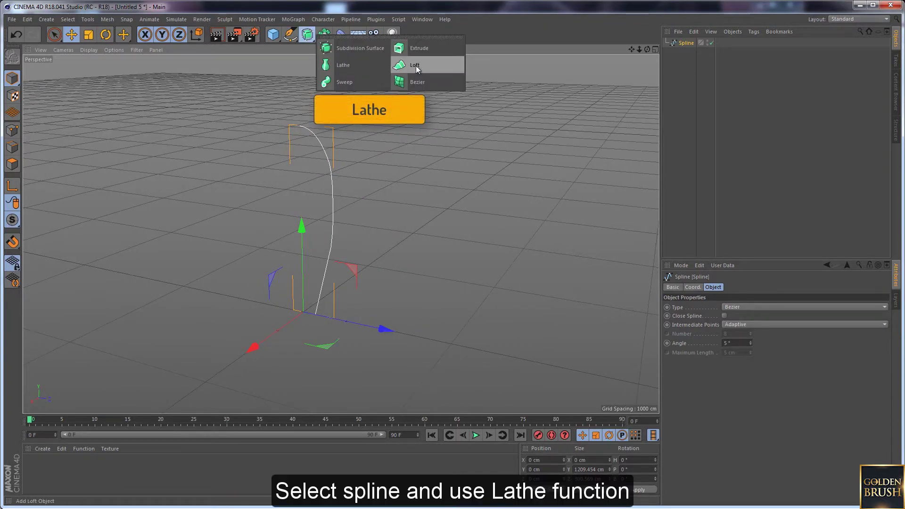
{"action": "left_click", "coordinate": [358, 66]}
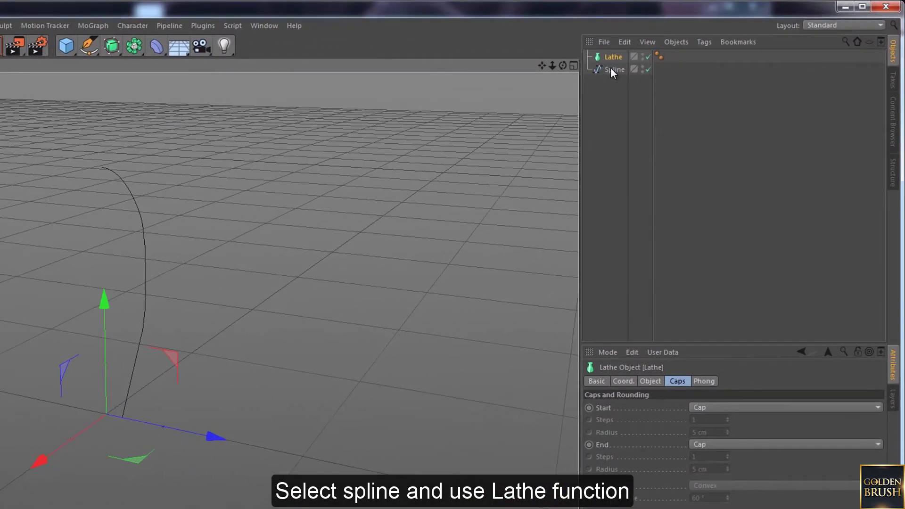
{"action": "left_click_drag", "start_coordinate": [685, 53], "coordinate": [686, 45]}
{"action": "left_click_drag", "start_coordinate": [611, 60], "coordinate": [612, 57]}
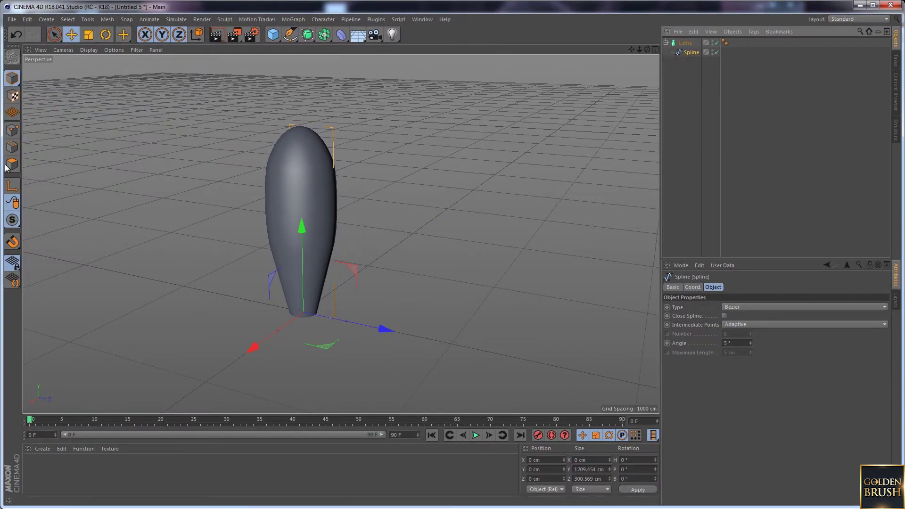
Step: Stretch the nose by raising the top profile points, using a live-selection radius of 54
{"action": "left_click", "coordinate": [18, 132]}
{"action": "key", "text": "9"}
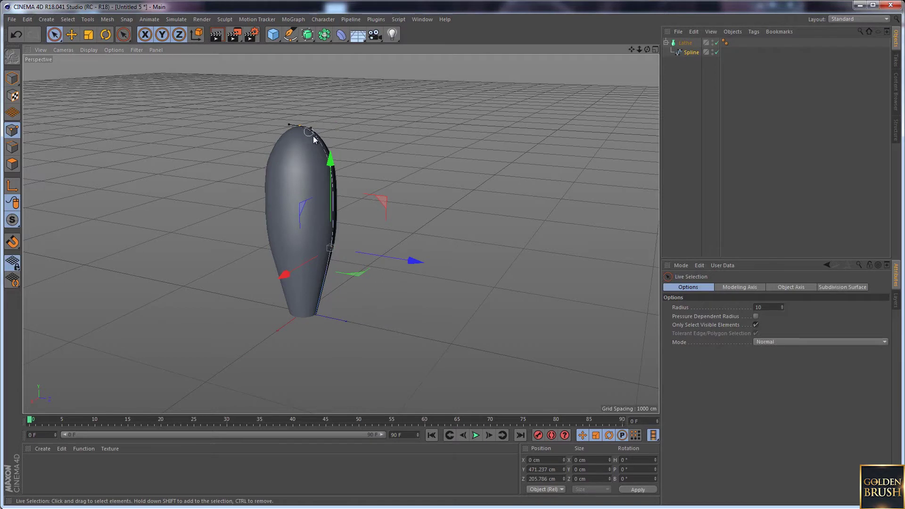
{"action": "left_click", "coordinate": [300, 126]}
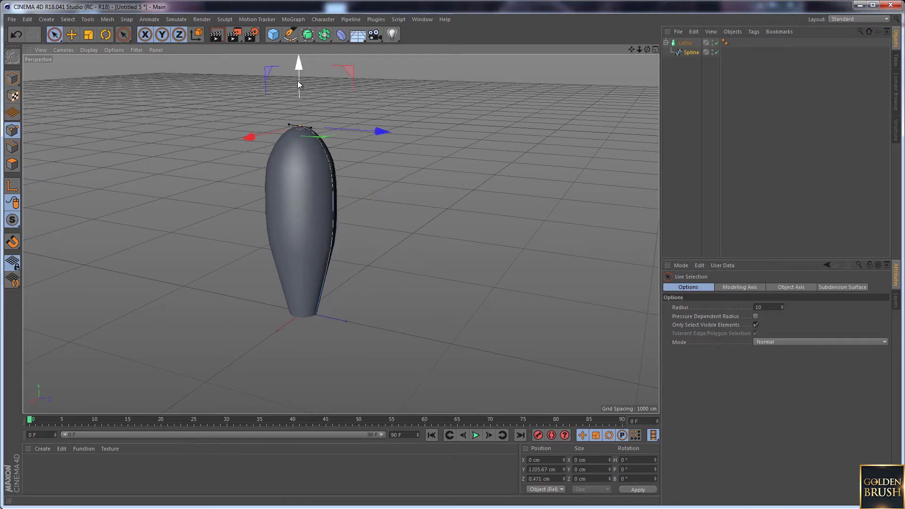
{"action": "left_click_drag", "start_coordinate": [297, 81], "coordinate": [299, 71]}
{"action": "key", "text": "ctrl+z"}
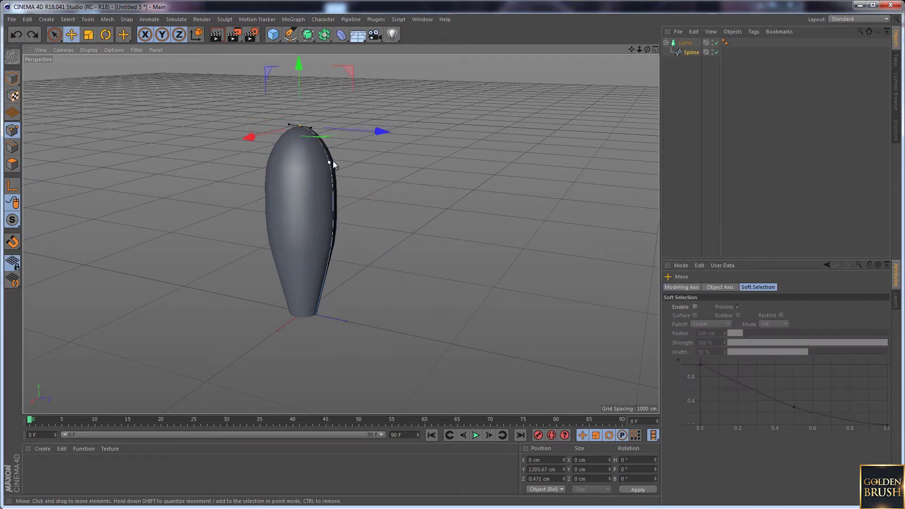
{"action": "middle_click_drag", "start_coordinate": [362, 169], "coordinate": [363, 163]}
{"action": "mouse_move", "coordinate": [333, 158]}
{"action": "left_mouse_down"}
{"action": "mouse_move", "coordinate": [297, 123]}
{"action": "mouse_move", "coordinate": [316, 74]}
{"action": "left_mouse_up"}
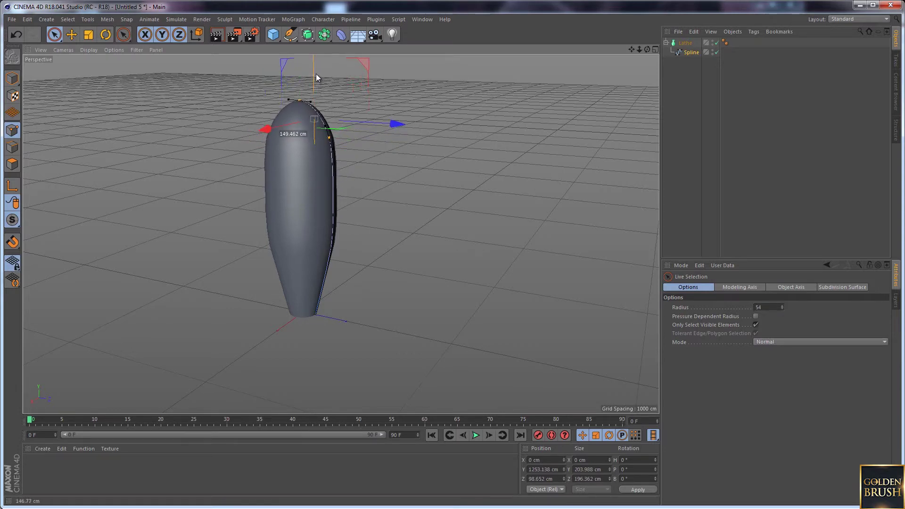
Step: Lower a mid profile point slightly and reselect the top point for moving
{"action": "left_click", "coordinate": [329, 137]}
{"action": "left_click_drag", "start_coordinate": [329, 92], "coordinate": [331, 103]}
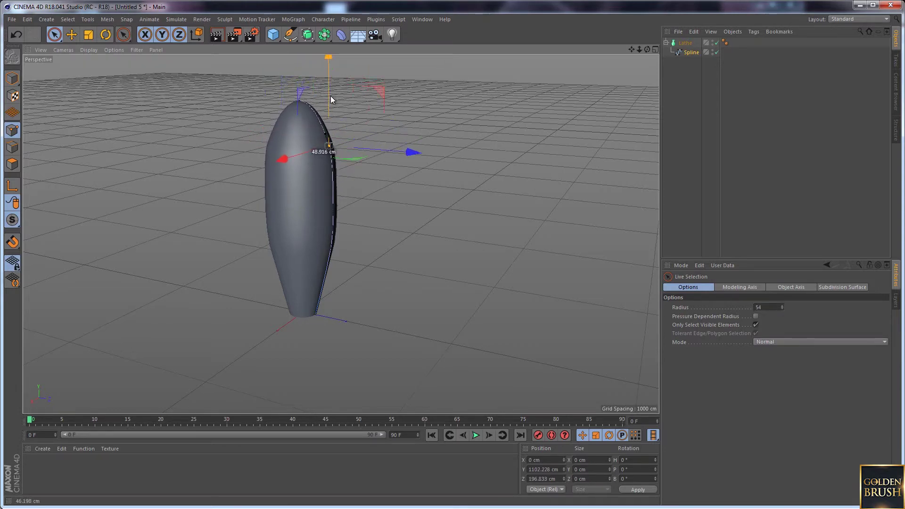
{"action": "left_click", "coordinate": [295, 101]}
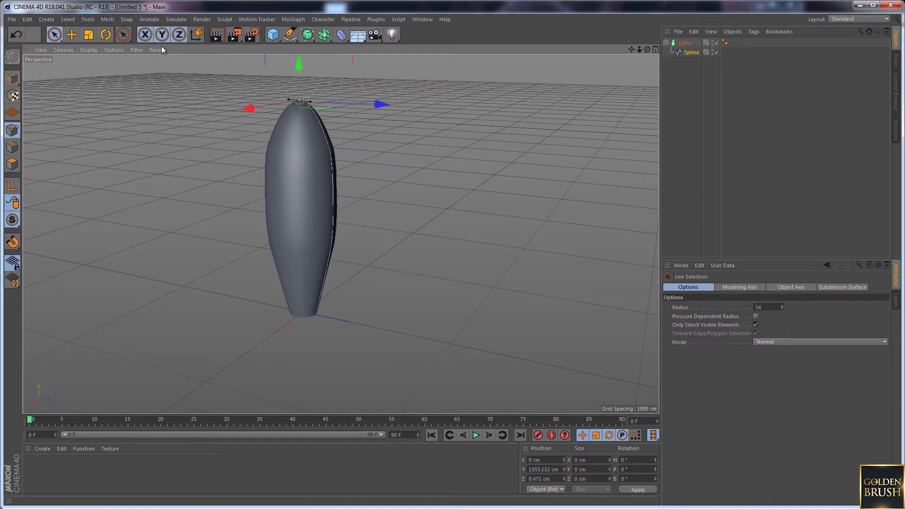
{"action": "left_click", "coordinate": [72, 35]}
Step: In the maximised Right view, lengthen the top tangent to round the nose
{"action": "middle_click", "coordinate": [185, 163]}
{"action": "middle_click", "coordinate": [248, 267]}
{"action": "scroll", "coordinate": [380, 102], "scroll_direction": "up", "scroll_amount": 3}
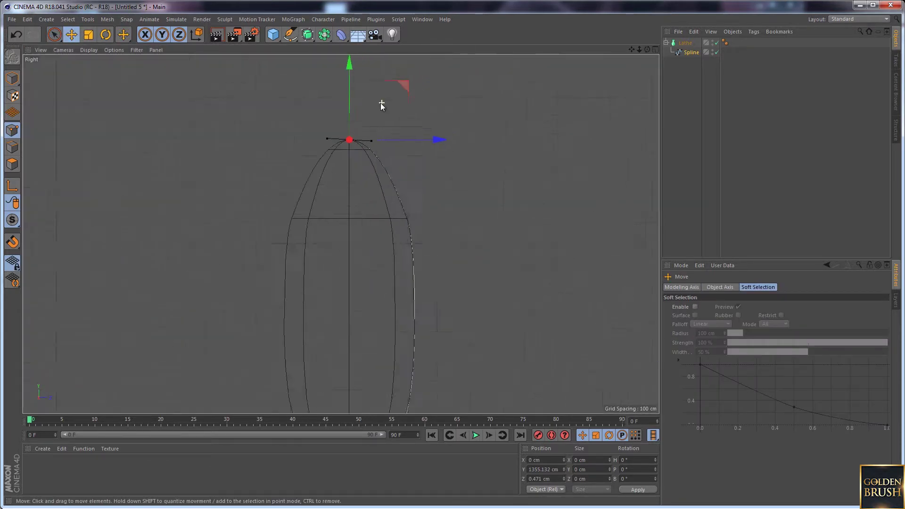
{"action": "scroll", "coordinate": [380, 103], "scroll_direction": "up", "scroll_amount": 2}
{"action": "mouse_move", "coordinate": [363, 157]}
{"action": "left_mouse_down"}
{"action": "mouse_move", "coordinate": [381, 157]}
{"action": "mouse_move", "coordinate": [369, 154]}
{"action": "left_mouse_up"}
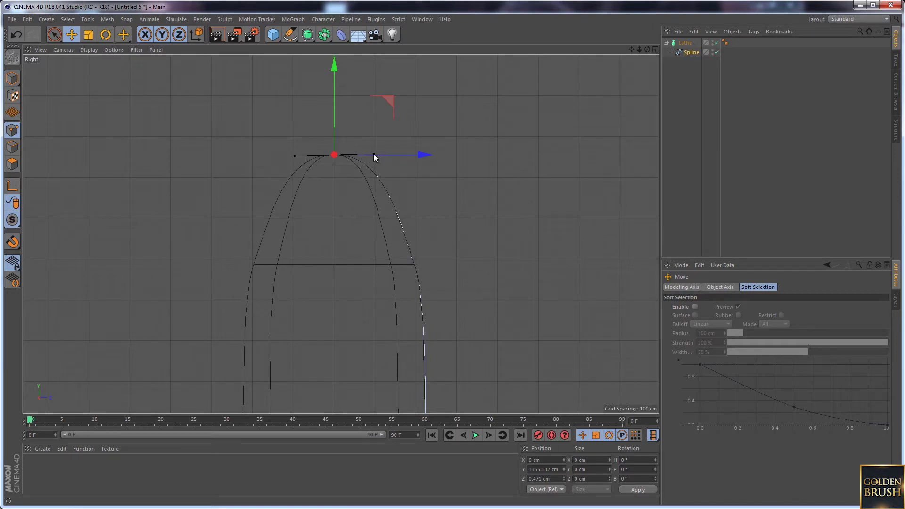
Step: Adjust the shoulder point's tangent to reshape the rocket's side
{"action": "left_click", "coordinate": [415, 266]}
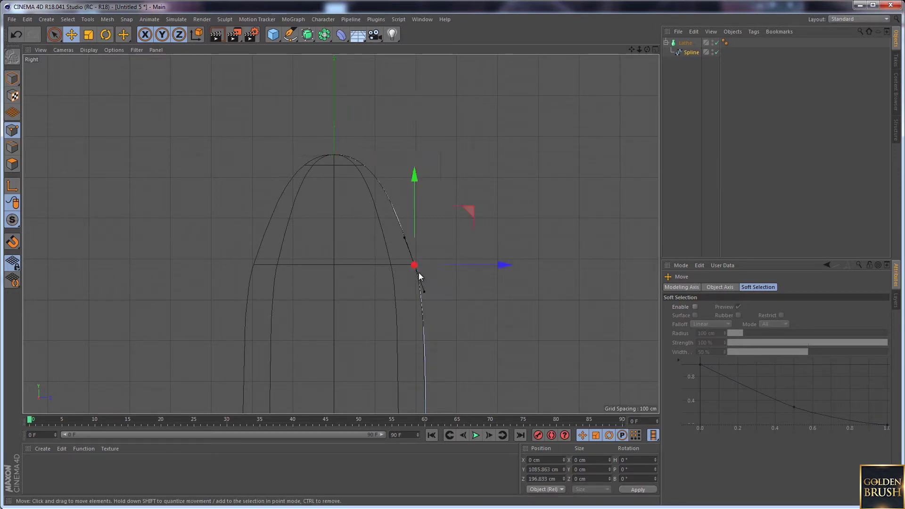
{"action": "left_click_drag", "start_coordinate": [425, 291], "coordinate": [419, 293]}
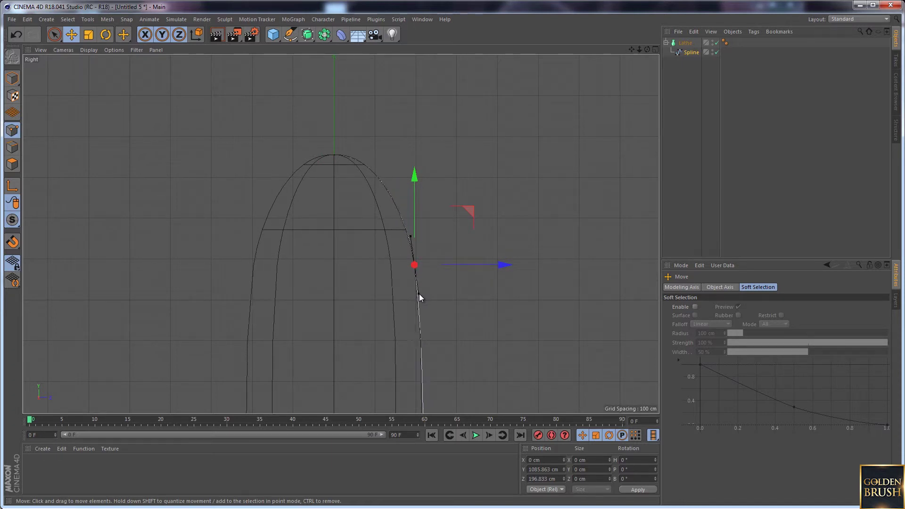
{"action": "scroll", "coordinate": [419, 323], "scroll_direction": "down", "scroll_amount": 3}
{"action": "scroll", "coordinate": [423, 321], "scroll_direction": "down", "scroll_amount": 2}
{"action": "scroll", "coordinate": [454, 222], "scroll_direction": "down", "scroll_amount": 1}
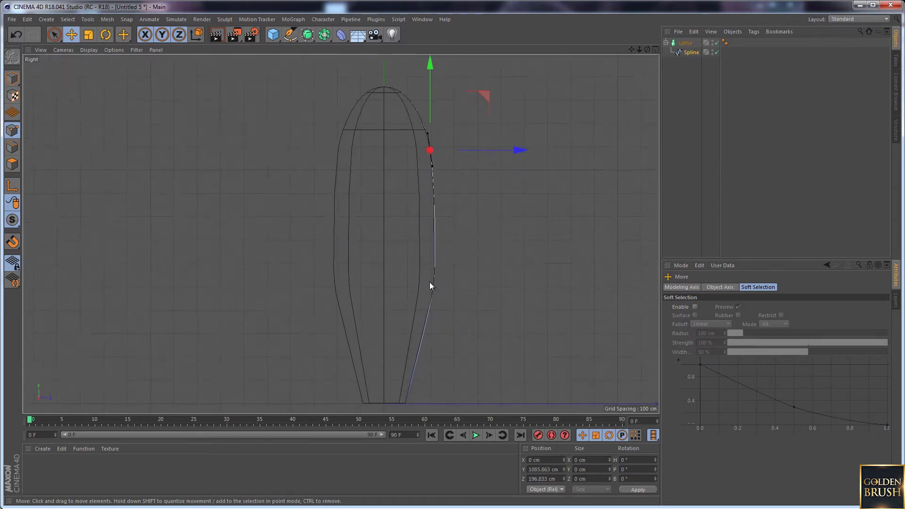
Step: Pull a lower side point inward and down to Y 334.047 cm to taper the base
{"action": "left_click", "coordinate": [434, 275]}
{"action": "key", "text": "9"}
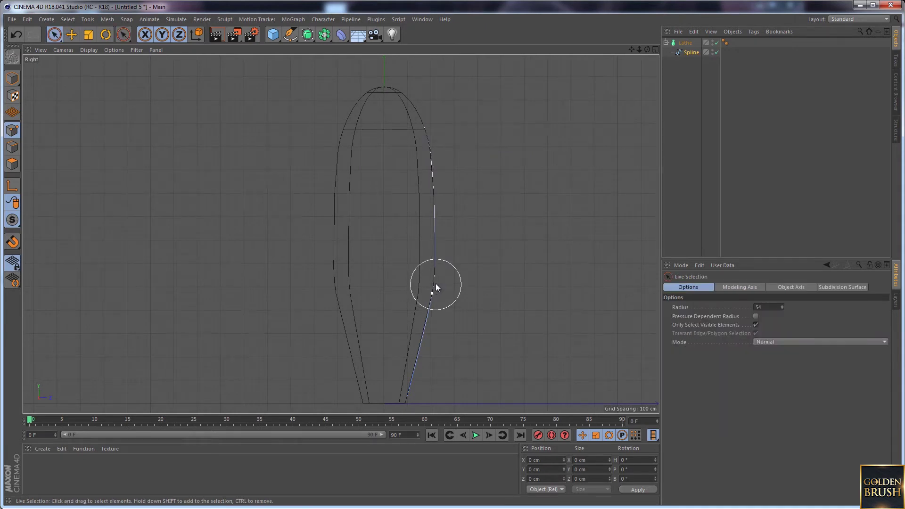
{"action": "left_click", "coordinate": [432, 292]}
{"action": "left_click", "coordinate": [71, 35]}
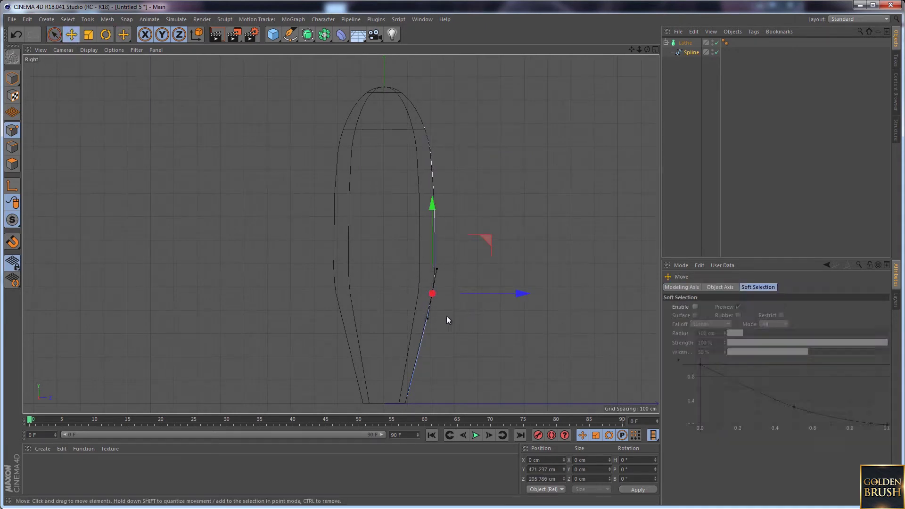
{"action": "left_click_drag", "start_coordinate": [501, 298], "coordinate": [489, 298]}
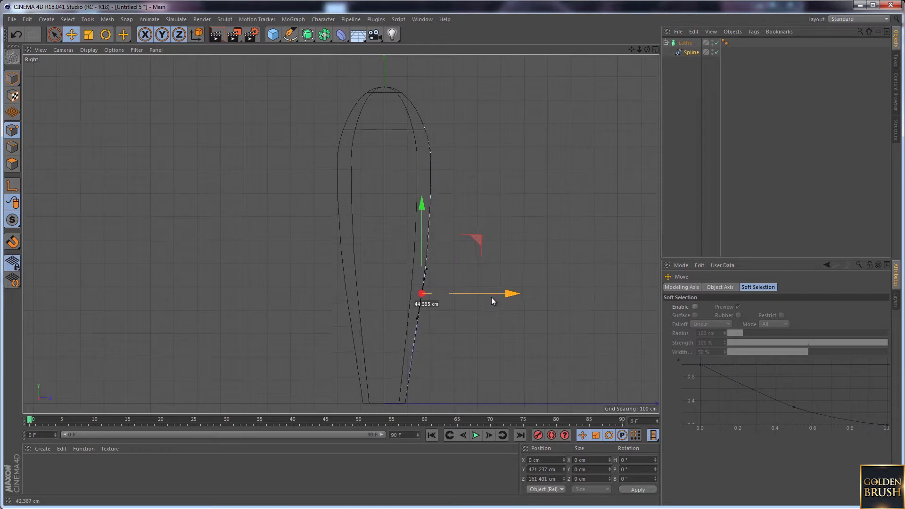
{"action": "left_click_drag", "start_coordinate": [490, 298], "coordinate": [493, 297]}
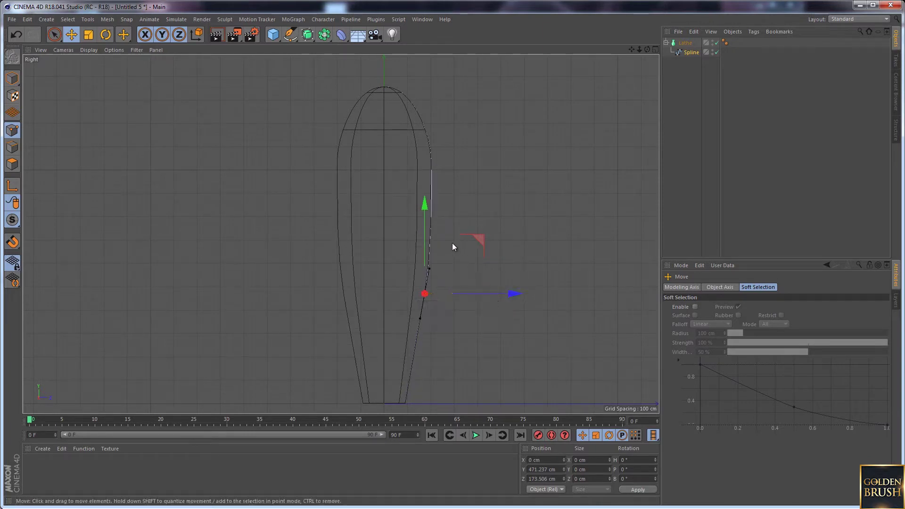
{"action": "left_click_drag", "start_coordinate": [423, 210], "coordinate": [426, 244]}
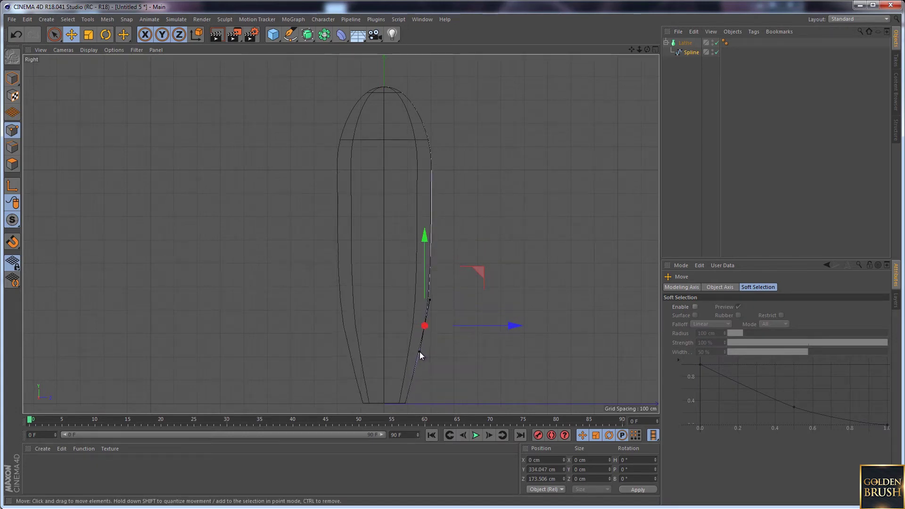
{"action": "middle_click", "coordinate": [552, 131]}
Step: Slim the body slightly along Z and set the Spline's Angle to 0°
{"action": "middle_click", "coordinate": [303, 148]}
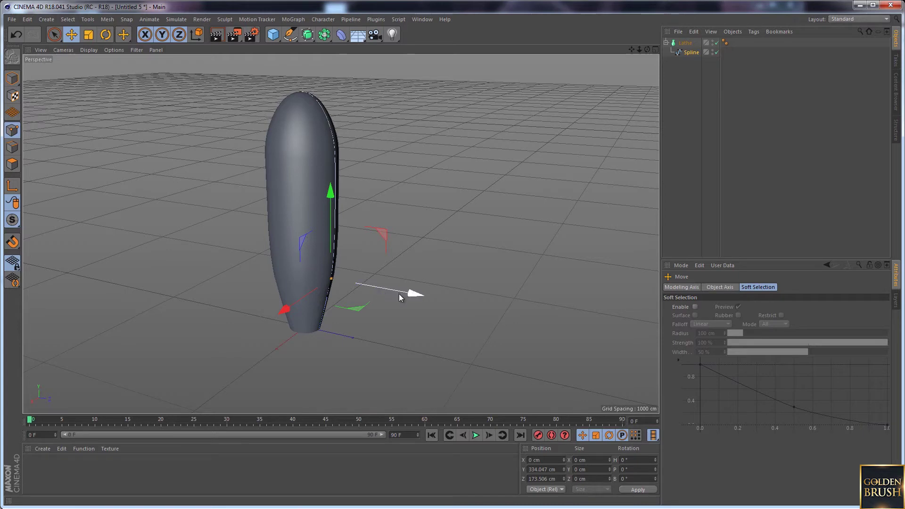
{"action": "left_click_drag", "start_coordinate": [412, 294], "coordinate": [396, 292]}
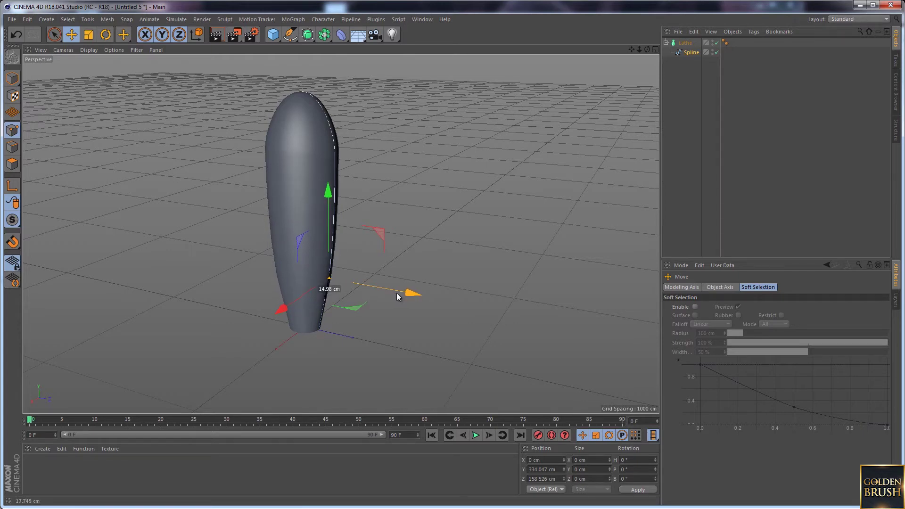
{"action": "left_click", "coordinate": [691, 52]}
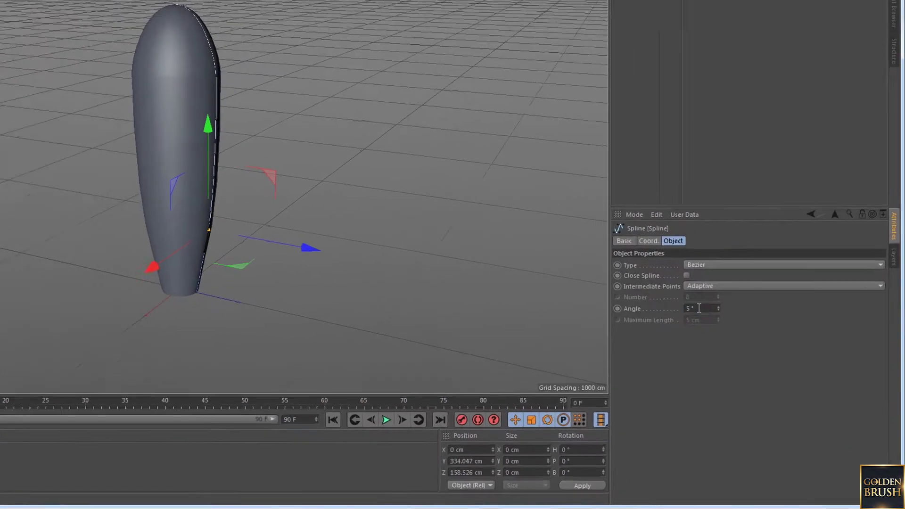
{"action": "left_click_drag", "start_coordinate": [664, 252], "coordinate": [664, 254]}
{"action": "type", "text": "0"}
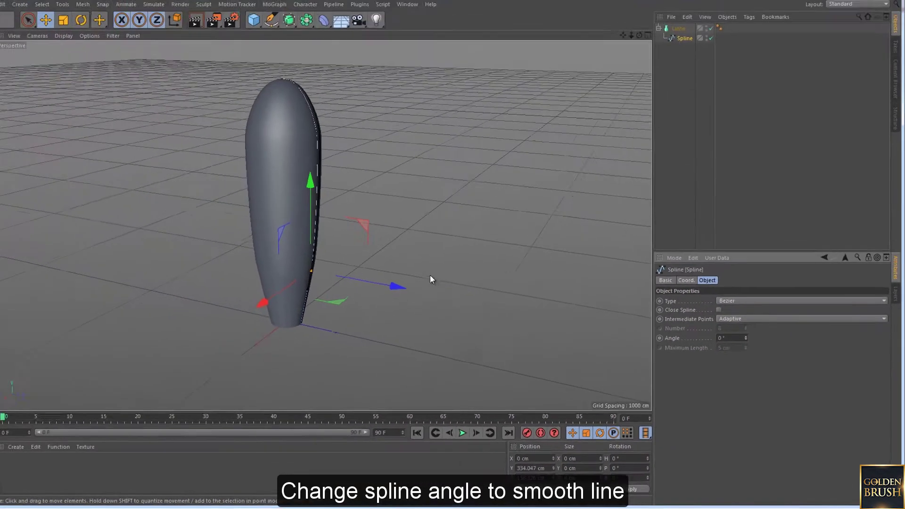
Step: Maximise and zoom into the Right view, then return to Model mode
{"action": "middle_click", "coordinate": [195, 256]}
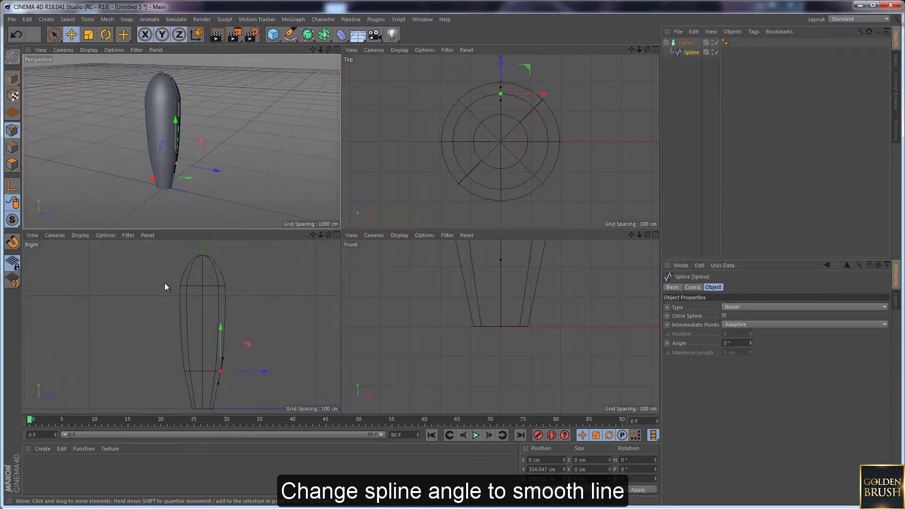
{"action": "middle_click", "coordinate": [164, 287]}
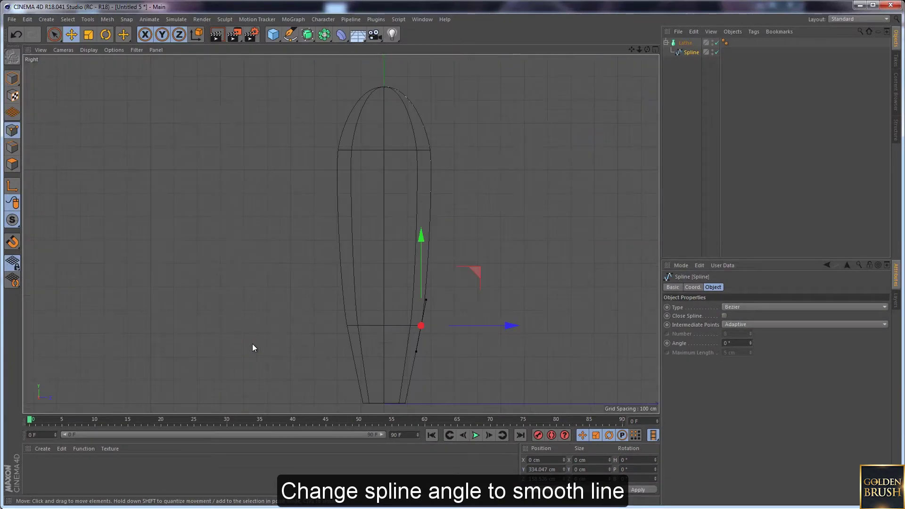
{"action": "scroll", "coordinate": [341, 258], "scroll_direction": "up", "scroll_amount": 3}
{"action": "scroll", "coordinate": [337, 249], "scroll_direction": "up", "scroll_amount": 2}
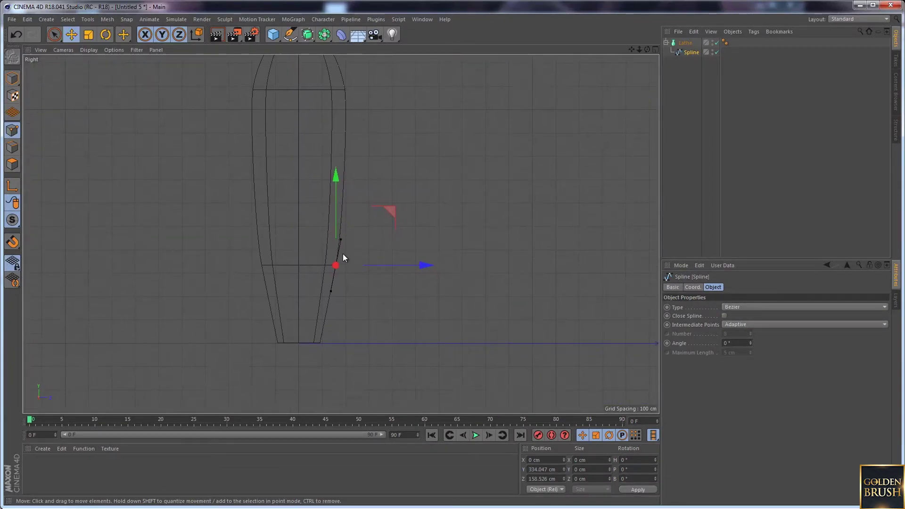
{"action": "scroll", "coordinate": [343, 254], "scroll_direction": "up", "scroll_amount": 1}
{"action": "left_click", "coordinate": [12, 78]}
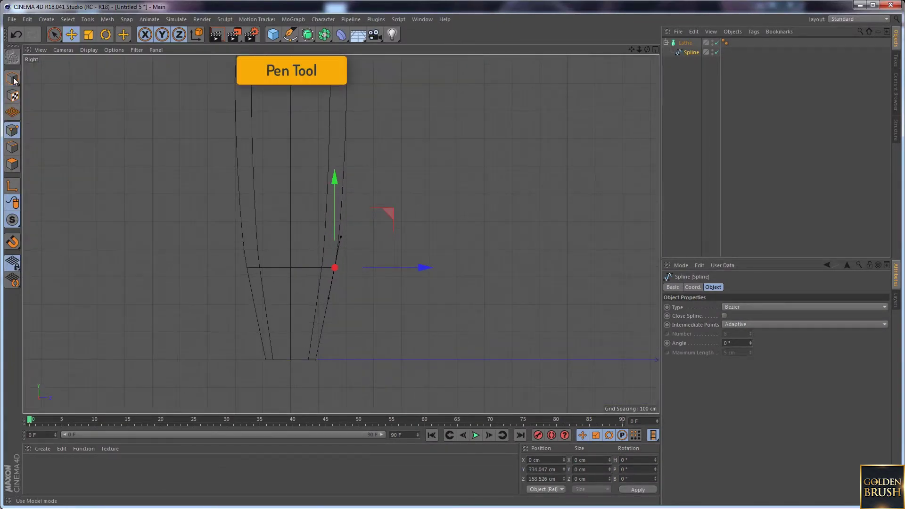
Step: Draw a closed five-point fin outline beside the rocket's lower body
{"action": "left_click", "coordinate": [290, 35]}
{"action": "left_click", "coordinate": [330, 247]}
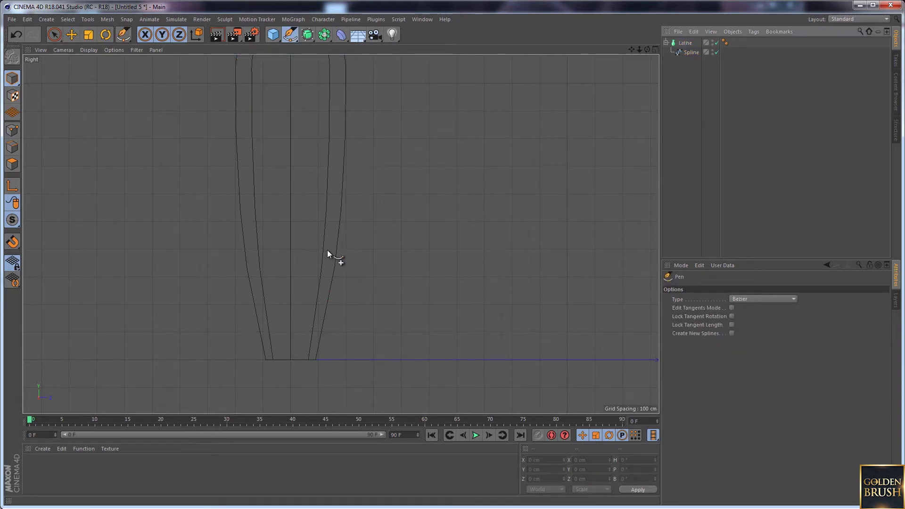
{"action": "left_click", "coordinate": [365, 268]}
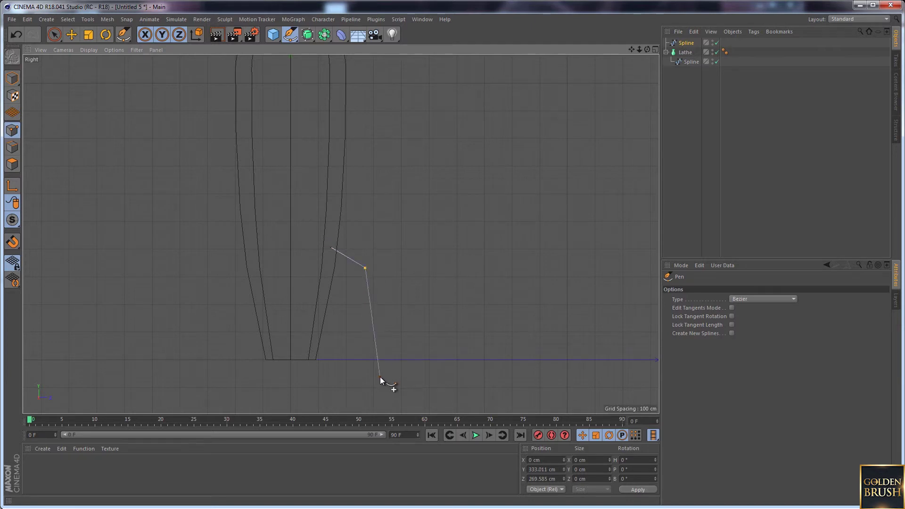
{"action": "left_click", "coordinate": [380, 377]}
{"action": "left_click", "coordinate": [370, 377]}
{"action": "left_click", "coordinate": [341, 290]}
{"action": "left_click", "coordinate": [330, 247]}
{"action": "left_click", "coordinate": [54, 34]}
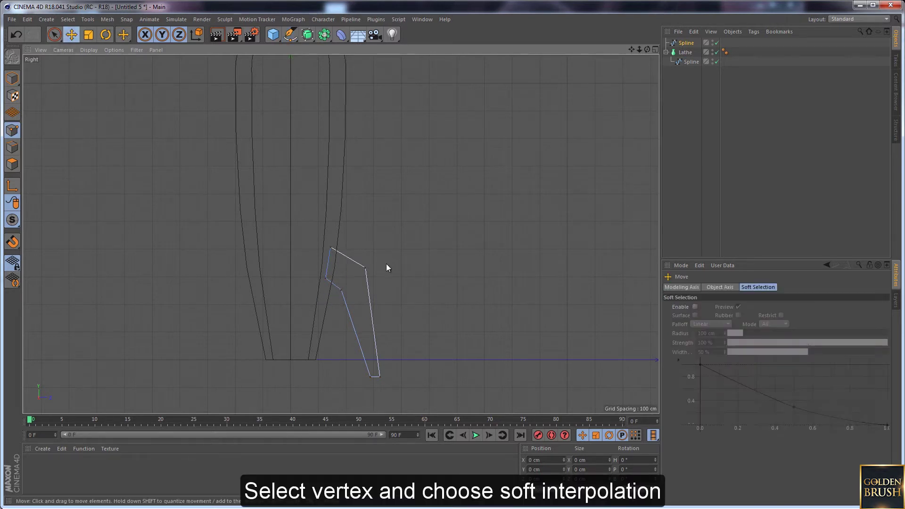
Step: Give the fin's two bend points Soft Interpolation
{"action": "left_click_drag", "start_coordinate": [372, 263], "coordinate": [364, 282]}
{"action": "right_click", "coordinate": [363, 281]}
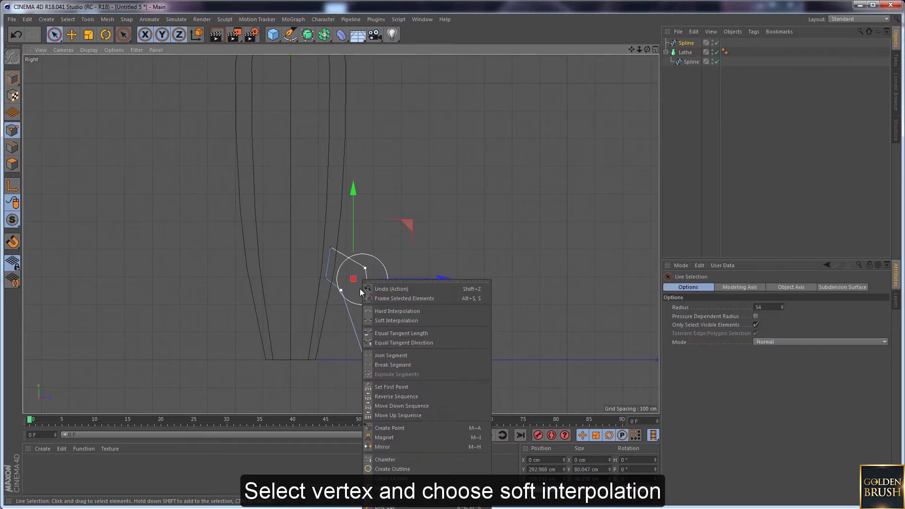
{"action": "left_click", "coordinate": [386, 320]}
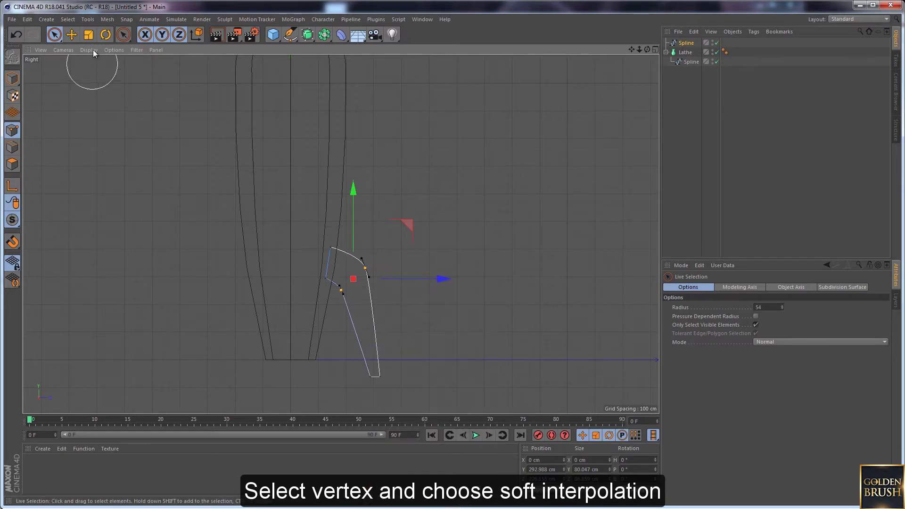
{"action": "left_click", "coordinate": [71, 34]}
Step: Reposition the fin's lower and upper-right bend points to curve its outer edge
{"action": "scroll", "coordinate": [354, 294], "scroll_direction": "up", "scroll_amount": 3}
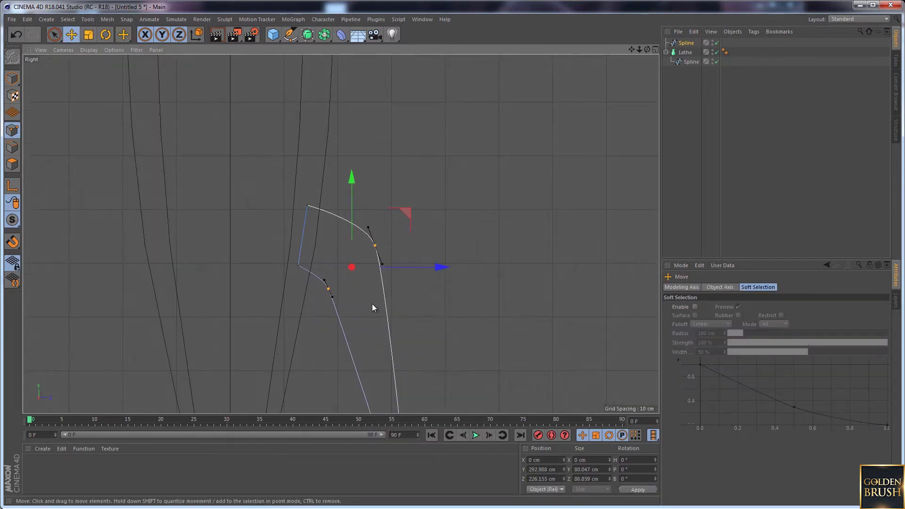
{"action": "scroll", "coordinate": [374, 307], "scroll_direction": "up", "scroll_amount": 2}
{"action": "scroll", "coordinate": [384, 226], "scroll_direction": "up", "scroll_amount": 1}
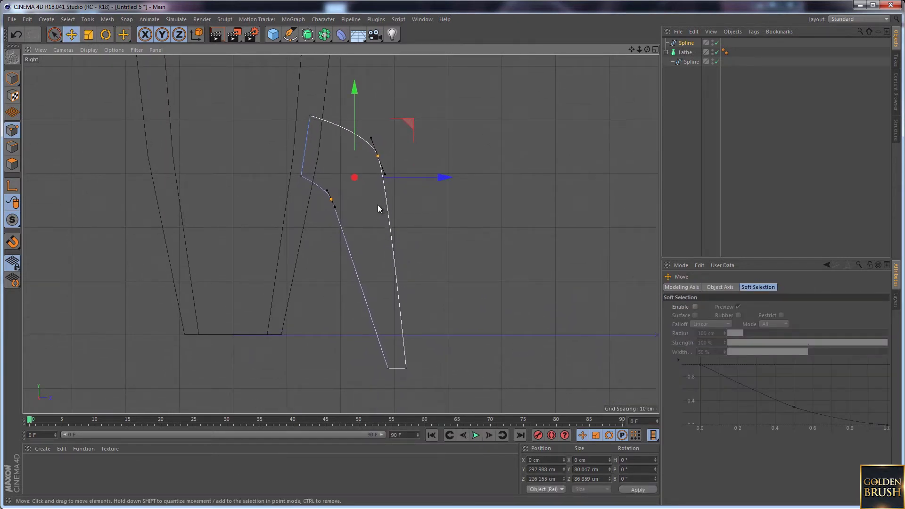
{"action": "left_click", "coordinate": [333, 199]}
{"action": "left_click_drag", "start_coordinate": [379, 199], "coordinate": [389, 198]}
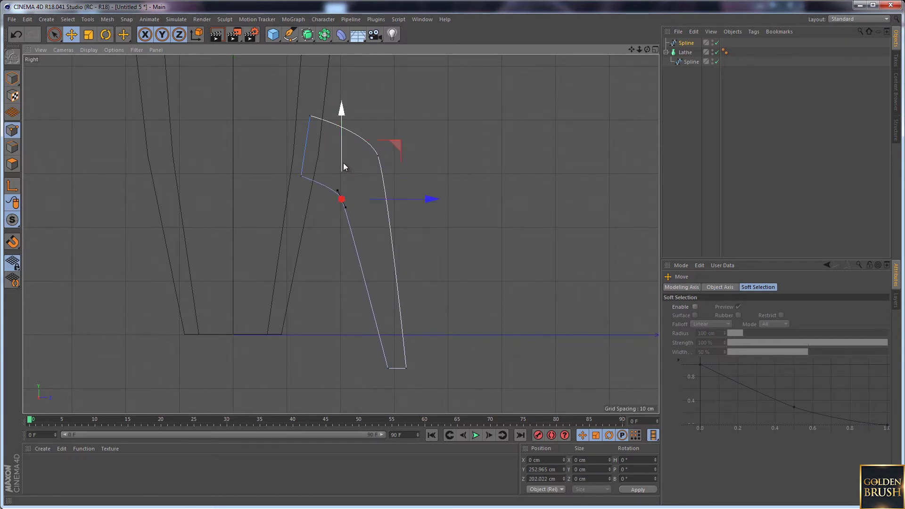
{"action": "left_click_drag", "start_coordinate": [341, 159], "coordinate": [339, 152]}
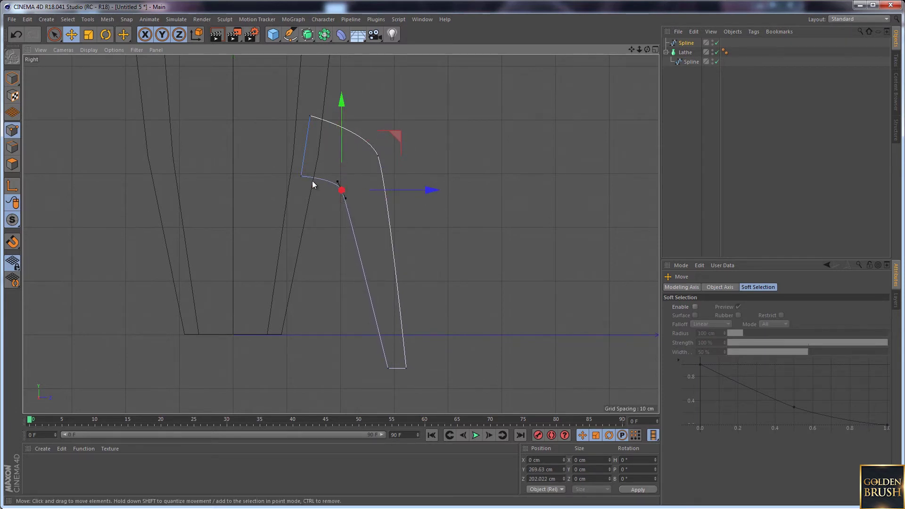
{"action": "left_click", "coordinate": [382, 156]}
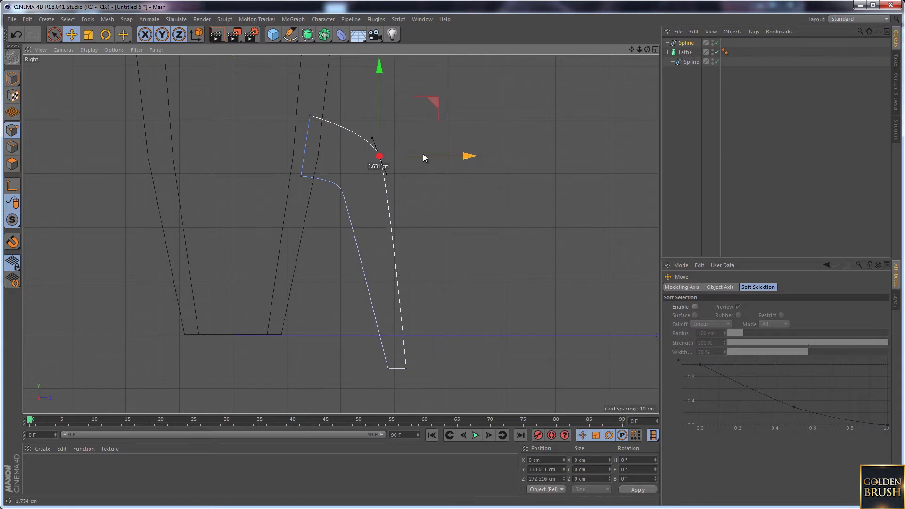
{"action": "left_click_drag", "start_coordinate": [382, 120], "coordinate": [375, 115]}
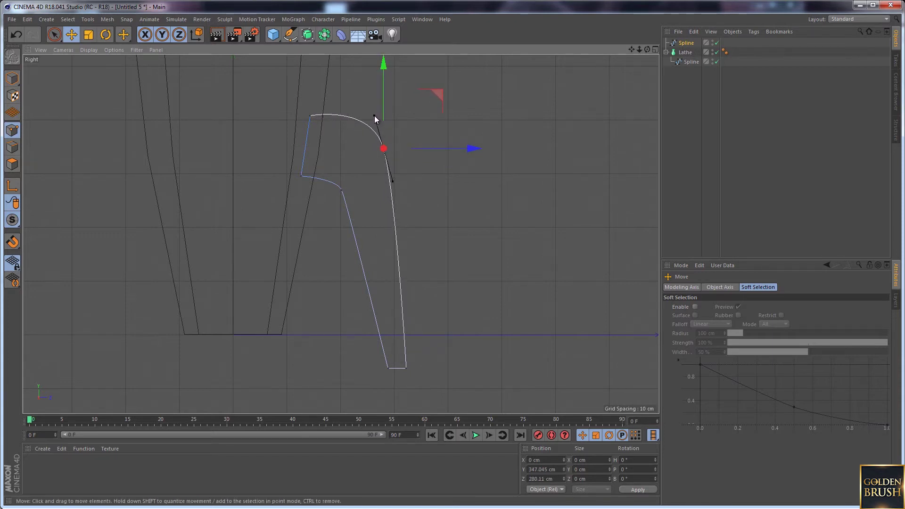
Step: Adjust the fin's bottom corners and inner notch point along Z to fit the body
{"action": "left_click", "coordinate": [388, 368]}
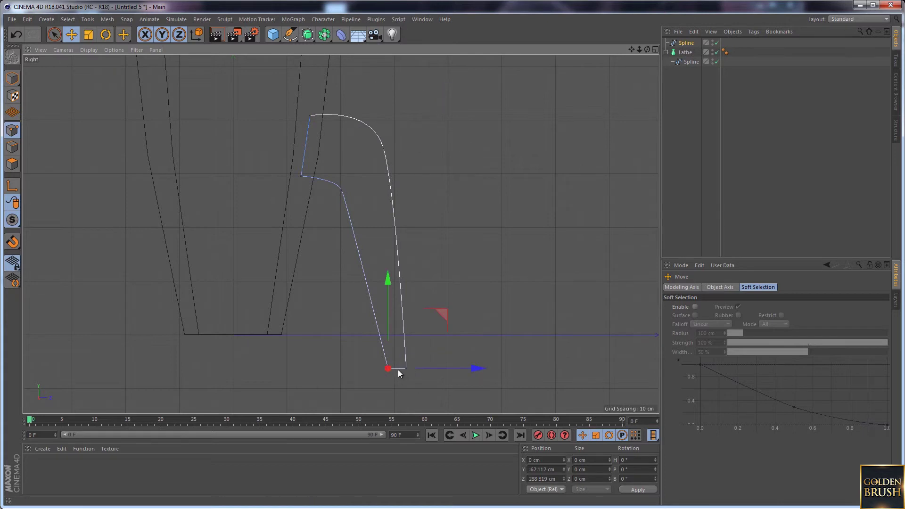
{"action": "left_click_drag", "start_coordinate": [427, 369], "coordinate": [433, 372]}
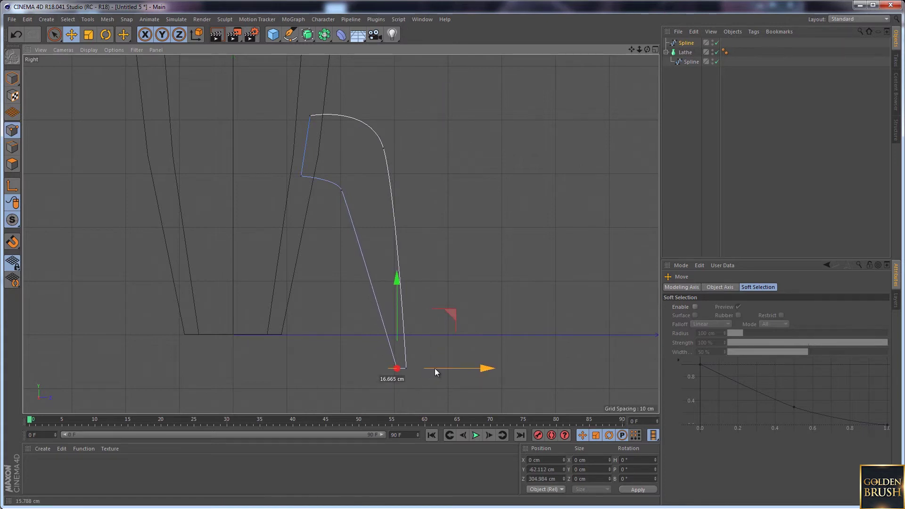
{"action": "left_click_drag", "start_coordinate": [434, 369], "coordinate": [434, 368]}
{"action": "left_click", "coordinate": [342, 191]}
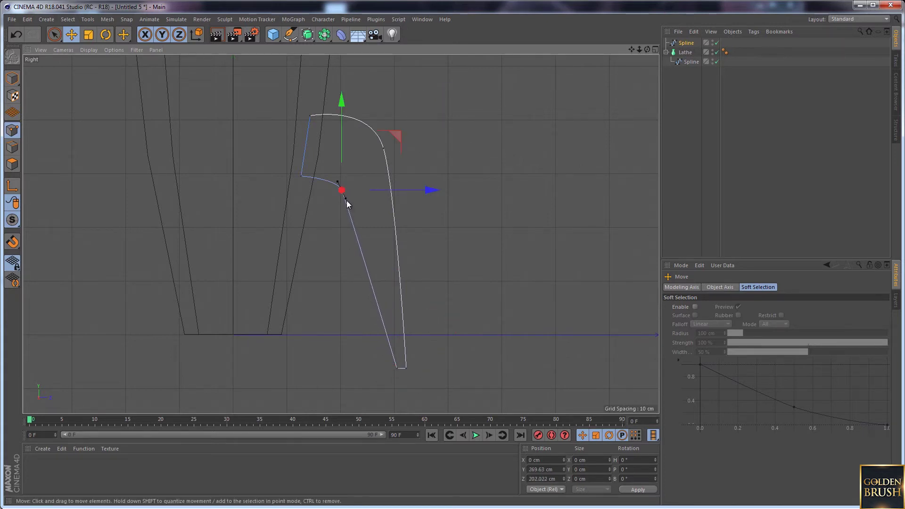
{"action": "left_click_drag", "start_coordinate": [415, 190], "coordinate": [428, 190]}
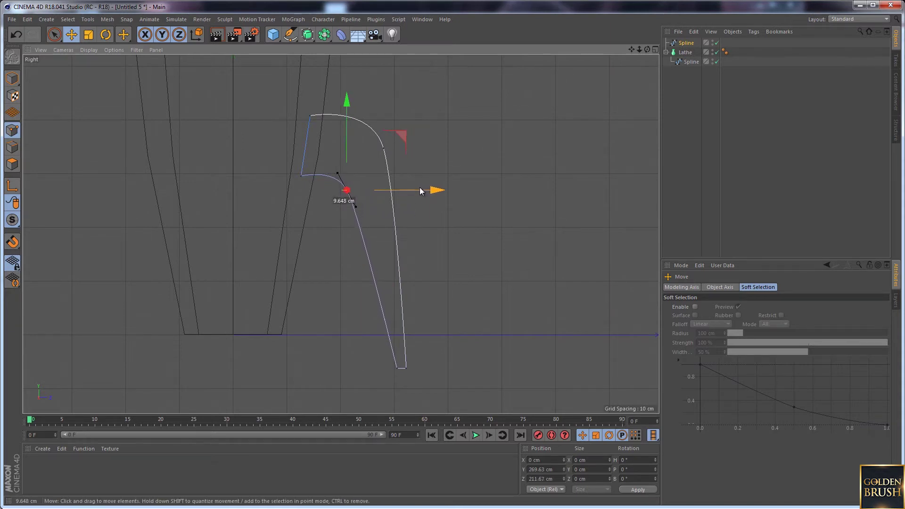
{"action": "left_click_drag", "start_coordinate": [427, 190], "coordinate": [417, 188]}
{"action": "left_click", "coordinate": [397, 368]}
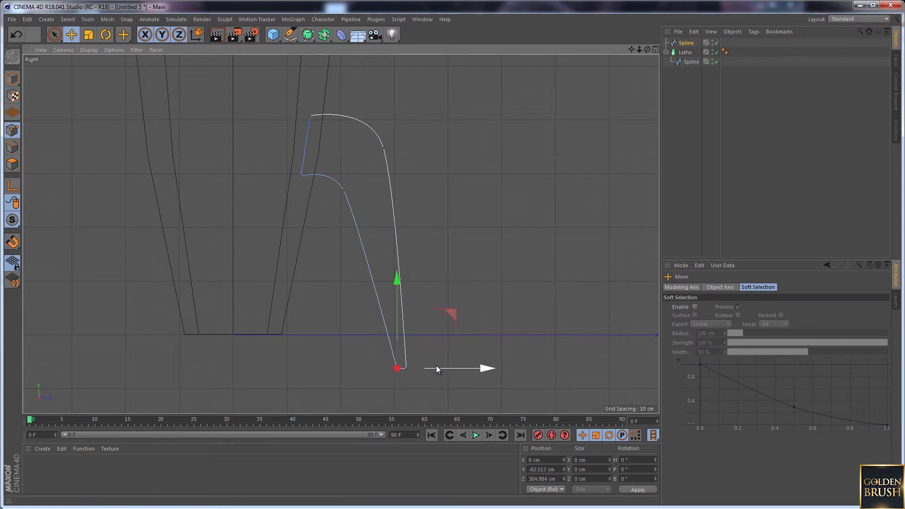
{"action": "left_click_drag", "start_coordinate": [437, 369], "coordinate": [431, 369]}
Step: Add an Extrude generator and make the fin outline spline its child
{"action": "middle_click", "coordinate": [431, 246]}
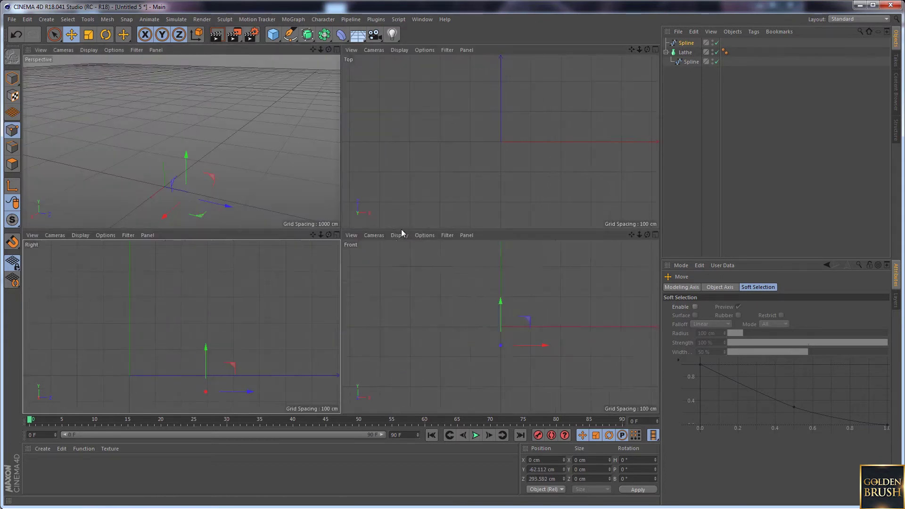
{"action": "middle_click", "coordinate": [244, 194]}
{"action": "left_click", "coordinate": [355, 160]}
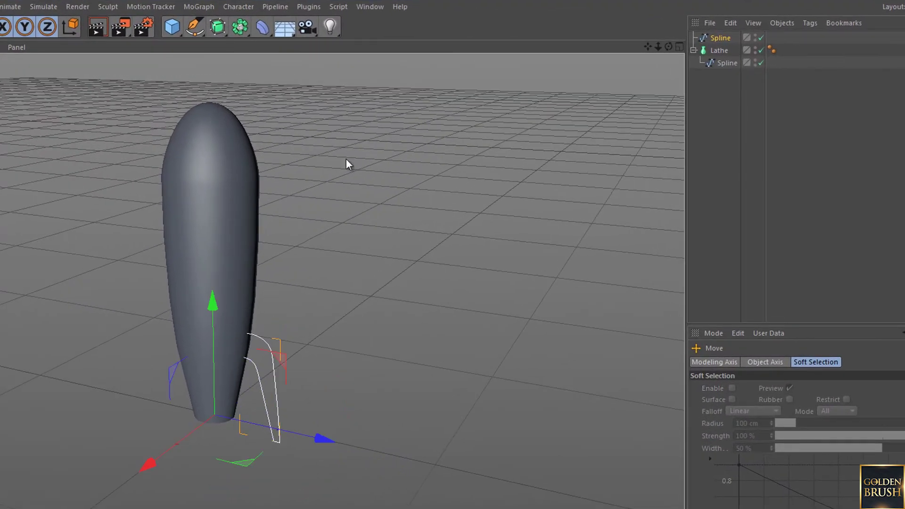
{"action": "left_click_drag", "start_coordinate": [236, 30], "coordinate": [364, 42]}
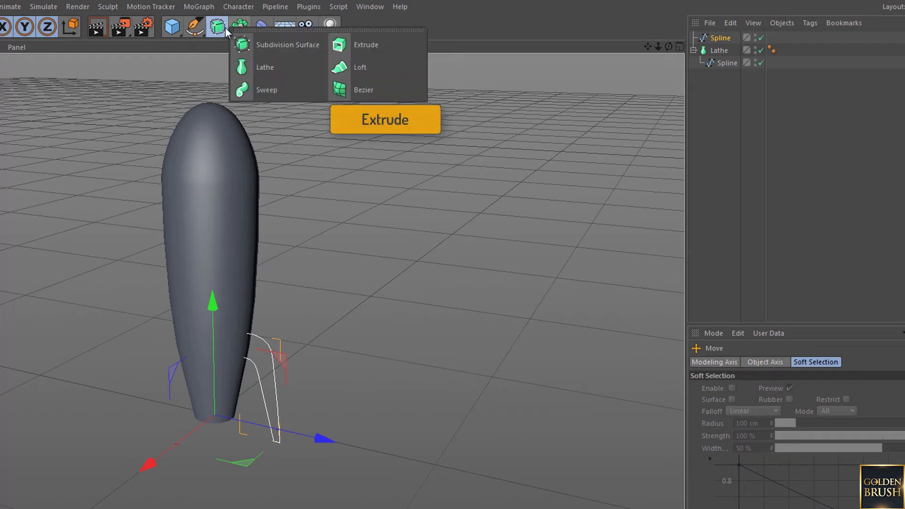
{"action": "left_click_drag", "start_coordinate": [721, 50], "coordinate": [721, 38]}
{"action": "left_click", "coordinate": [721, 36]}
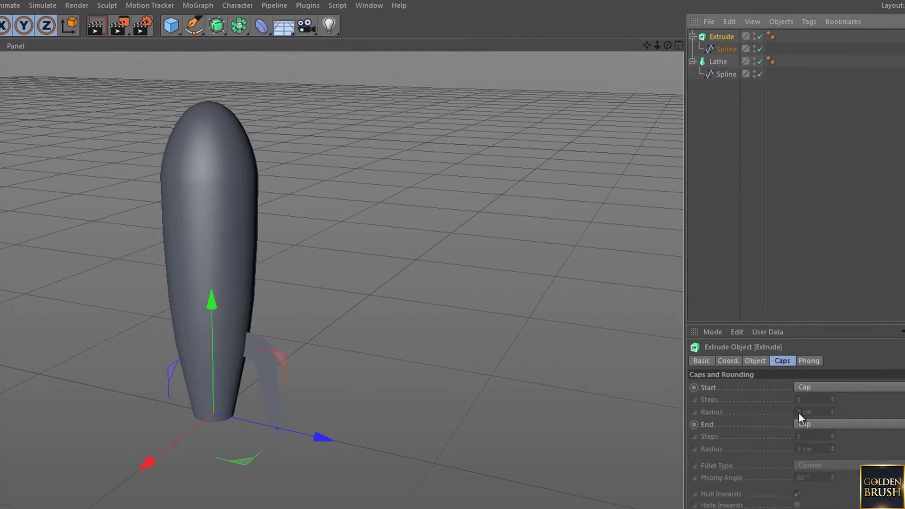
Step: Set the Extrude Movement to 19 cm along X, 0 cm along Y and Z
{"action": "left_click", "coordinate": [690, 271]}
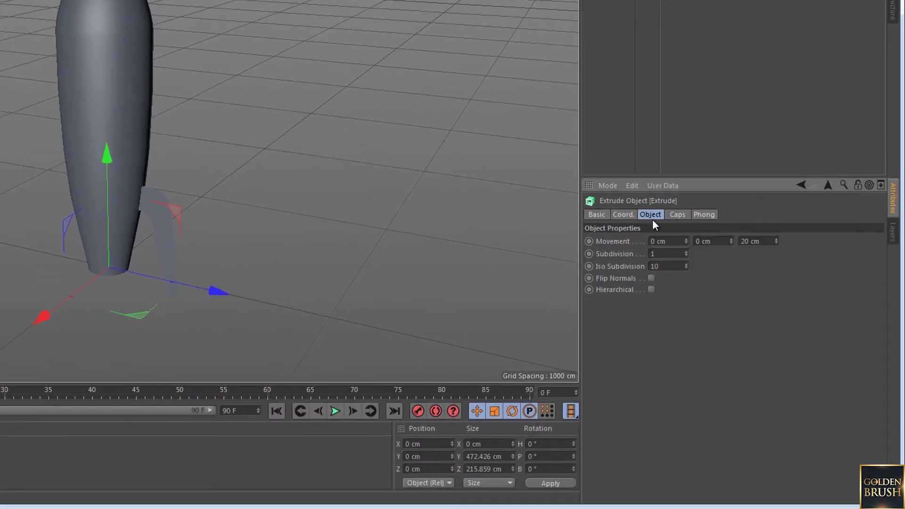
{"action": "mouse_move", "coordinate": [213, 200]}
{"action": "left_mouse_down", "text": "alt"}
{"action": "mouse_move", "coordinate": [51, 216]}
{"action": "mouse_move", "coordinate": [154, 211]}
{"action": "left_mouse_up", "text": "alt"}
{"action": "double_click", "coordinate": [763, 239]}
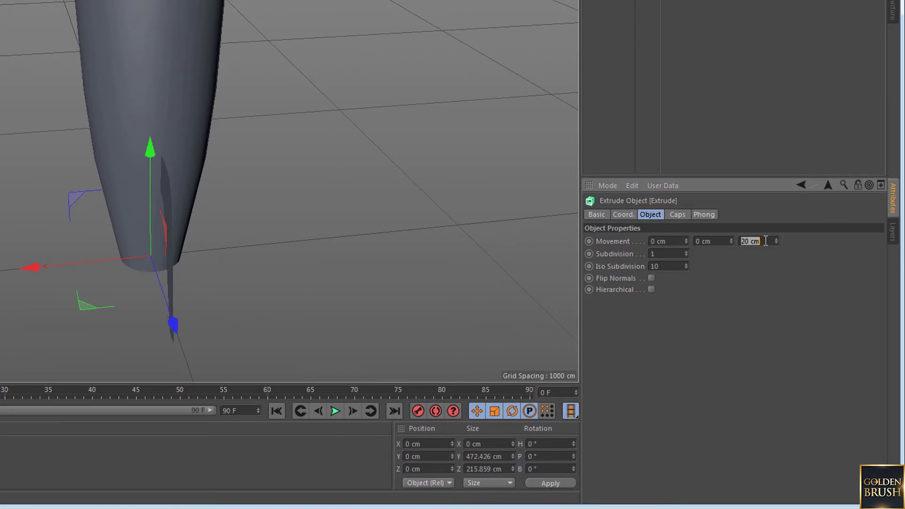
{"action": "type", "text": "0"}
{"action": "key", "text": "Return"}
{"action": "double_click", "coordinate": [732, 238]}
{"action": "type", "text": "0"}
{"action": "key", "text": "Return"}
{"action": "left_click_drag", "start_coordinate": [685, 243], "coordinate": [686, 240]}
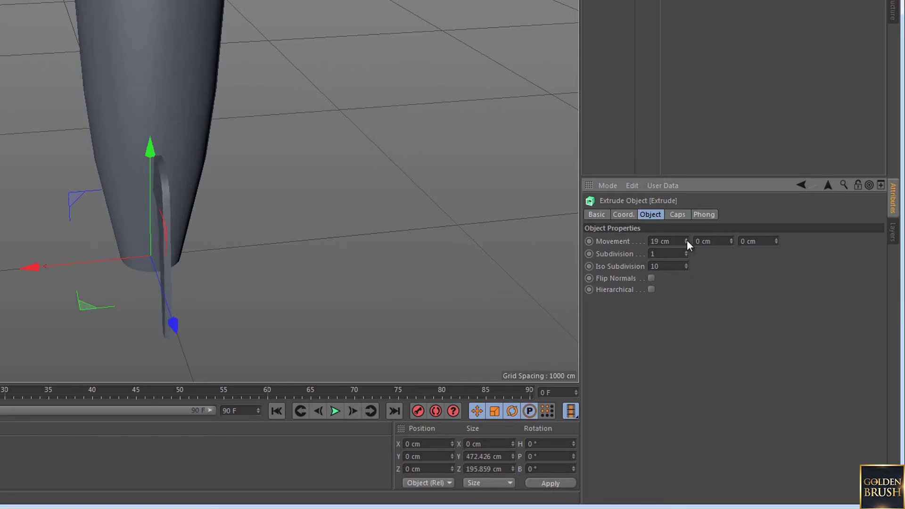
Step: Set the Extrude's Start and End caps to Fillet Cap with Fillet Type 1 Step
{"action": "left_click", "coordinate": [683, 218]}
{"action": "left_click", "coordinate": [703, 239]}
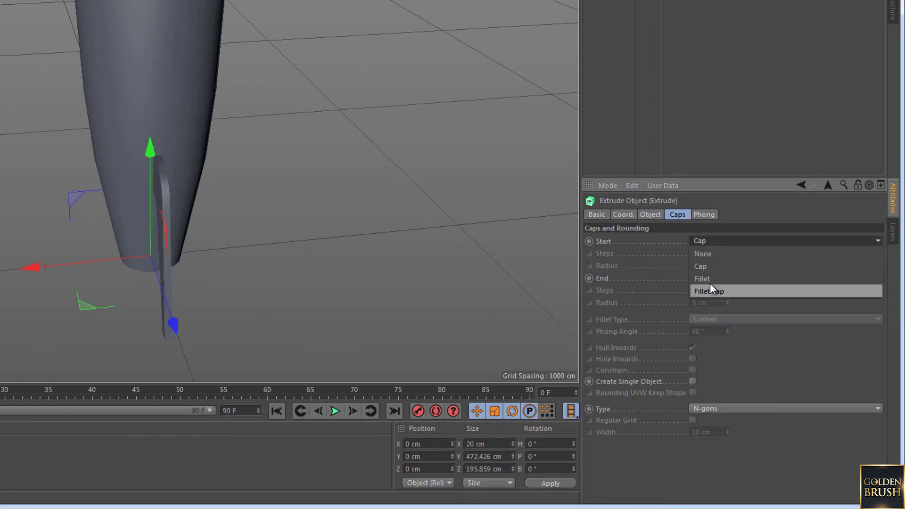
{"action": "left_click", "coordinate": [712, 290]}
{"action": "left_click", "coordinate": [711, 278]}
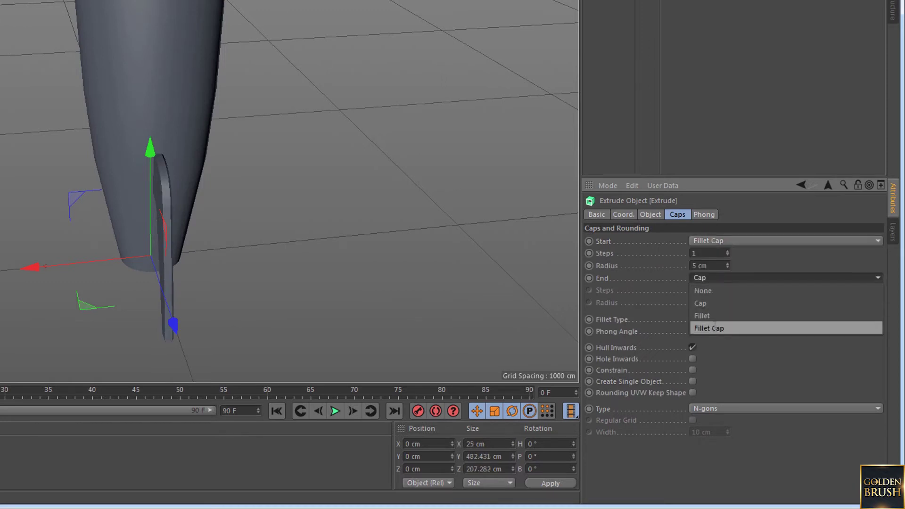
{"action": "left_click", "coordinate": [712, 327]}
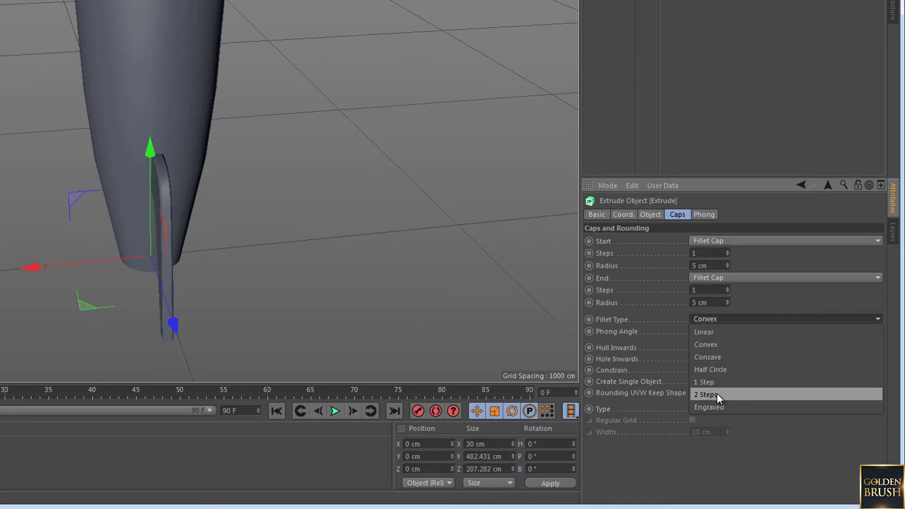
{"action": "left_click", "coordinate": [717, 393]}
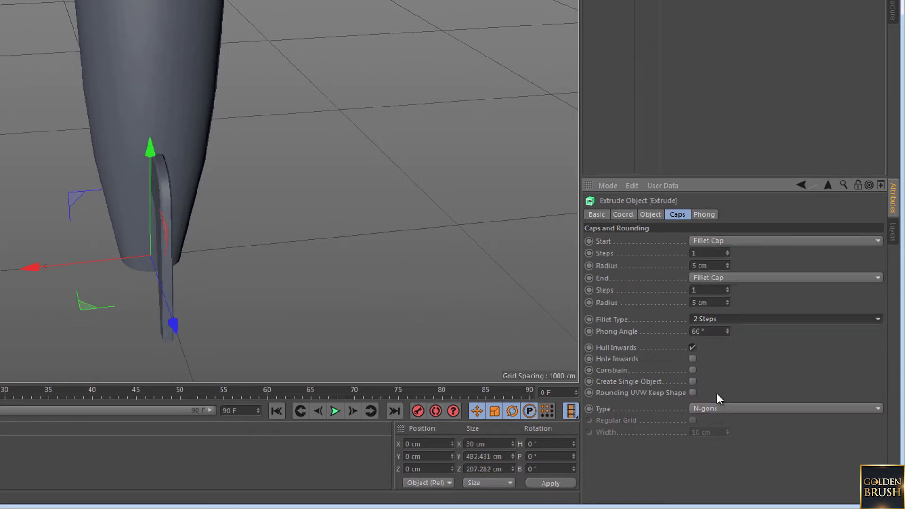
{"action": "left_click", "coordinate": [712, 318]}
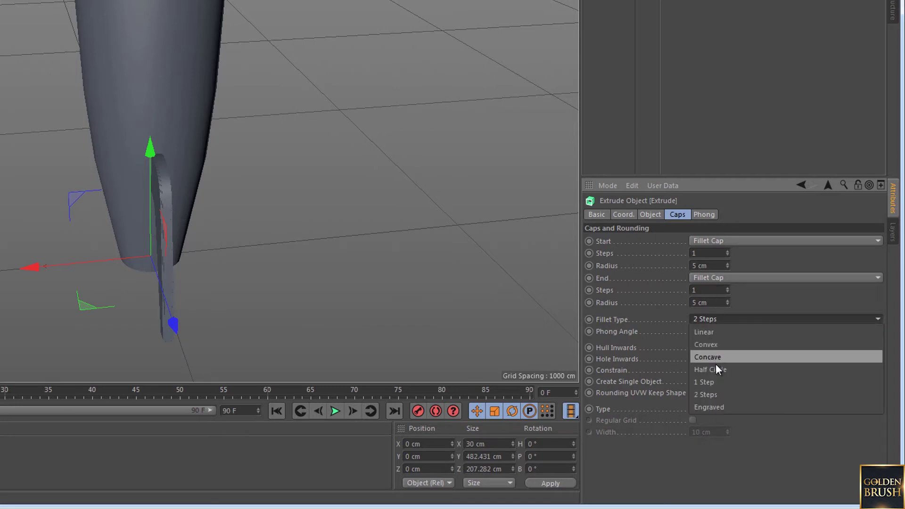
{"action": "left_click", "coordinate": [717, 381]}
Step: Orbit and zoom the view to inspect the rounded fin edges
{"action": "mouse_move", "coordinate": [375, 286]}
{"action": "left_mouse_down", "text": "alt"}
{"action": "mouse_move", "coordinate": [286, 248]}
{"action": "mouse_move", "coordinate": [290, 214]}
{"action": "left_mouse_up", "text": "alt"}
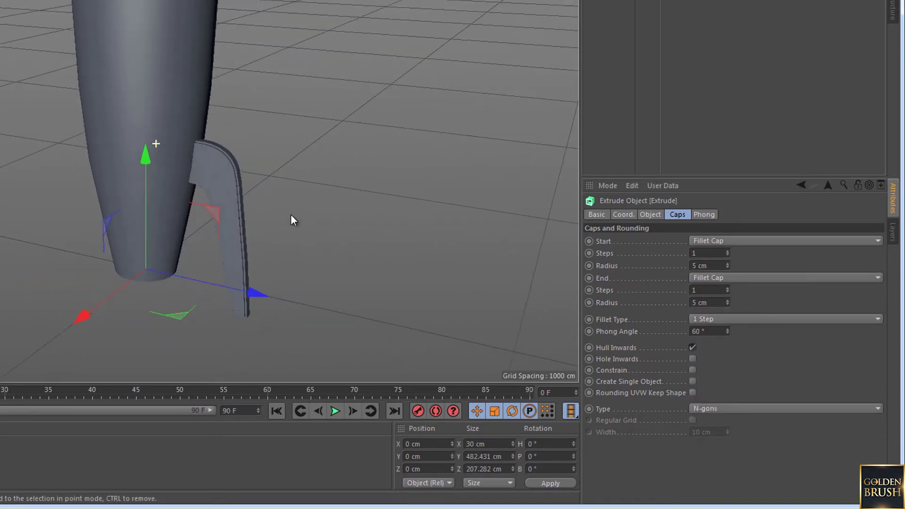
{"action": "scroll", "coordinate": [207, 160], "scroll_direction": "up", "scroll_amount": 5}
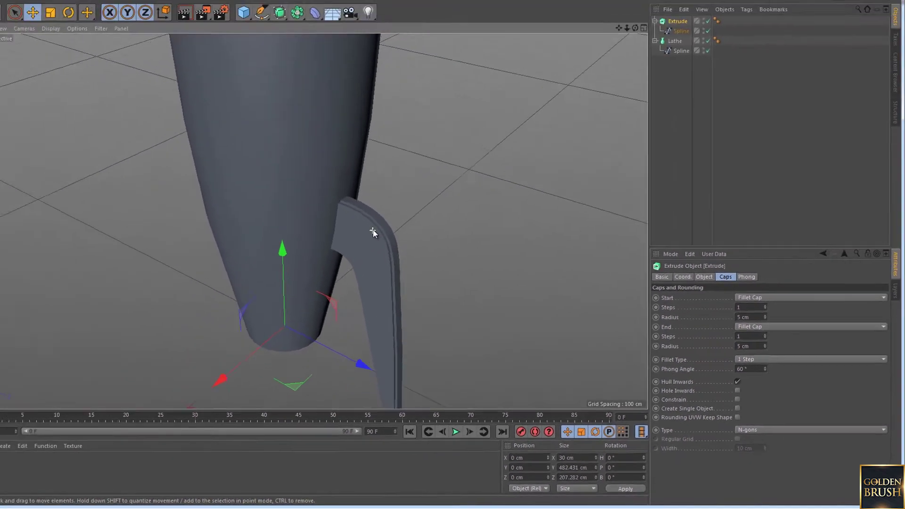
{"action": "left_click_drag", "start_coordinate": [397, 245], "coordinate": [391, 253], "text": "alt"}
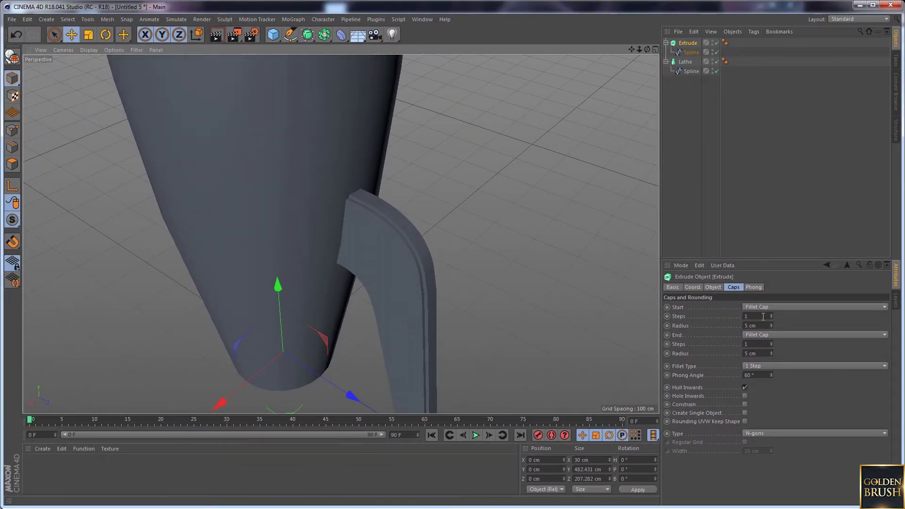
{"action": "scroll", "coordinate": [344, 264], "scroll_direction": "down", "scroll_amount": 2}
{"action": "scroll", "coordinate": [344, 264], "scroll_direction": "down", "scroll_amount": 3}
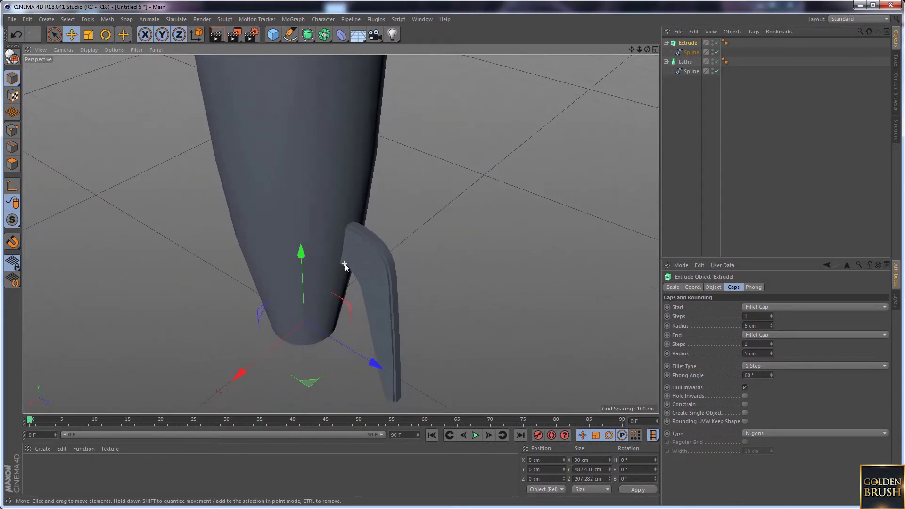
{"action": "scroll", "coordinate": [344, 263], "scroll_direction": "down", "scroll_amount": 2}
{"action": "scroll", "coordinate": [375, 302], "scroll_direction": "down", "scroll_amount": 1}
{"action": "scroll", "coordinate": [377, 299], "scroll_direction": "down", "scroll_amount": 2}
{"action": "scroll", "coordinate": [448, 240], "scroll_direction": "up", "scroll_amount": 2}
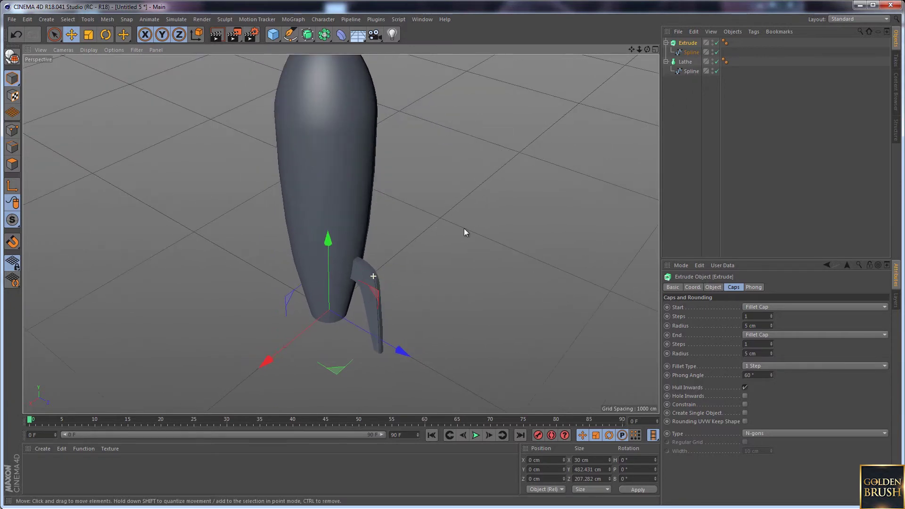
Step: Put the fin Extrude under a MoGraph Cloner set to Radial mode, XZ plane, Count 4
{"action": "left_click", "coordinate": [293, 19]}
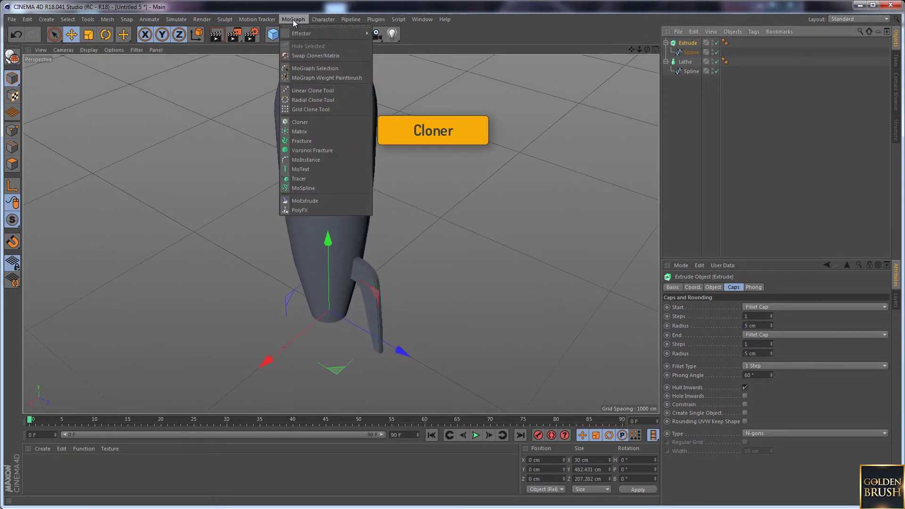
{"action": "left_click", "coordinate": [300, 121]}
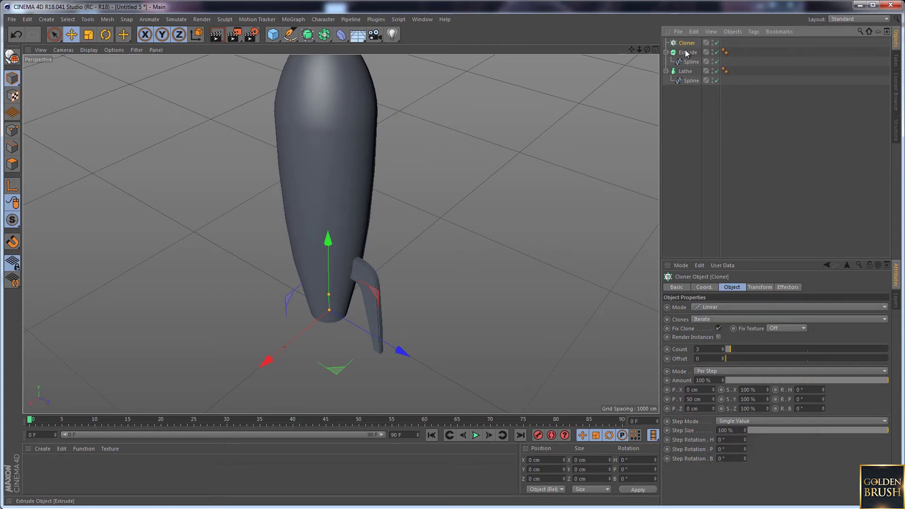
{"action": "left_click_drag", "start_coordinate": [688, 50], "coordinate": [686, 43]}
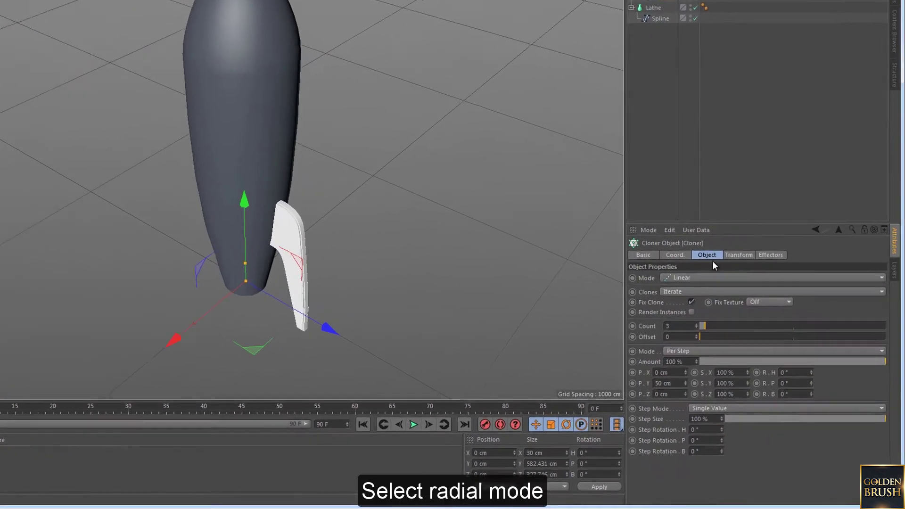
{"action": "left_click", "coordinate": [713, 307]}
{"action": "left_click", "coordinate": [660, 290]}
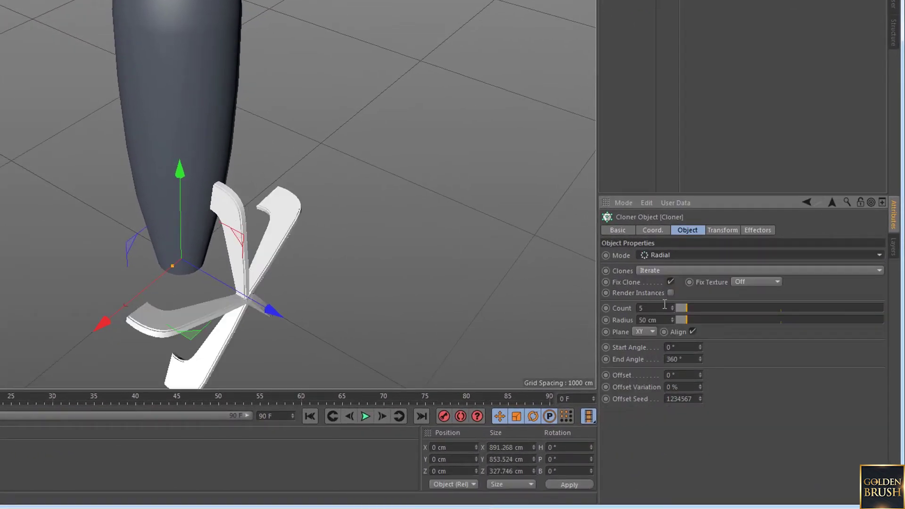
{"action": "left_click", "coordinate": [651, 332]}
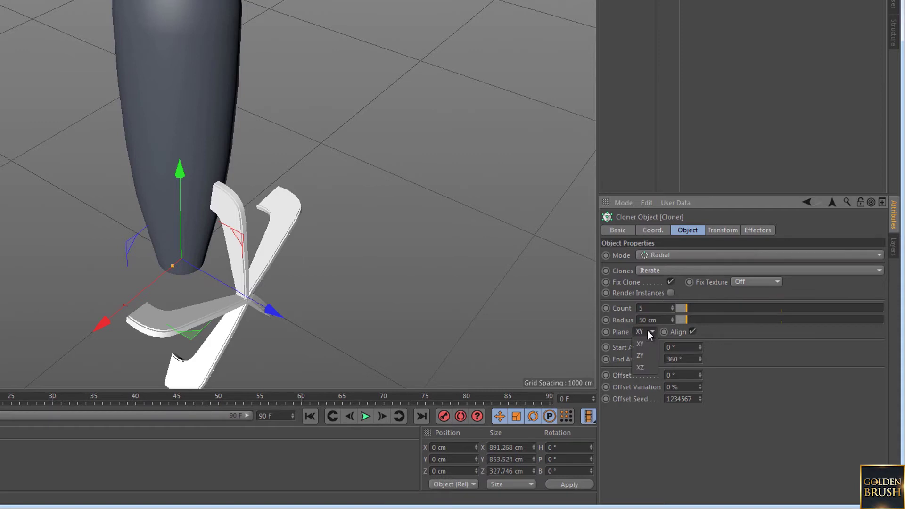
{"action": "left_click", "coordinate": [645, 368]}
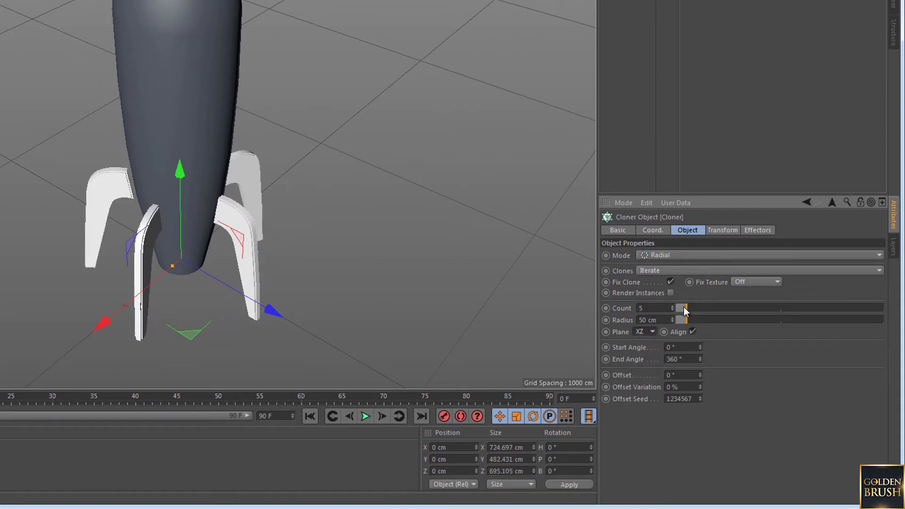
{"action": "left_click_drag", "start_coordinate": [686, 307], "coordinate": [683, 307]}
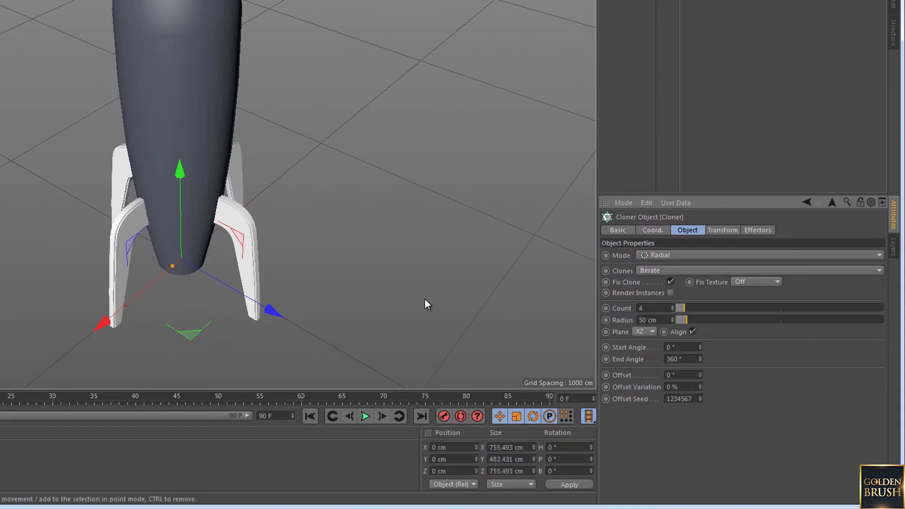
Step: Shrink the Cloner Radius to 10 cm so the fins sit against the rocket body
{"action": "middle_click", "coordinate": [283, 285]}
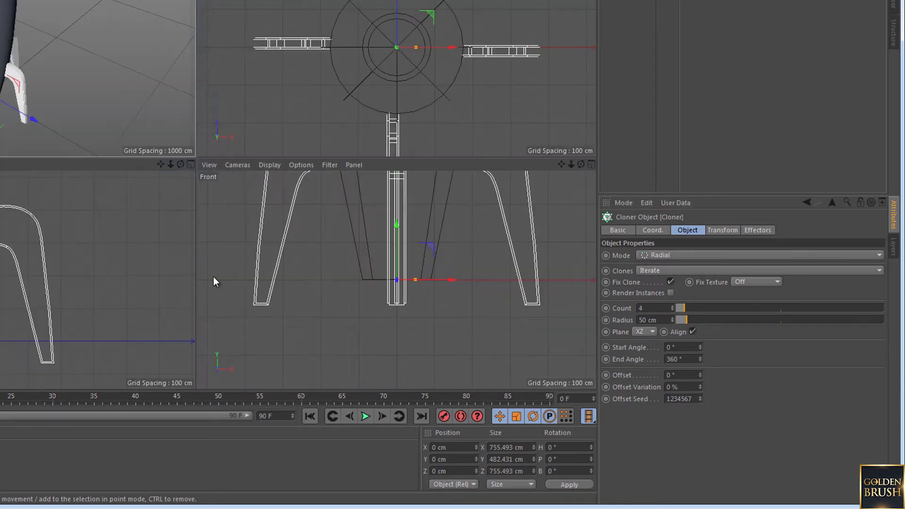
{"action": "middle_click", "coordinate": [123, 257]}
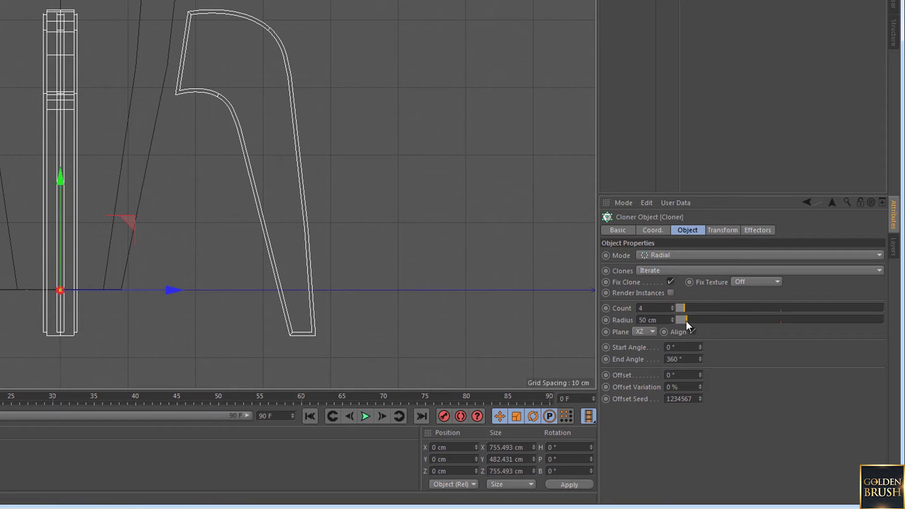
{"action": "left_click_drag", "start_coordinate": [685, 321], "coordinate": [679, 321]}
Step: Check the rocket in perspective, then frame the whole rocket in a maximised side view
{"action": "middle_click", "coordinate": [491, 239]}
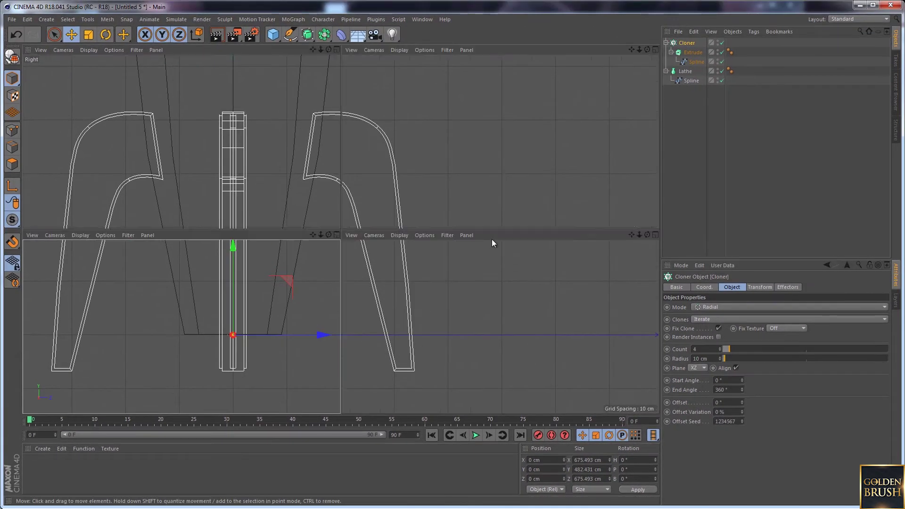
{"action": "middle_click", "coordinate": [256, 169]}
{"action": "mouse_move", "coordinate": [299, 196]}
{"action": "left_mouse_down", "text": "alt"}
{"action": "mouse_move", "coordinate": [329, 233]}
{"action": "mouse_move", "coordinate": [363, 241]}
{"action": "mouse_move", "coordinate": [407, 206]}
{"action": "mouse_move", "coordinate": [401, 193]}
{"action": "mouse_move", "coordinate": [386, 195]}
{"action": "left_mouse_up", "text": "alt"}
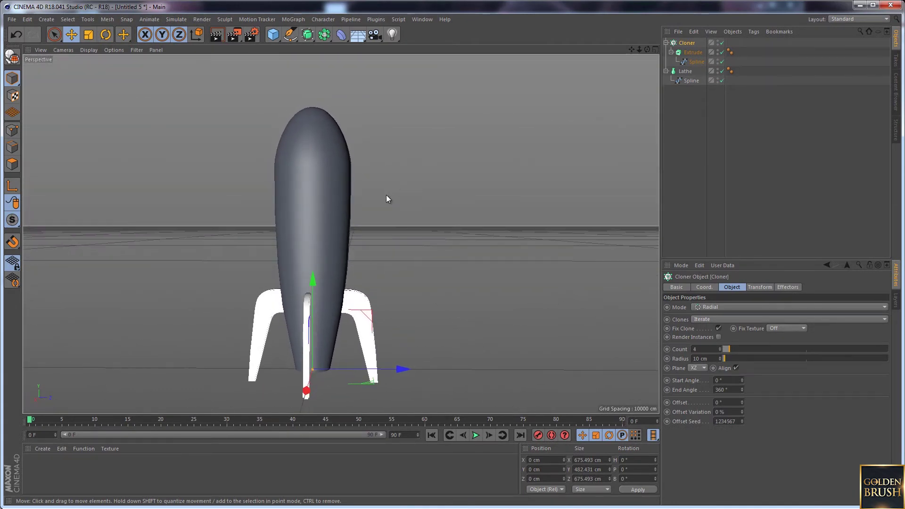
{"action": "middle_click", "coordinate": [385, 235]}
{"action": "middle_click", "coordinate": [228, 327]}
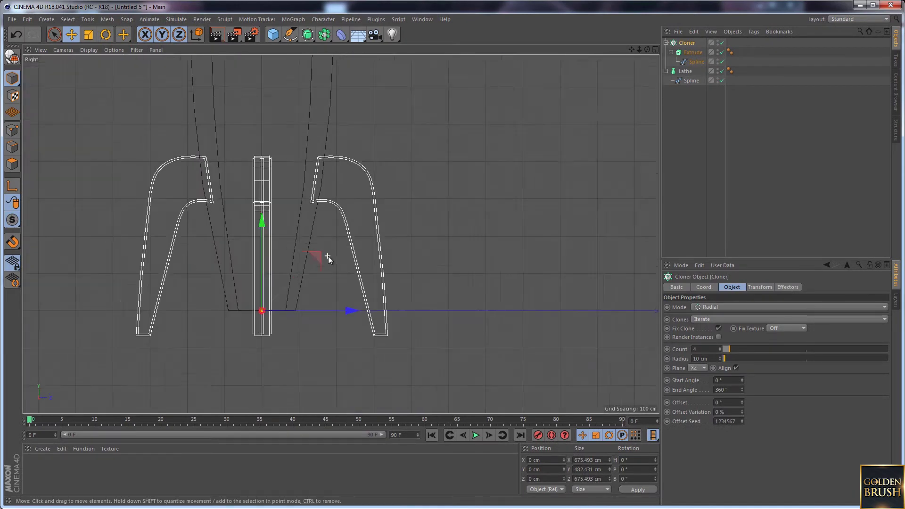
{"action": "scroll", "coordinate": [328, 256], "scroll_direction": "down", "scroll_amount": 2}
{"action": "middle_click_drag", "start_coordinate": [315, 256], "coordinate": [367, 273], "text": "alt"}
{"action": "scroll", "coordinate": [362, 267], "scroll_direction": "down", "scroll_amount": 2}
{"action": "scroll", "coordinate": [362, 267], "scroll_direction": "down", "scroll_amount": 1}
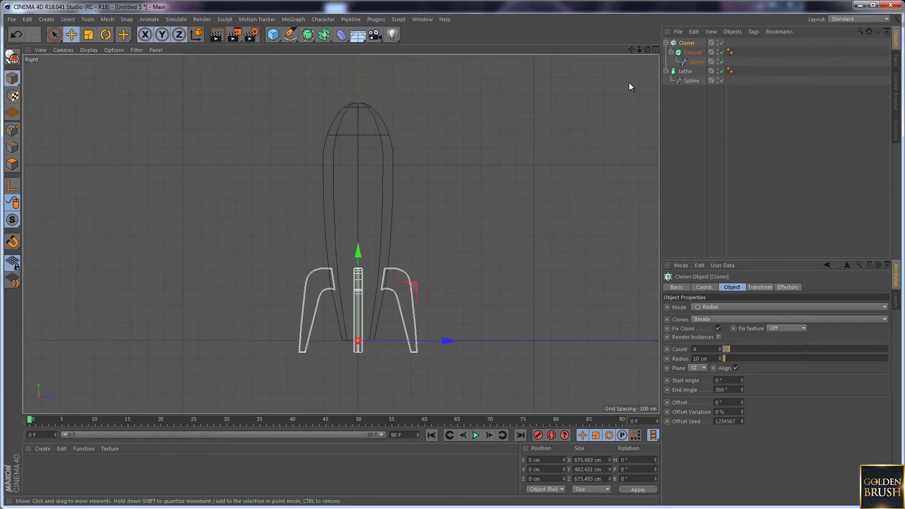
Step: Scale the rocket body's profile spline taller along Y
{"action": "left_click", "coordinate": [685, 71]}
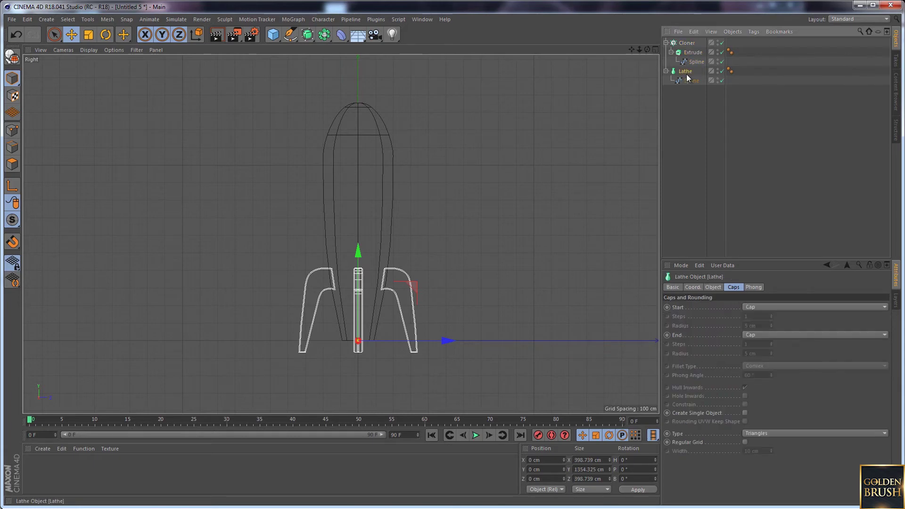
{"action": "key", "text": "t"}
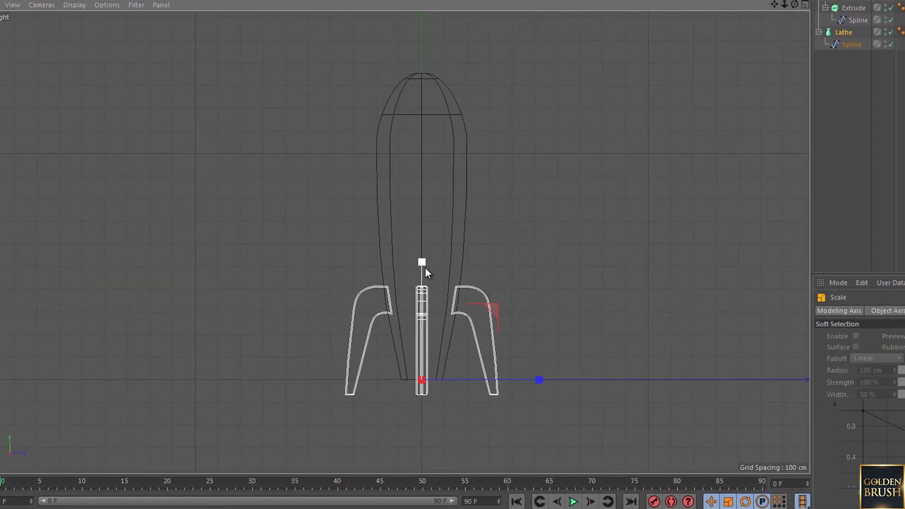
{"action": "left_click_drag", "start_coordinate": [425, 268], "coordinate": [426, 247]}
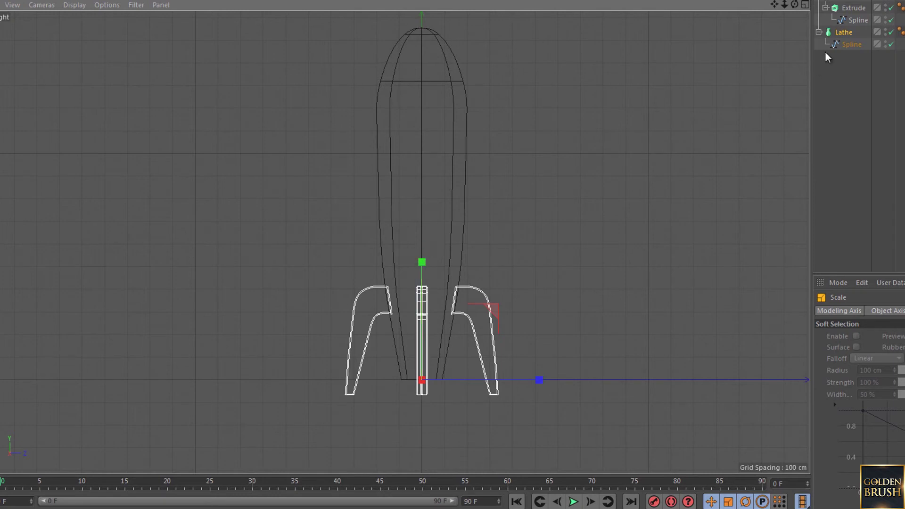
Step: Move the profile's shoulder point near the nose and straighten its tangent for a smoother taper
{"action": "key", "text": "9"}
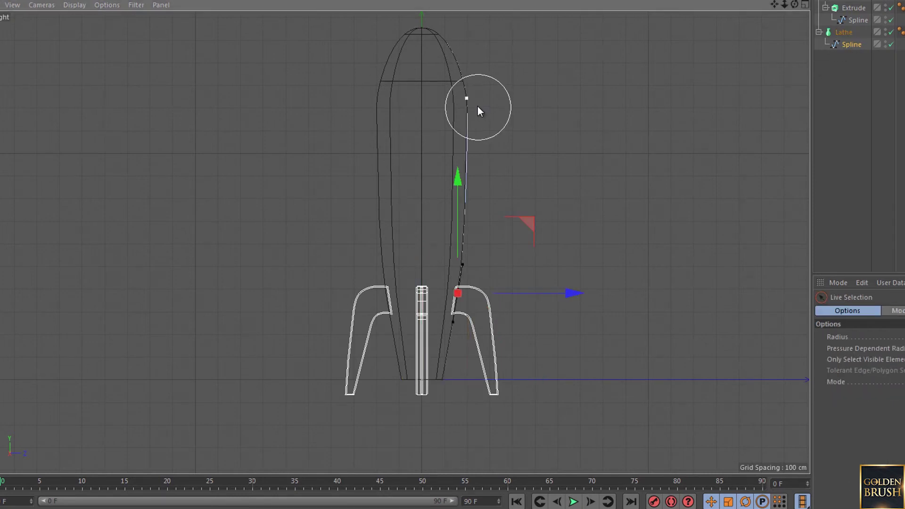
{"action": "left_click", "coordinate": [477, 106]}
{"action": "left_click_drag", "start_coordinate": [558, 100], "coordinate": [563, 101]}
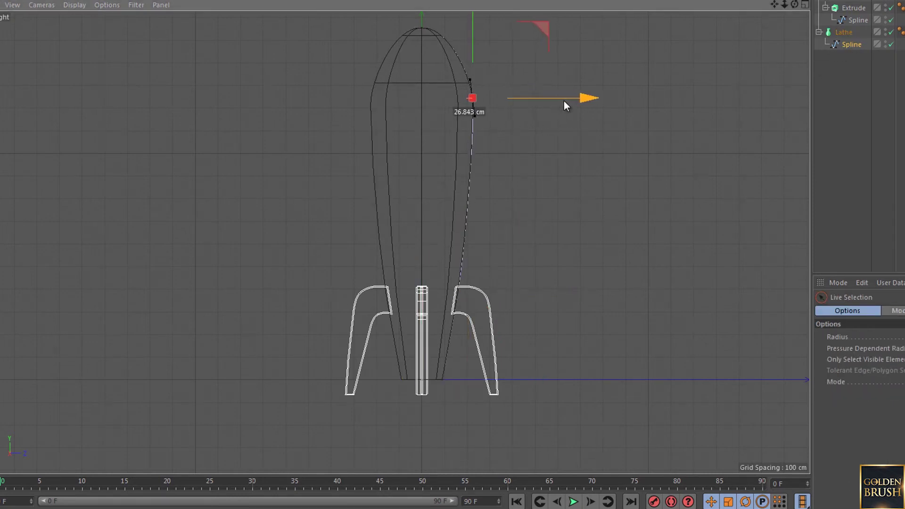
{"action": "left_click_drag", "start_coordinate": [474, 55], "coordinate": [476, 73]}
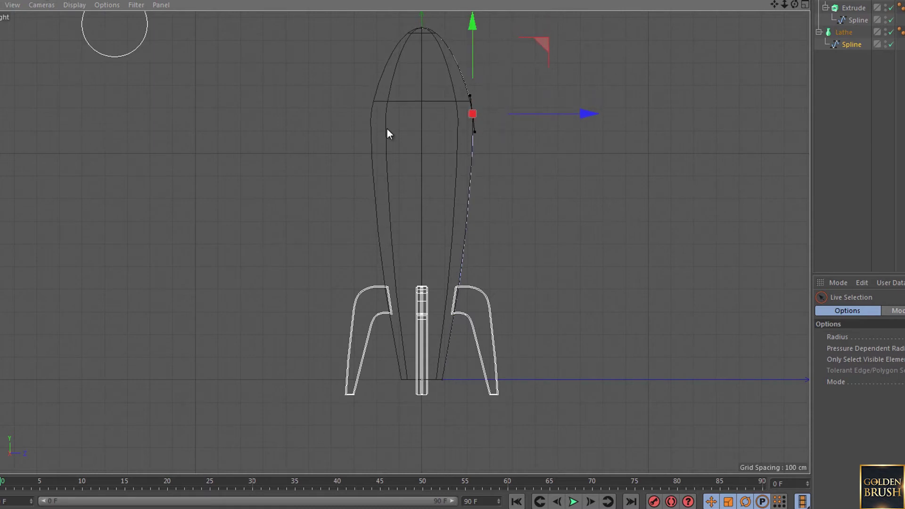
{"action": "key", "text": "e"}
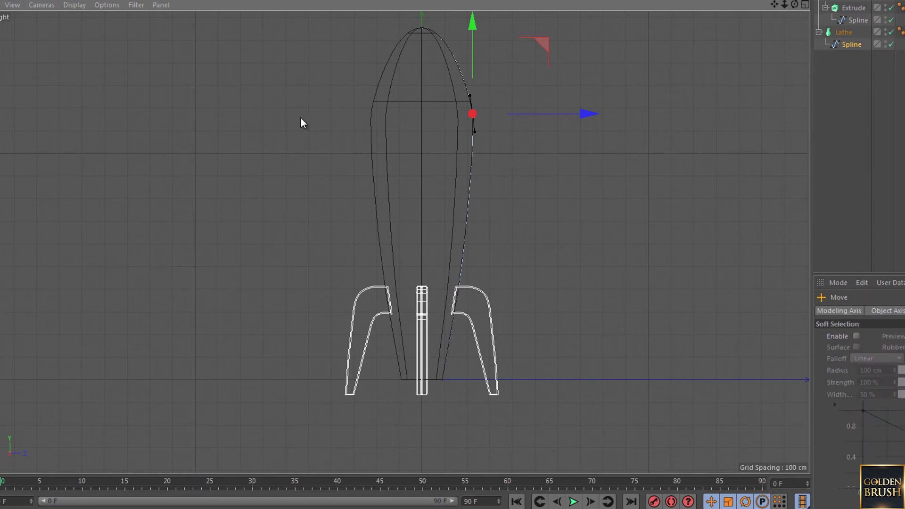
{"action": "left_click_drag", "start_coordinate": [475, 133], "coordinate": [473, 154]}
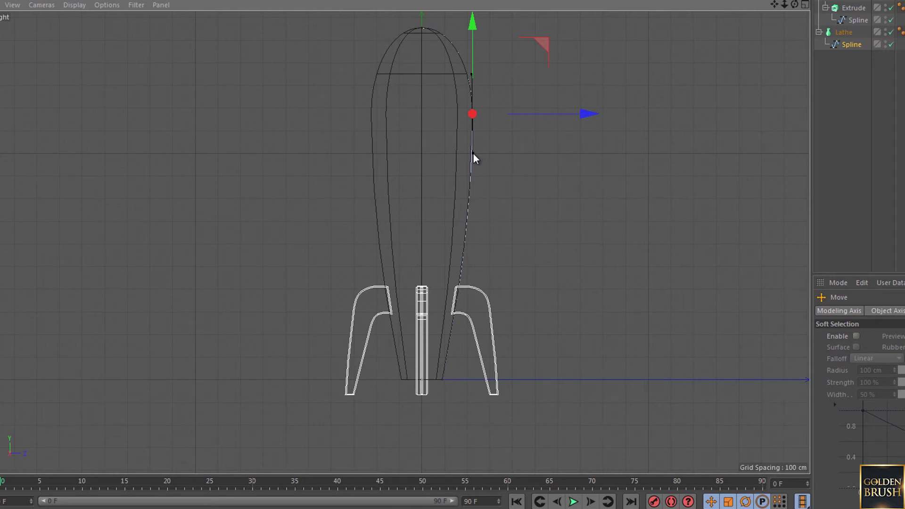
Step: Select the fin outline's inner notch points and raise them
{"action": "left_click", "coordinate": [854, 21]}
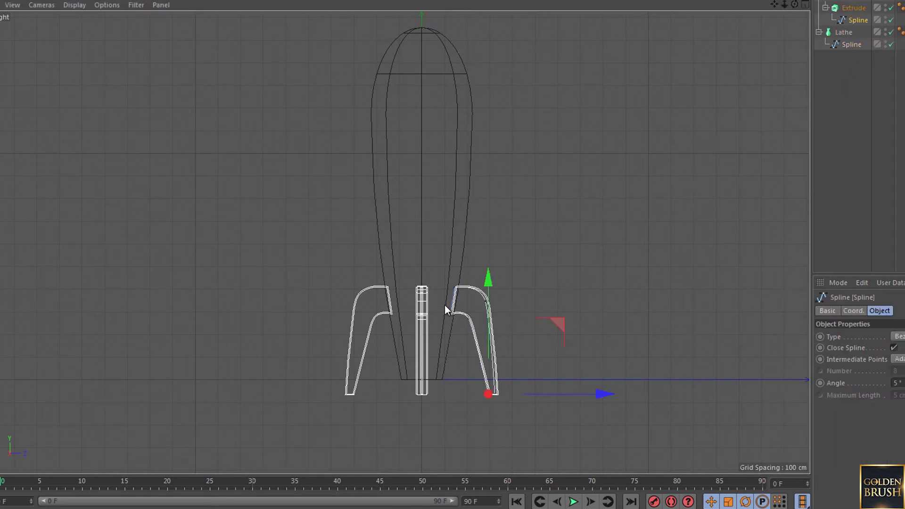
{"action": "key", "text": "9"}
{"action": "left_click", "coordinate": [452, 320]}
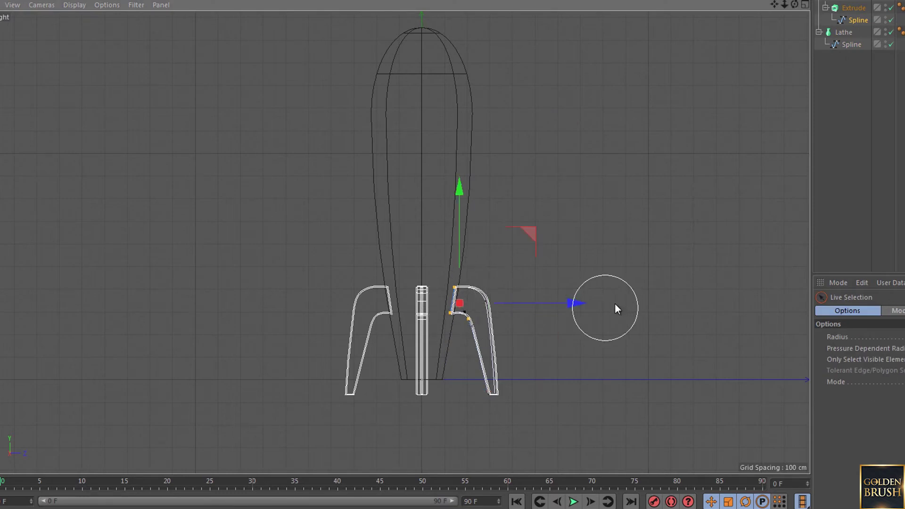
{"action": "scroll", "coordinate": [614, 303], "scroll_direction": "up", "scroll_amount": 3}
{"action": "scroll", "coordinate": [635, 320], "scroll_direction": "up", "scroll_amount": 2}
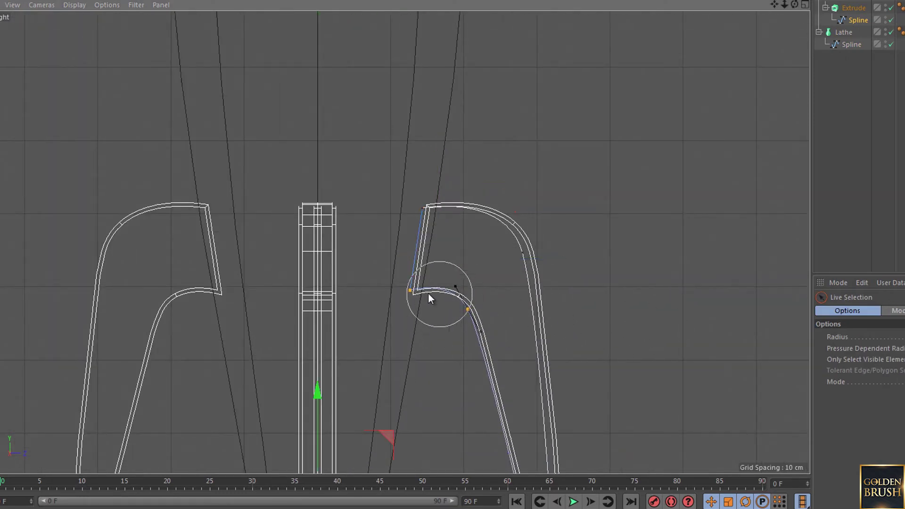
{"action": "left_click_drag", "start_coordinate": [447, 322], "coordinate": [471, 313]}
{"action": "left_click_drag", "start_coordinate": [442, 259], "coordinate": [447, 233]}
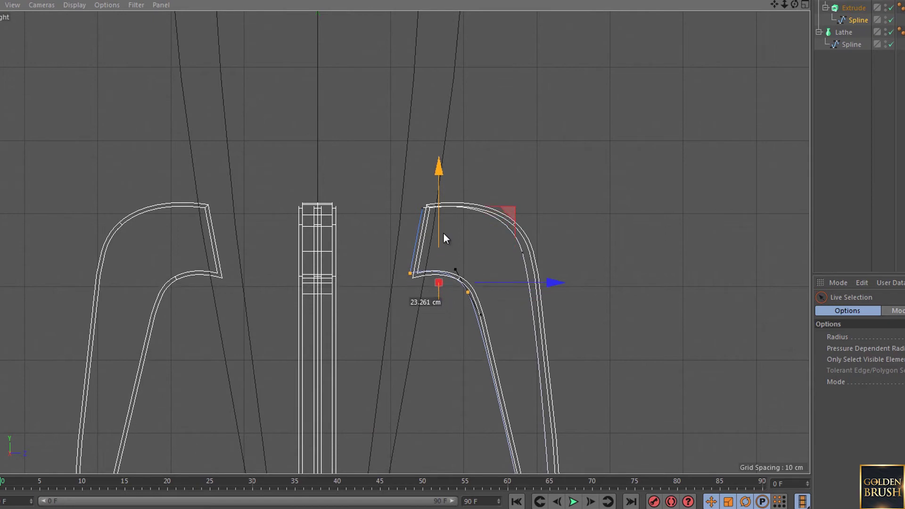
Step: Shift the fin's outer curve point and bottom base point inward
{"action": "left_click", "coordinate": [521, 238]}
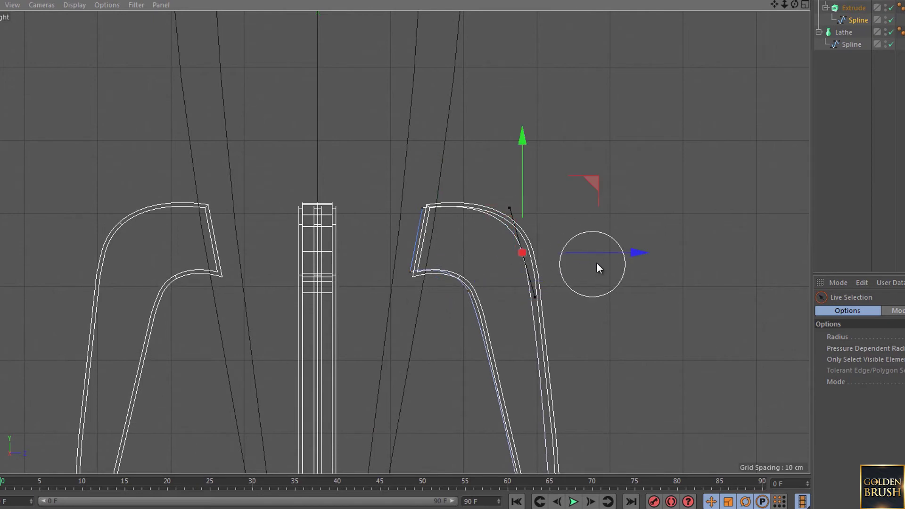
{"action": "left_click_drag", "start_coordinate": [598, 253], "coordinate": [593, 253]}
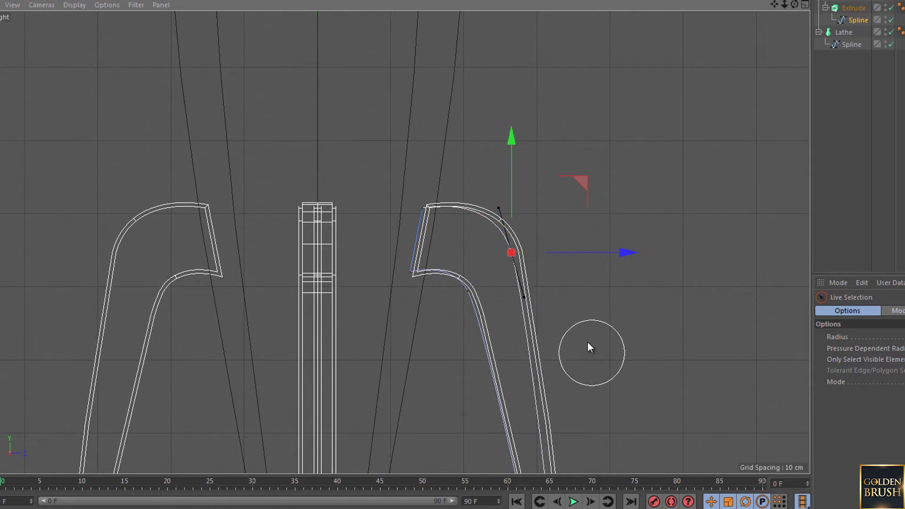
{"action": "middle_click_drag", "start_coordinate": [587, 341], "coordinate": [542, 305], "text": "alt"}
{"action": "left_click", "coordinate": [555, 374]}
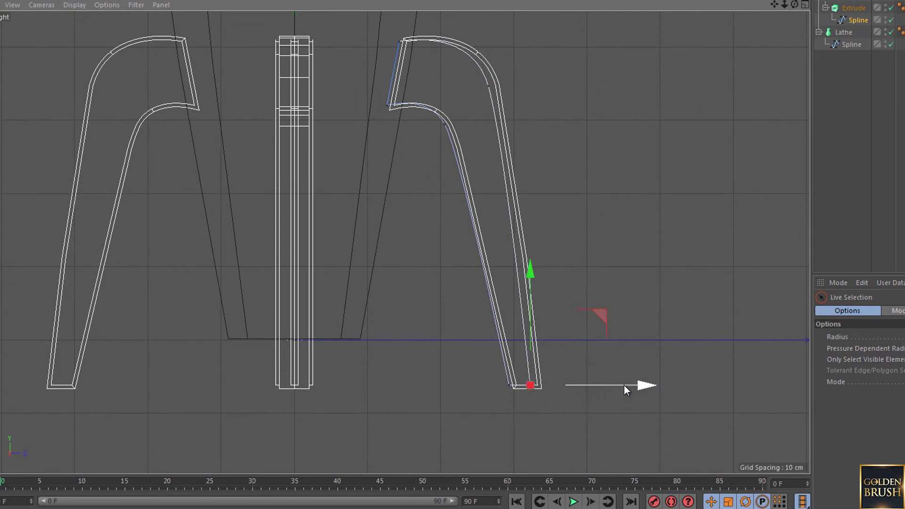
{"action": "left_click_drag", "start_coordinate": [623, 383], "coordinate": [617, 386]}
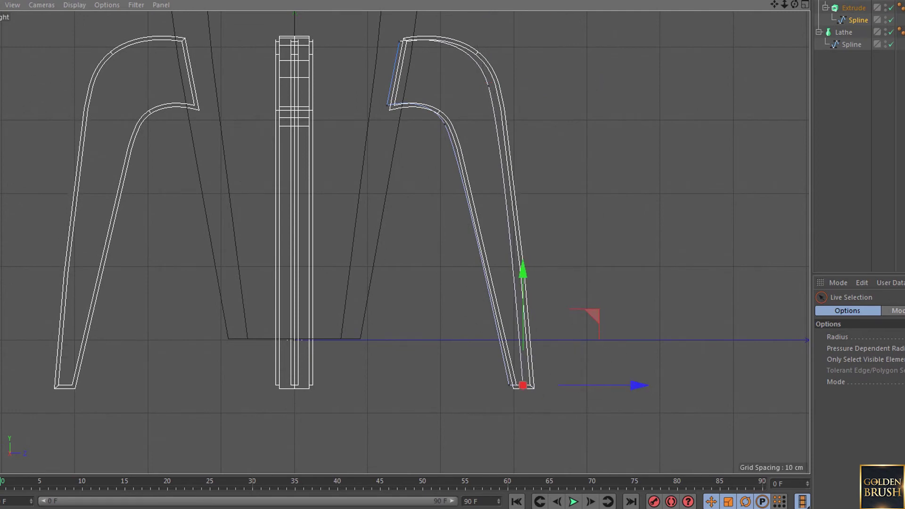
Step: Return to Model mode and view the rocket from above in a maximised Perspective view
{"action": "left_click", "coordinate": [16, 16]}
{"action": "key", "text": "e"}
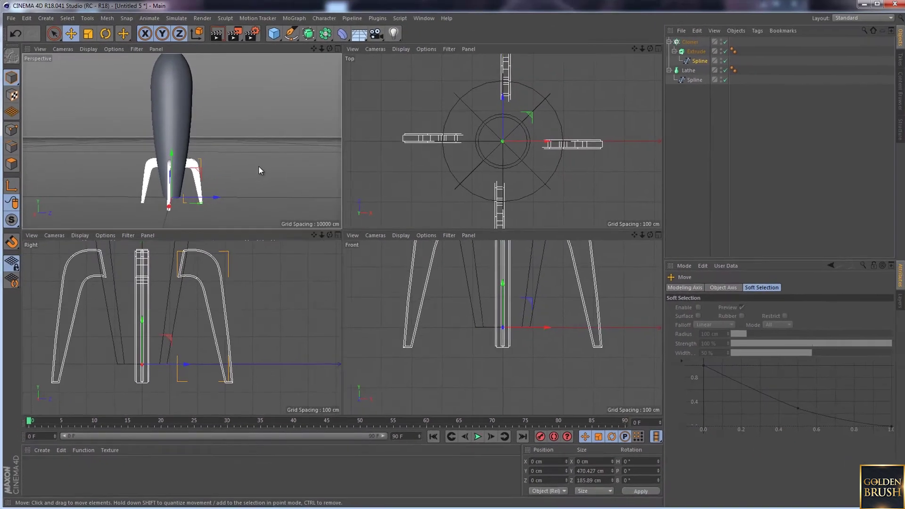
{"action": "middle_click", "coordinate": [258, 166]}
{"action": "mouse_move", "coordinate": [311, 190]}
{"action": "left_mouse_down", "text": "alt"}
{"action": "mouse_move", "coordinate": [307, 216]}
{"action": "mouse_move", "coordinate": [282, 230]}
{"action": "mouse_move", "coordinate": [299, 229]}
{"action": "mouse_move", "coordinate": [268, 243]}
{"action": "left_mouse_up", "text": "alt"}
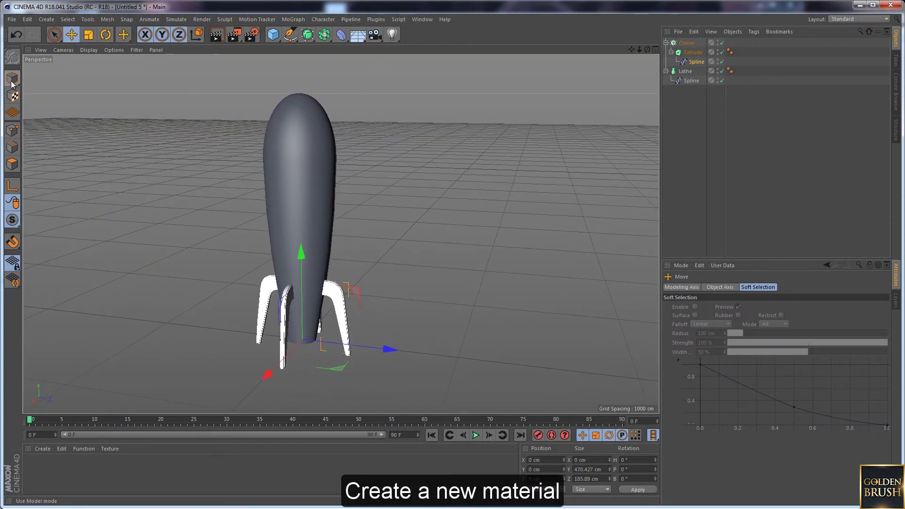
Step: Create a new material and set its Color to fully saturated red
{"action": "double_click", "coordinate": [117, 474]}
{"action": "double_click", "coordinate": [14, 504]}
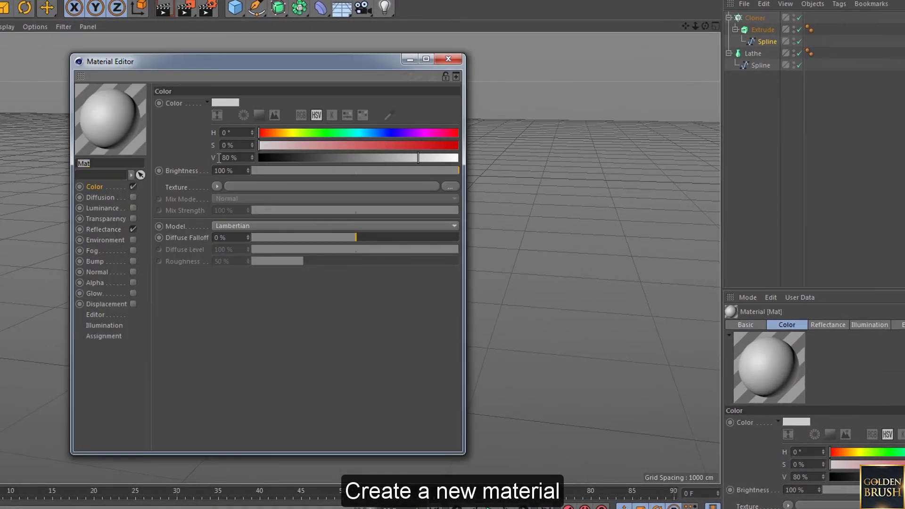
{"action": "left_click_drag", "start_coordinate": [394, 145], "coordinate": [483, 148]}
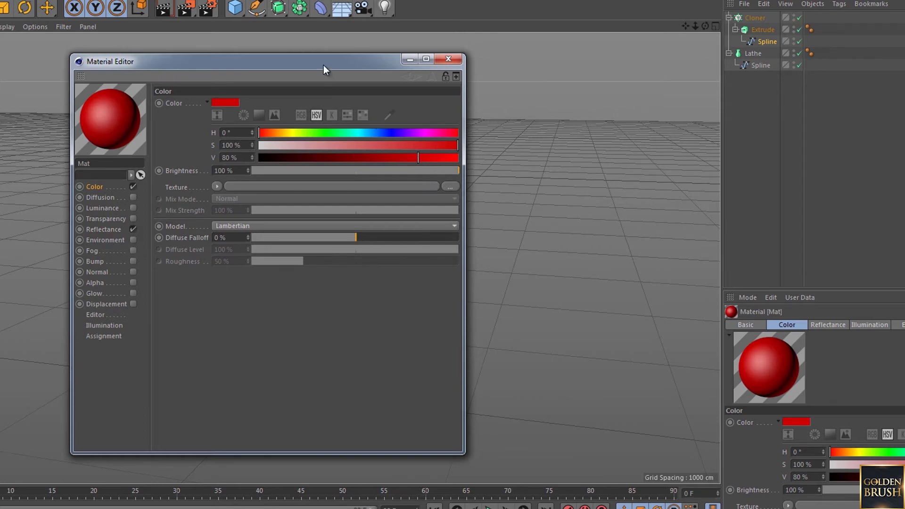
{"action": "left_click_drag", "start_coordinate": [323, 65], "coordinate": [683, 70]}
Step: Add a GGX reflectance layer with 45% Reflection Strength and 57% Brightness
{"action": "left_click", "coordinate": [470, 233]}
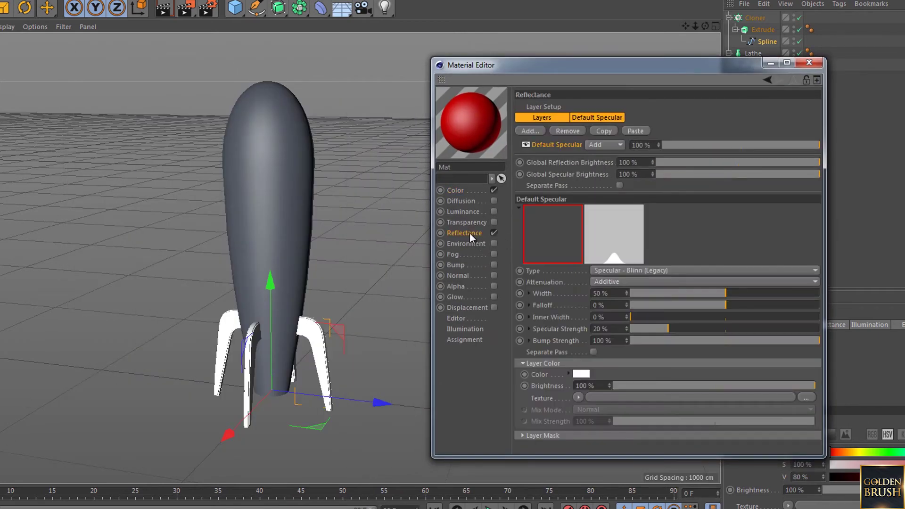
{"action": "left_click", "coordinate": [536, 131]}
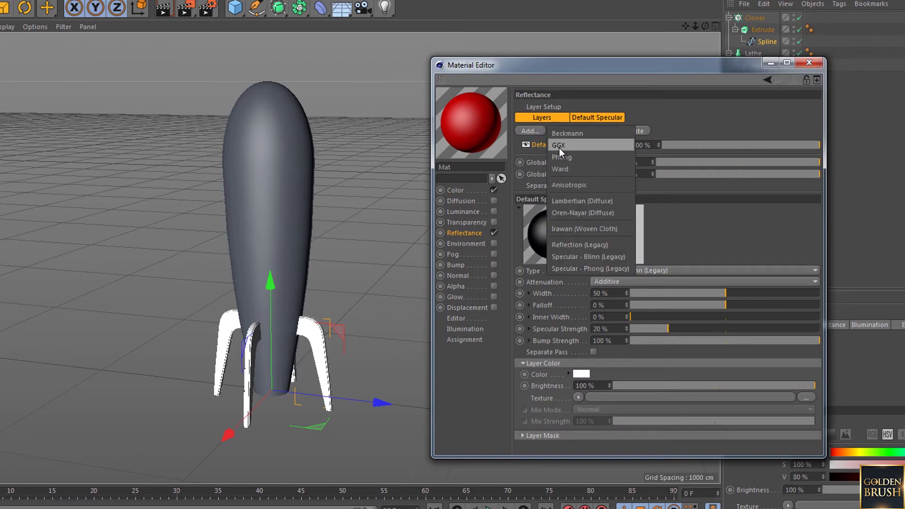
{"action": "left_click", "coordinate": [559, 149]}
{"action": "left_click_drag", "start_coordinate": [547, 158], "coordinate": [544, 140]}
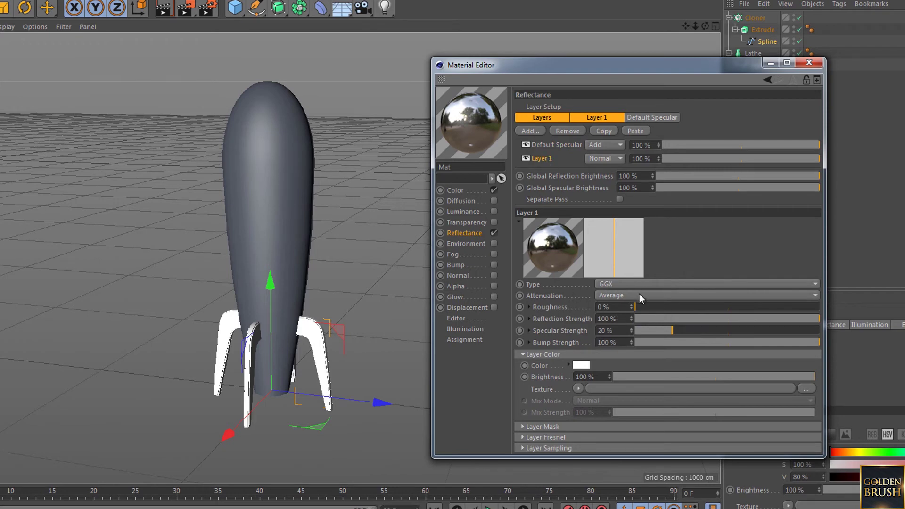
{"action": "left_click_drag", "start_coordinate": [697, 315], "coordinate": [707, 318]}
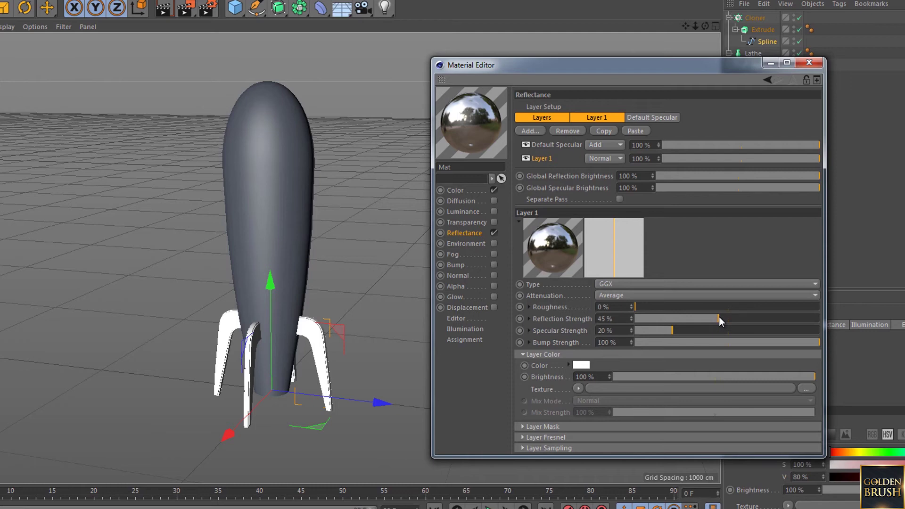
{"action": "left_click", "coordinate": [728, 377]}
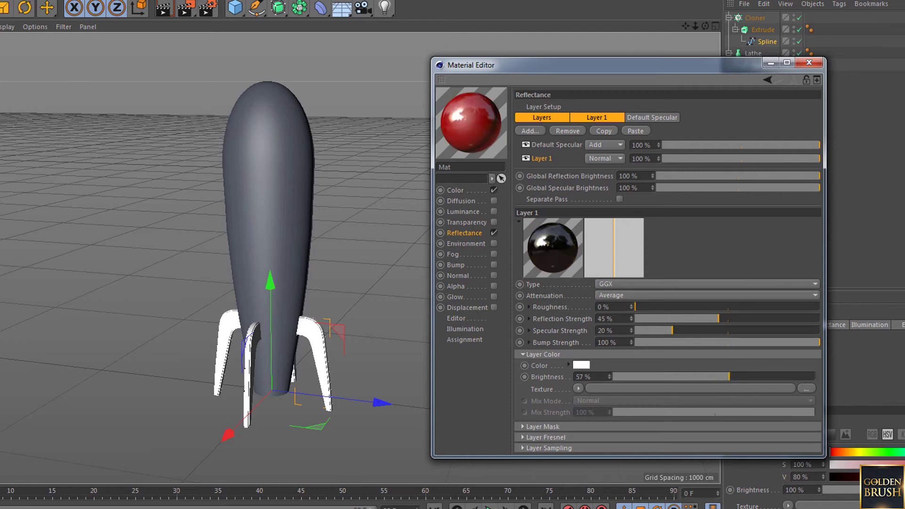
Step: Apply the red material to the fin Cloner and close the material editor
{"action": "left_click_drag", "start_coordinate": [471, 123], "coordinate": [226, 347]}
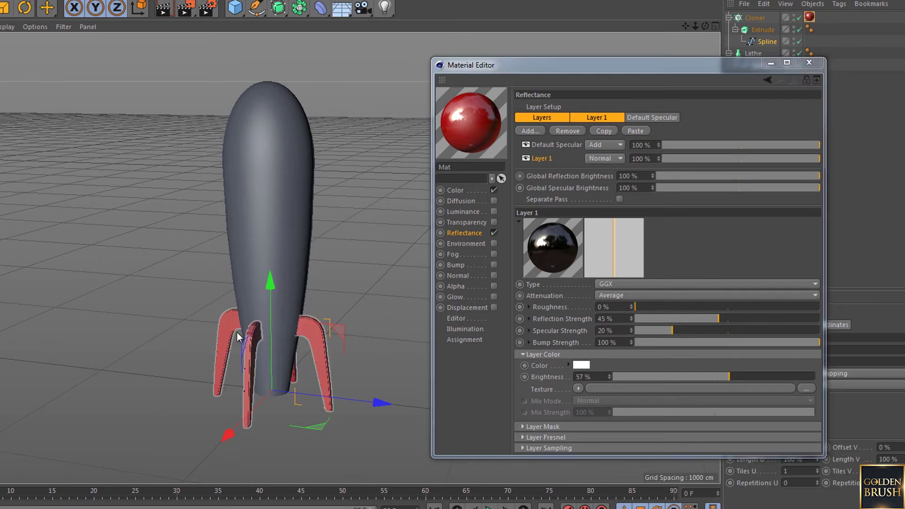
{"action": "left_click_drag", "start_coordinate": [708, 66], "coordinate": [726, 53]}
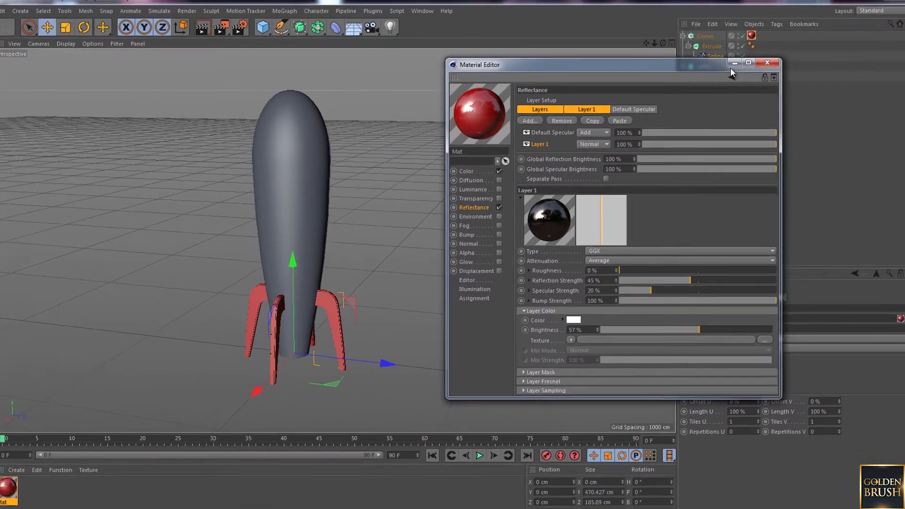
{"action": "left_click", "coordinate": [828, 49]}
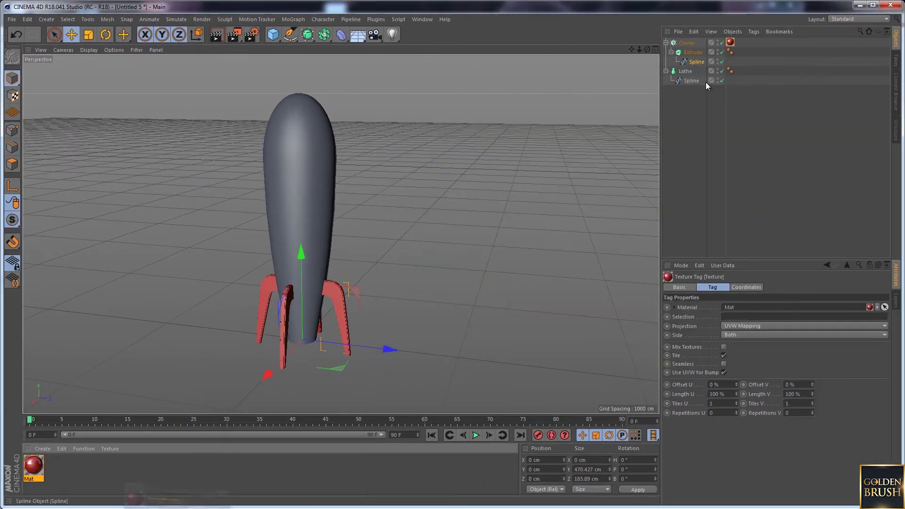
Step: Create material Mat.1 and load the rocket image as its Color texture
{"action": "left_click", "coordinate": [666, 83]}
{"action": "double_click", "coordinate": [71, 473]}
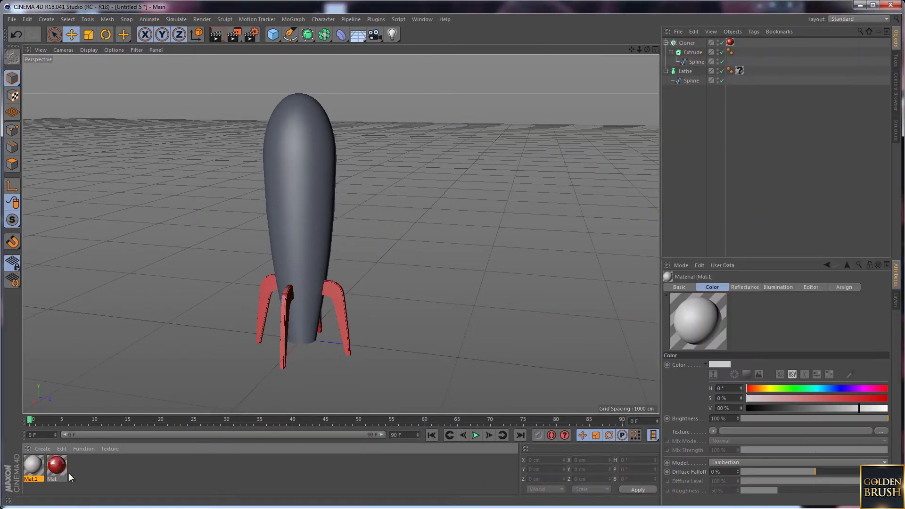
{"action": "double_click", "coordinate": [37, 468]}
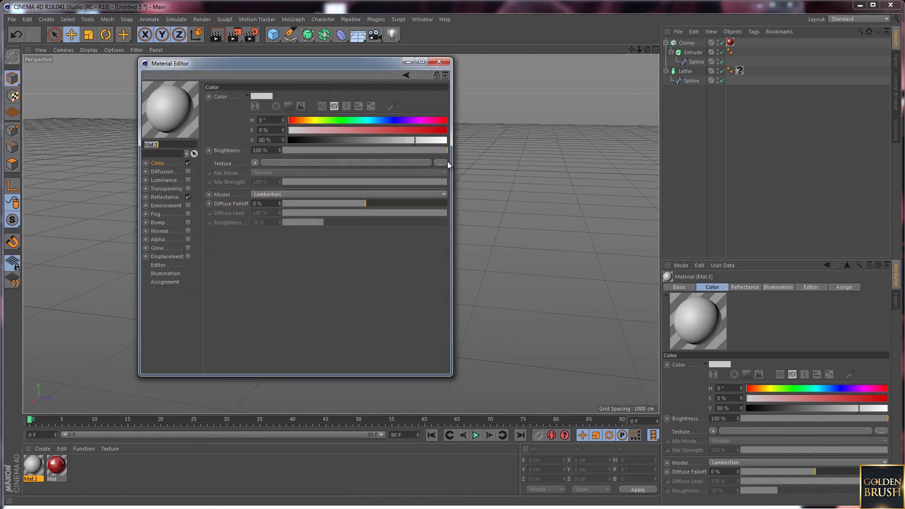
{"action": "left_click_drag", "start_coordinate": [467, 137], "coordinate": [440, 163]}
{"action": "key", "text": "Return"}
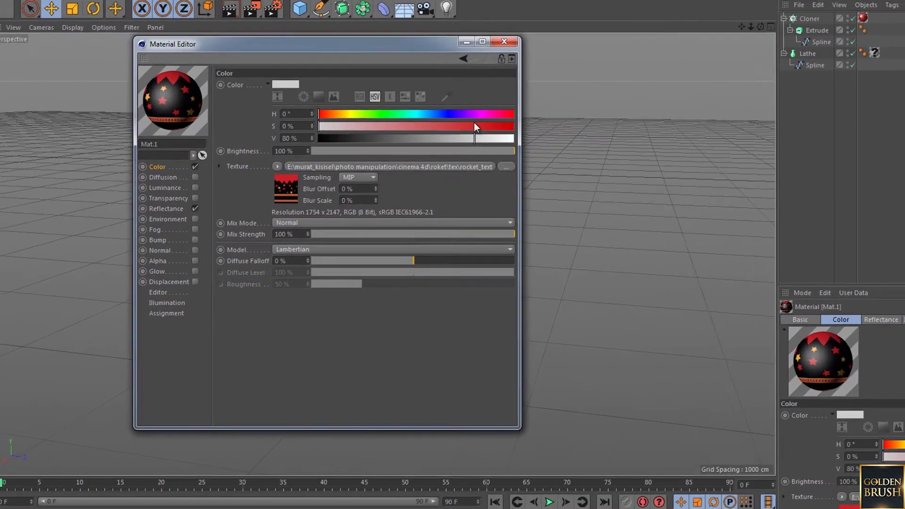
Step: Add a GGX layer below Default Specular at 37% strength, 50% brightness, and apply Mat.1 to the rocket
{"action": "left_click", "coordinate": [164, 198]}
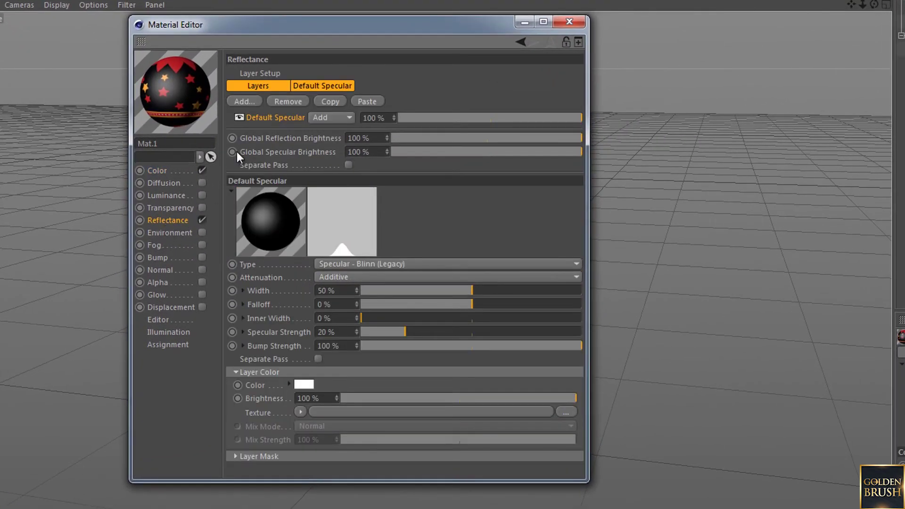
{"action": "left_click", "coordinate": [246, 101]}
{"action": "left_click", "coordinate": [255, 118]}
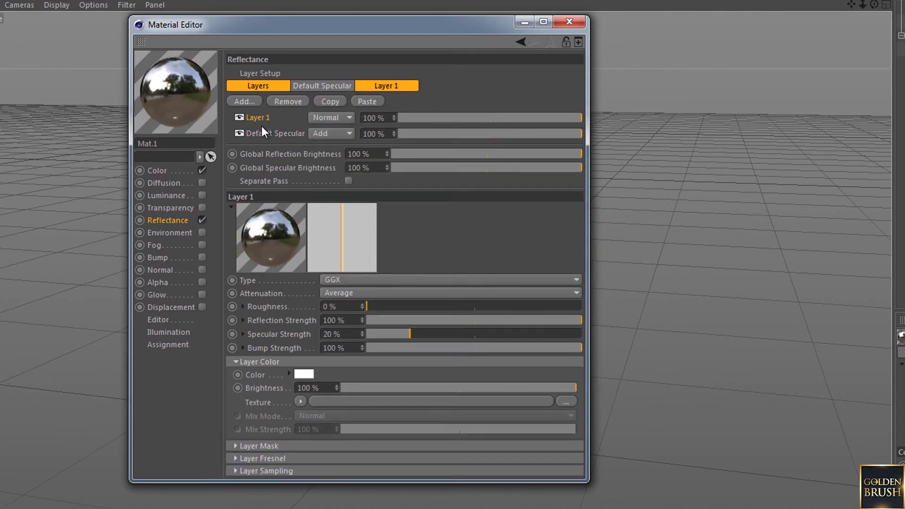
{"action": "left_click_drag", "start_coordinate": [259, 121], "coordinate": [254, 141]}
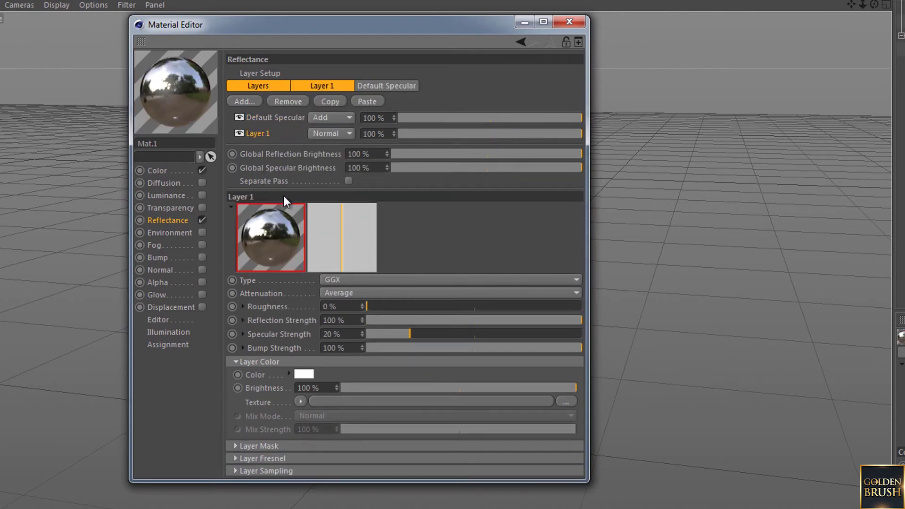
{"action": "left_click_drag", "start_coordinate": [470, 321], "coordinate": [446, 318]}
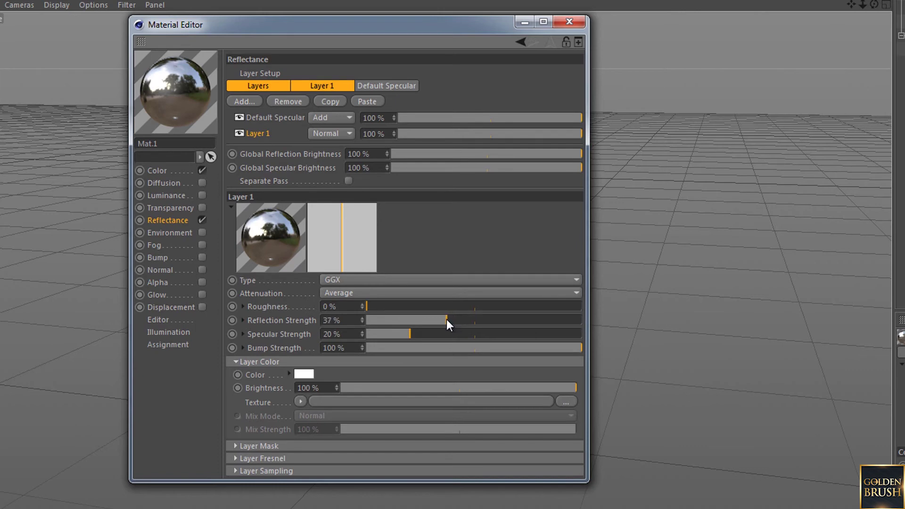
{"action": "left_click_drag", "start_coordinate": [469, 388], "coordinate": [463, 389]}
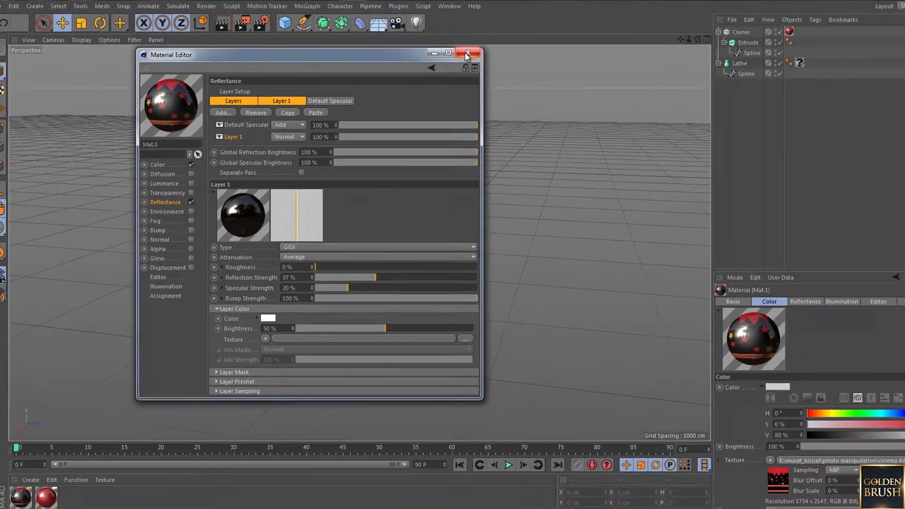
{"action": "left_click", "coordinate": [467, 53]}
{"action": "left_click_drag", "start_coordinate": [34, 465], "coordinate": [295, 207]}
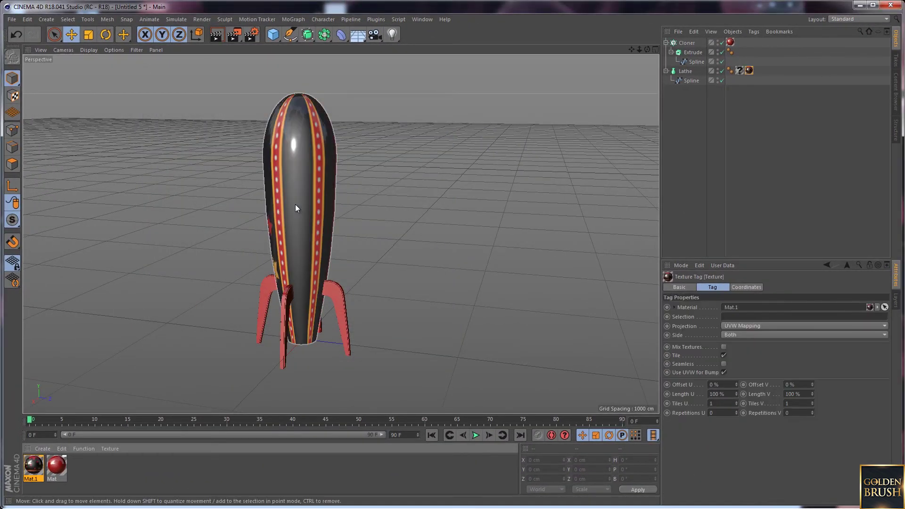
Step: Delete the stray '?' tag from the rocket's Lathe object
{"action": "left_click", "coordinate": [296, 208]}
{"action": "left_click", "coordinate": [739, 70]}
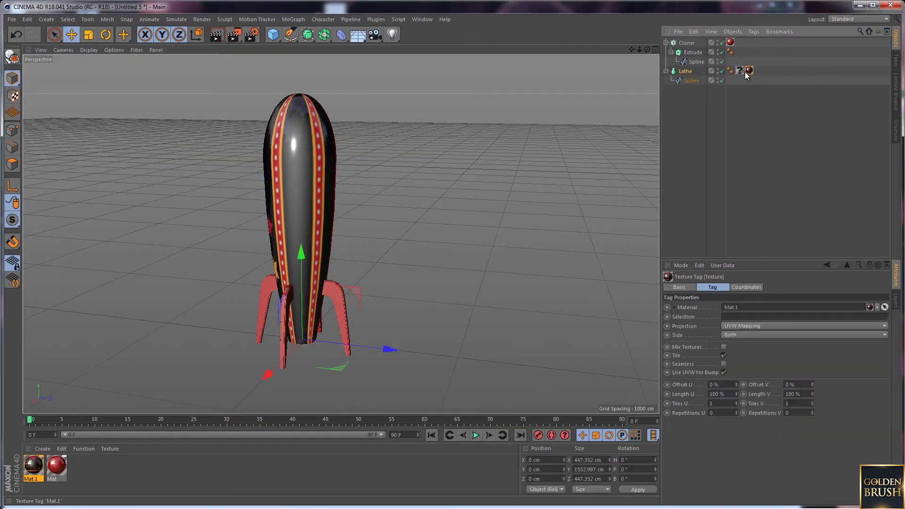
{"action": "key", "text": "Delete"}
Step: Set the texture tag to Cylindrical projection with Tiles V at 0.13
{"action": "left_click", "coordinate": [744, 71]}
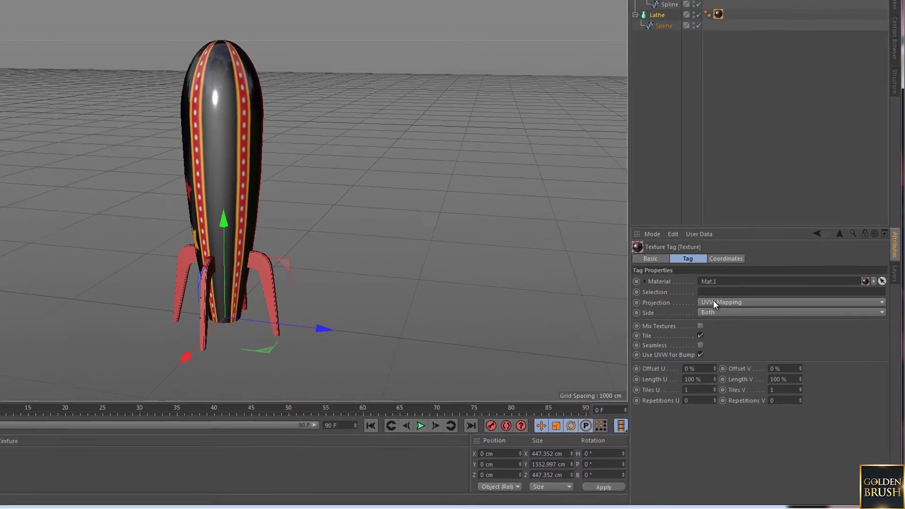
{"action": "left_click", "coordinate": [735, 326]}
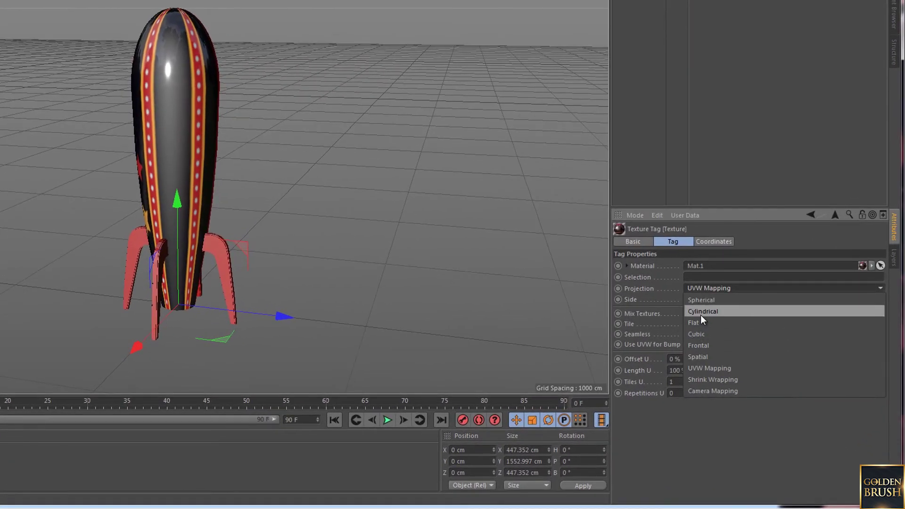
{"action": "left_click", "coordinate": [700, 312]}
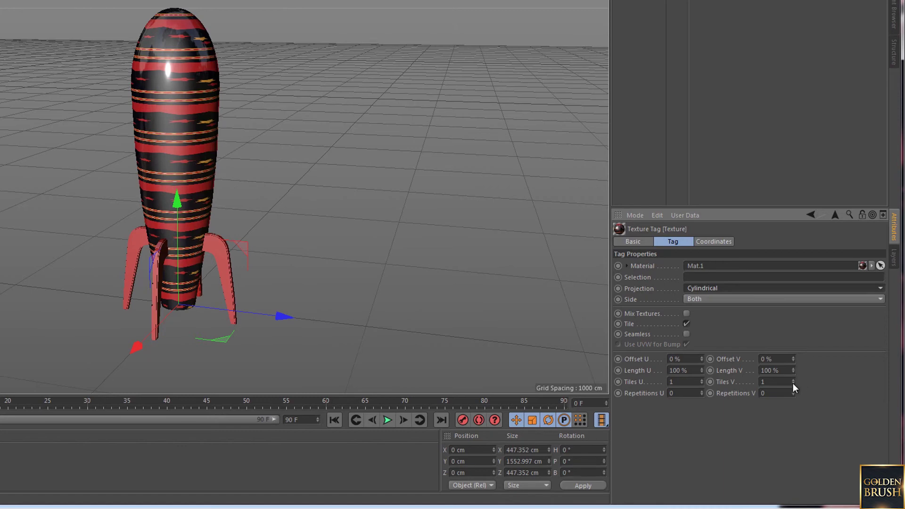
{"action": "left_click_drag", "start_coordinate": [792, 383], "coordinate": [793, 384]}
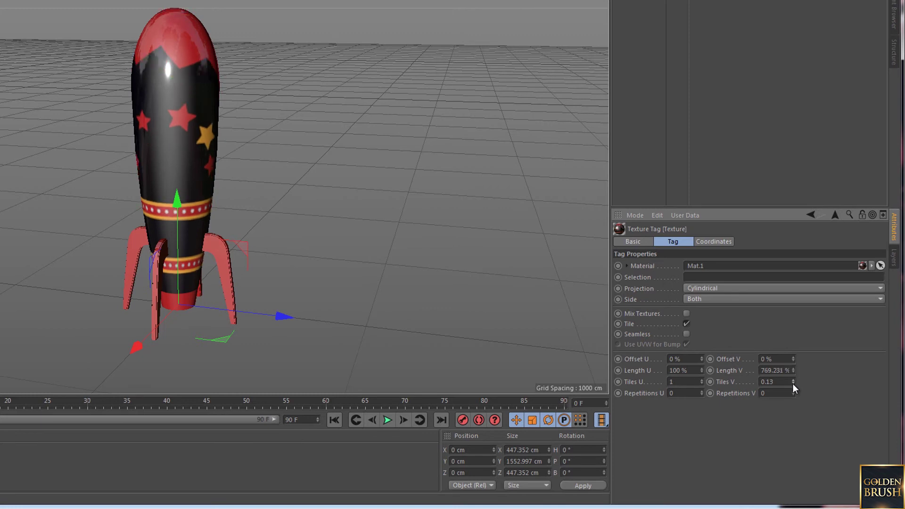
{"action": "left_click_drag", "start_coordinate": [792, 383], "coordinate": [793, 384]}
{"action": "left_click_drag", "start_coordinate": [701, 383], "coordinate": [700, 383]}
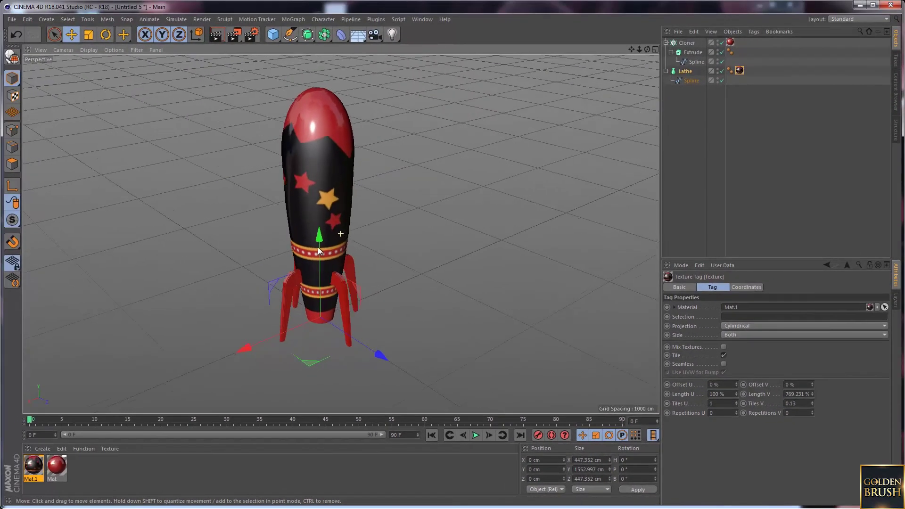
{"action": "left_click_drag", "start_coordinate": [317, 247], "coordinate": [344, 245], "text": "alt"}
Step: Add a Sky object to the scene
{"action": "left_click", "coordinate": [196, 205]}
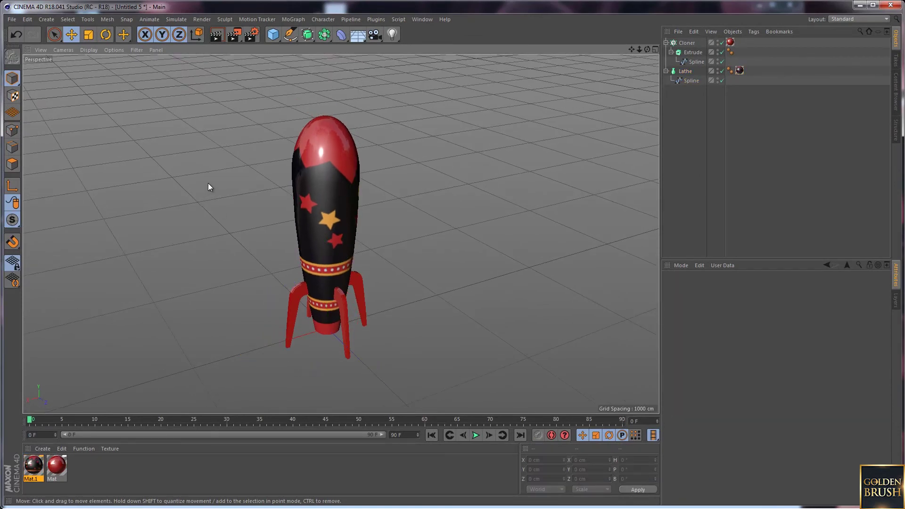
{"action": "left_click", "coordinate": [360, 36]}
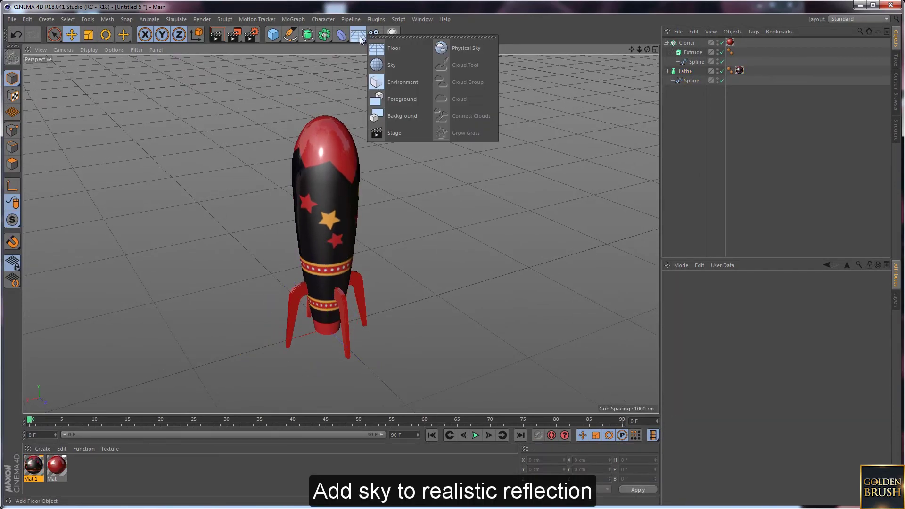
{"action": "left_click", "coordinate": [392, 64]}
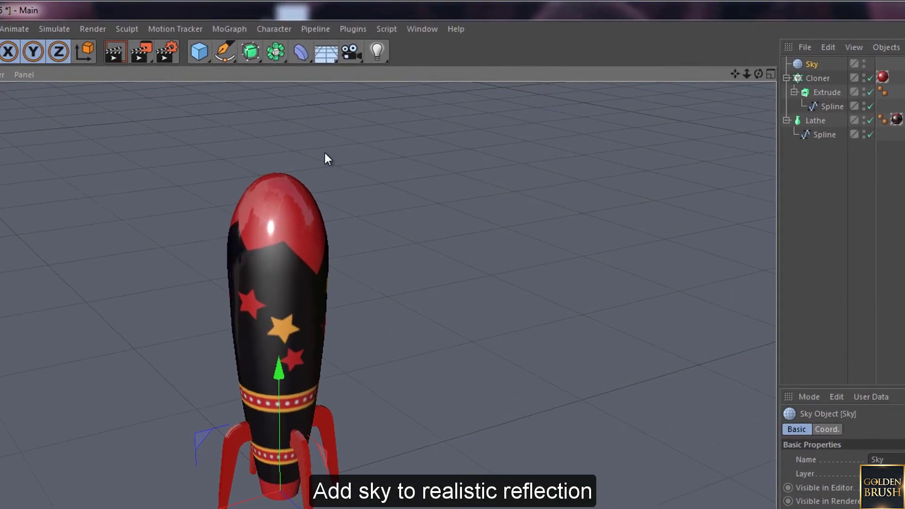
Step: Load the Room 01 HDRI from Prime > Presets > Light Setups > HDRI and apply it to the Sky
{"action": "left_click", "coordinate": [416, 29]}
{"action": "left_click", "coordinate": [448, 101]}
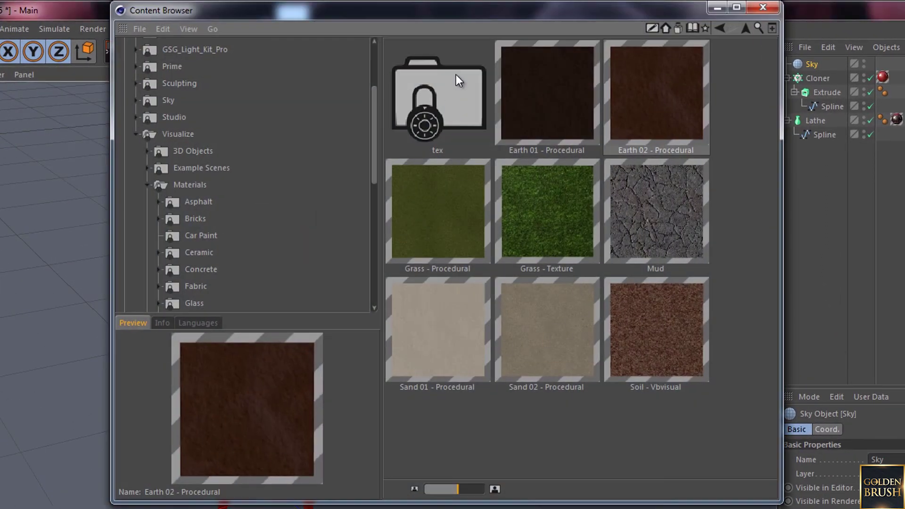
{"action": "left_click_drag", "start_coordinate": [484, 16], "coordinate": [764, 116]}
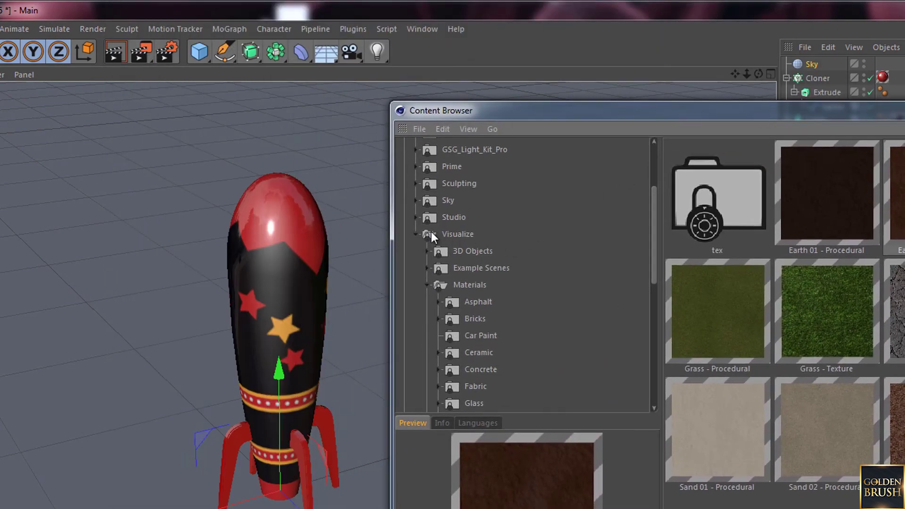
{"action": "left_click", "coordinate": [417, 235]}
{"action": "left_click", "coordinate": [451, 268]}
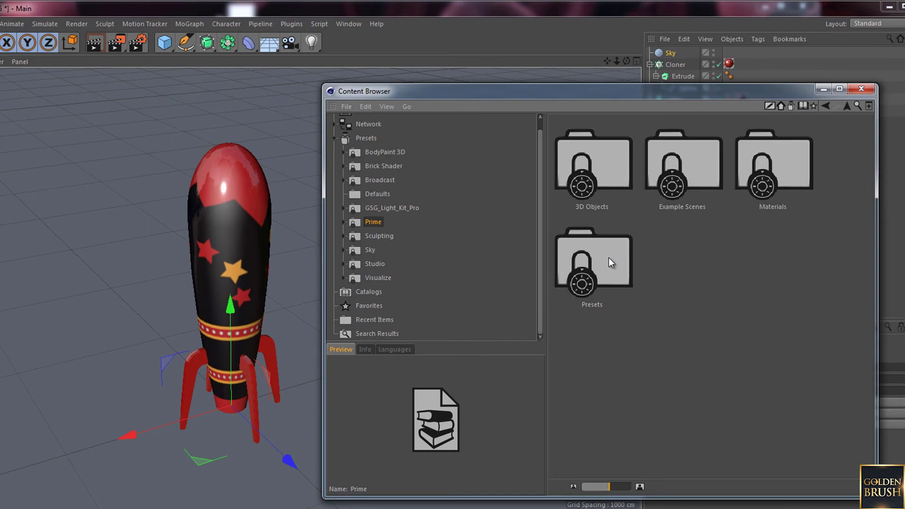
{"action": "double_click", "coordinate": [608, 258]}
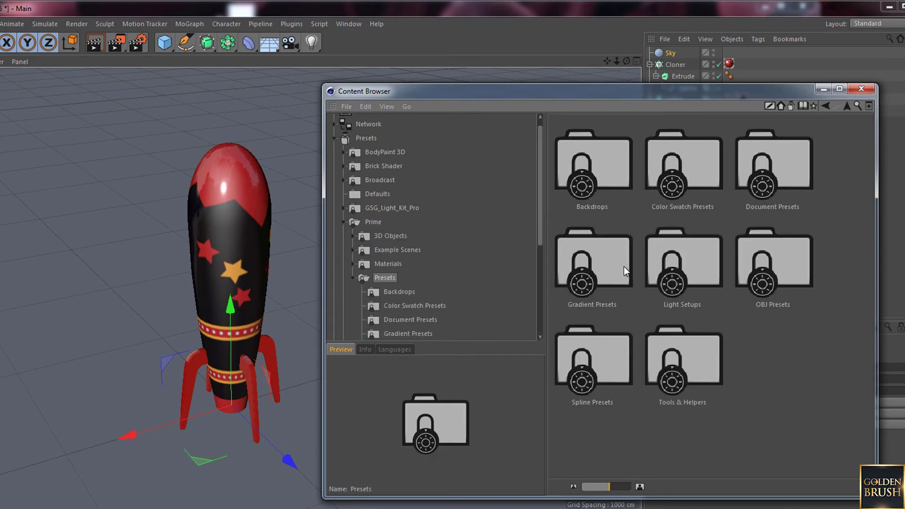
{"action": "double_click", "coordinate": [668, 267]}
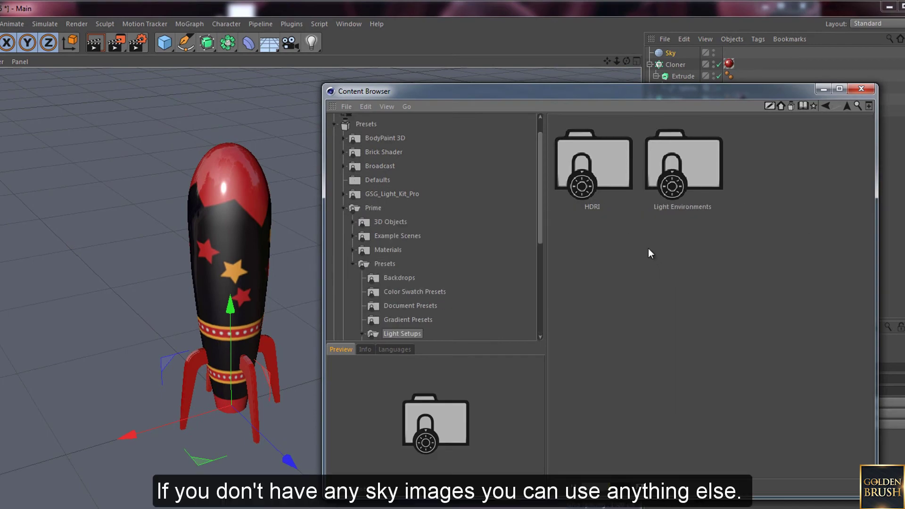
{"action": "double_click", "coordinate": [606, 177]}
{"action": "double_click", "coordinate": [617, 436]}
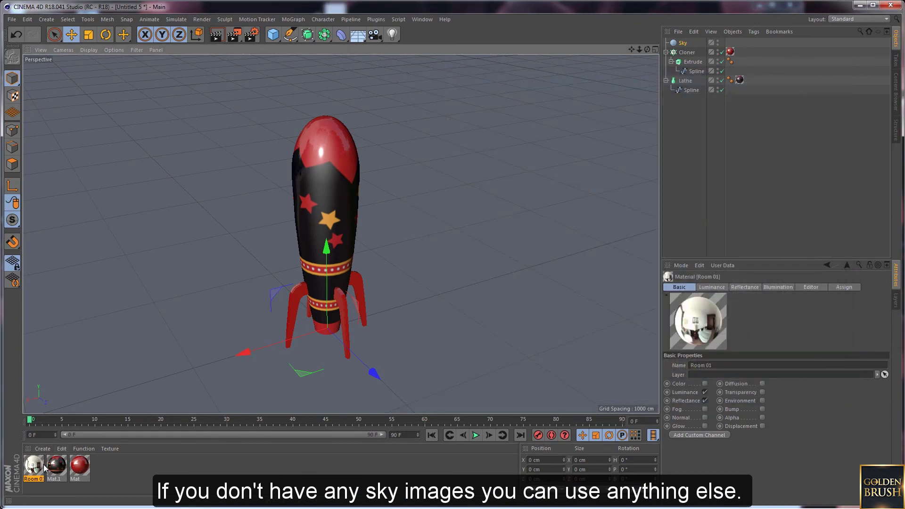
{"action": "left_click_drag", "start_coordinate": [34, 468], "coordinate": [681, 45]}
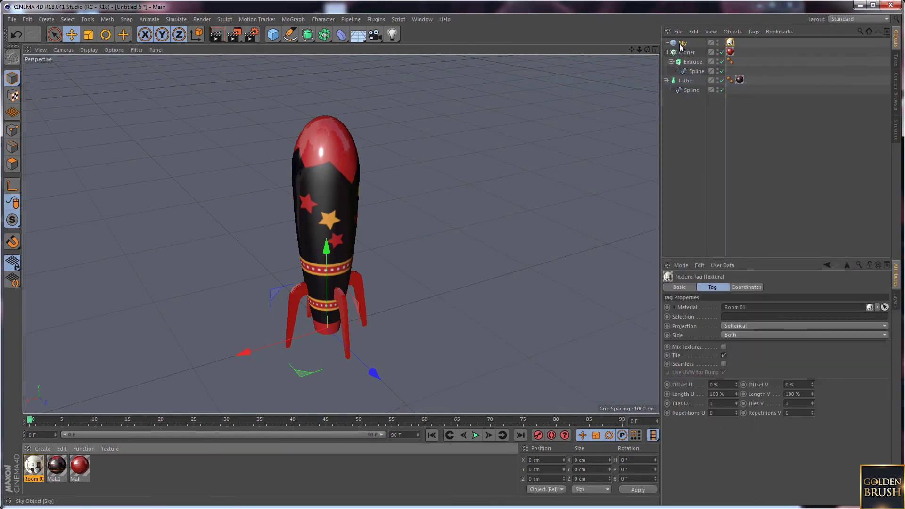
Step: Add a Compositing tag to Sky with Seen by Camera turned off, then test-render
{"action": "right_click", "coordinate": [682, 45]}
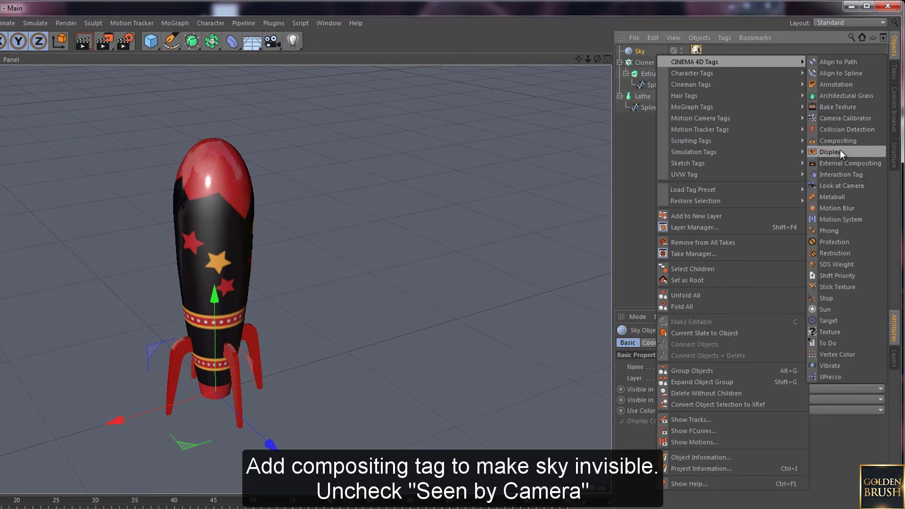
{"action": "left_click", "coordinate": [836, 149]}
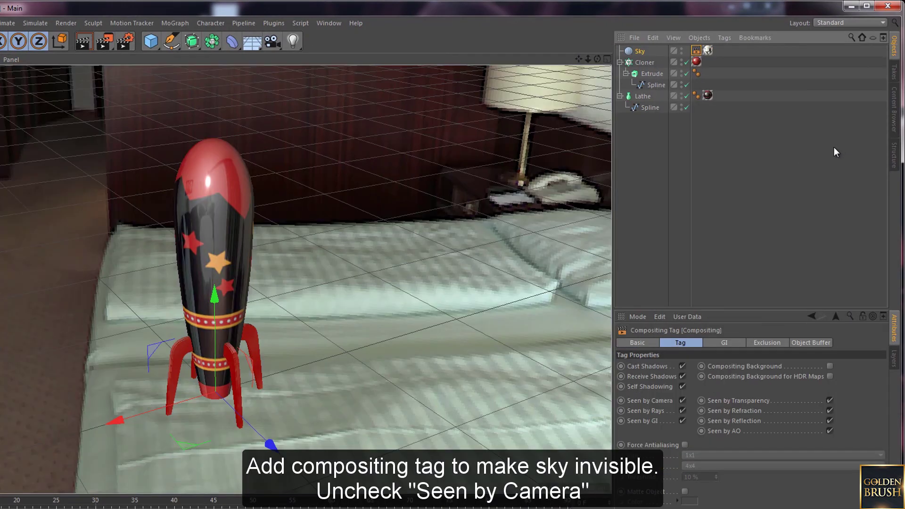
{"action": "left_click", "coordinate": [681, 400]}
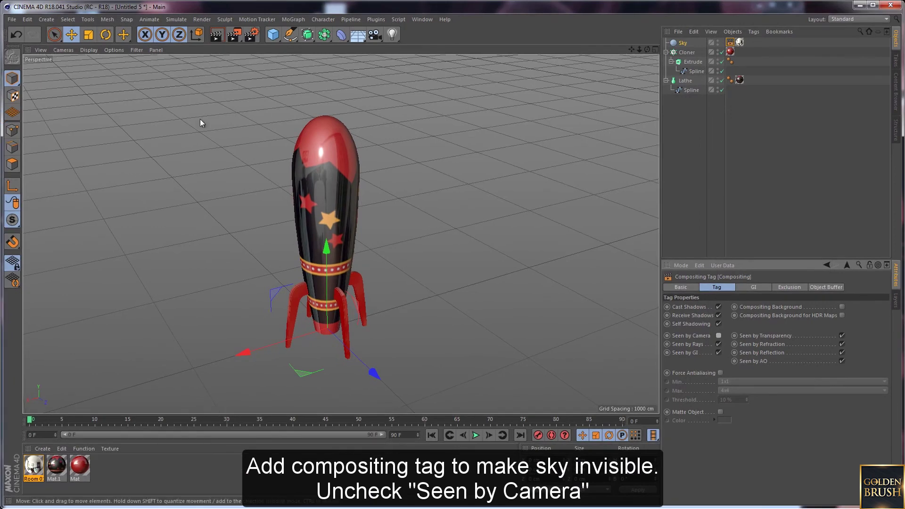
{"action": "left_click", "coordinate": [210, 40]}
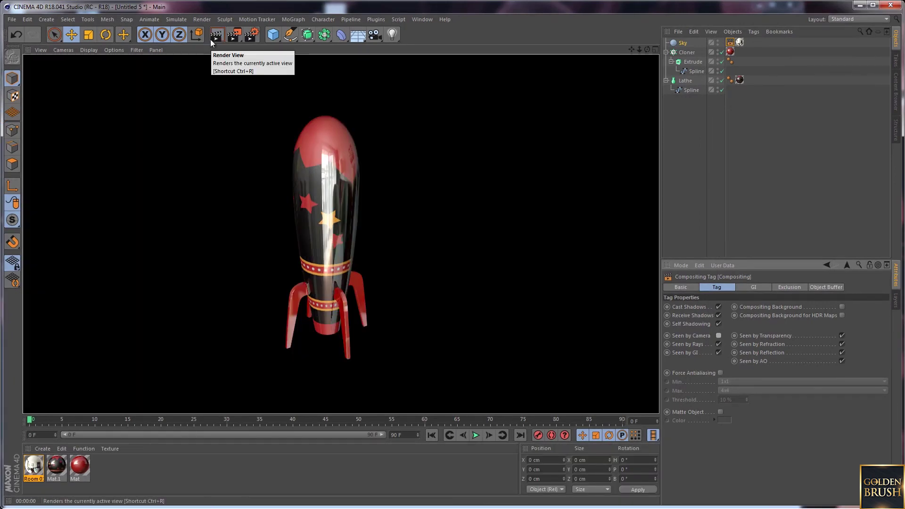
Step: Give the Room 01 material's luminance texture a 10% Blur Offset
{"action": "double_click", "coordinate": [33, 466]}
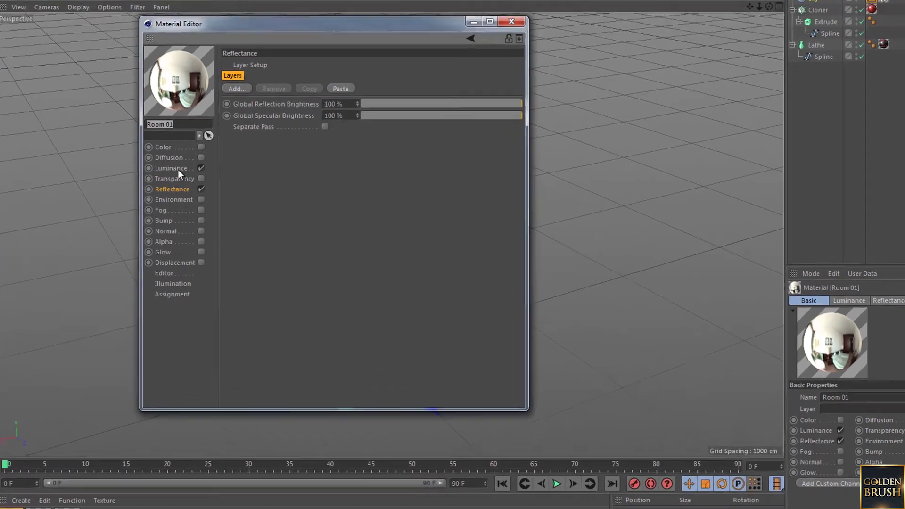
{"action": "left_click", "coordinate": [164, 180]}
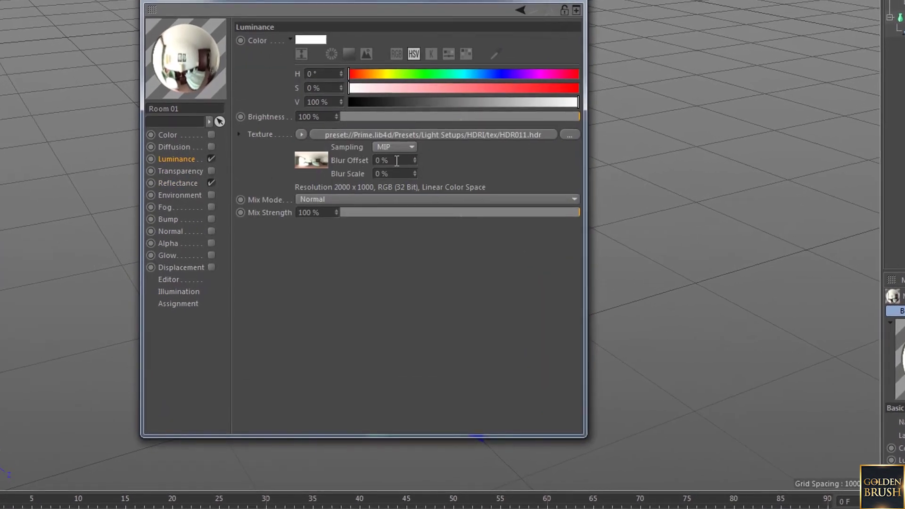
{"action": "type", "text": "10"}
{"action": "key", "text": "Return"}
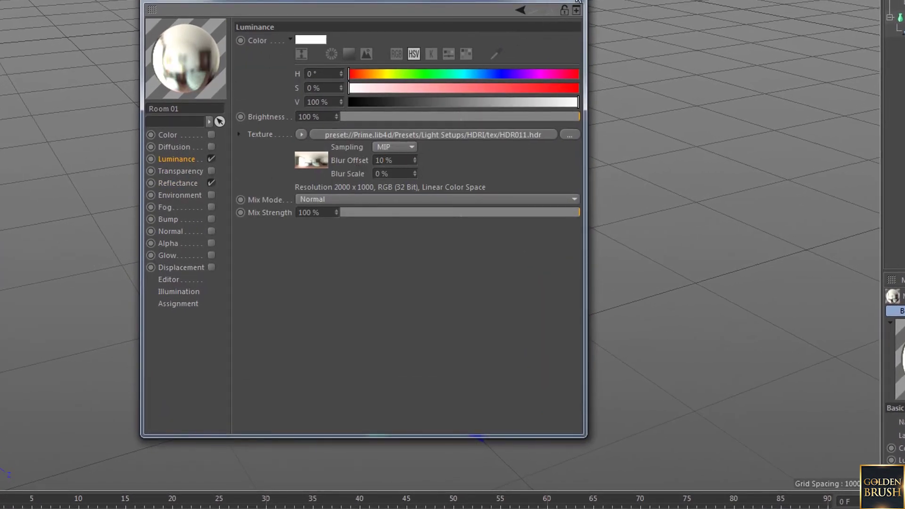
{"action": "left_click", "coordinate": [578, 2]}
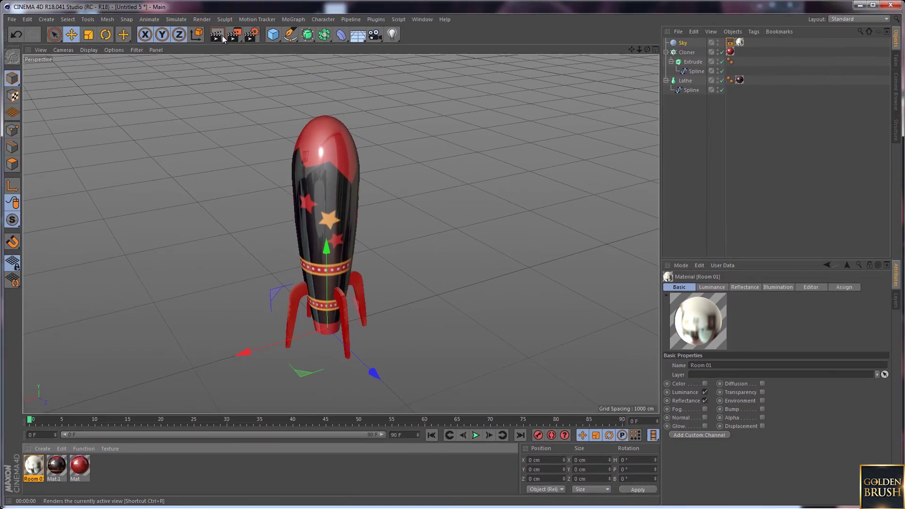
Step: Test-render the softened reflections, then clear the render and show the environment objects list
{"action": "left_click", "coordinate": [222, 36]}
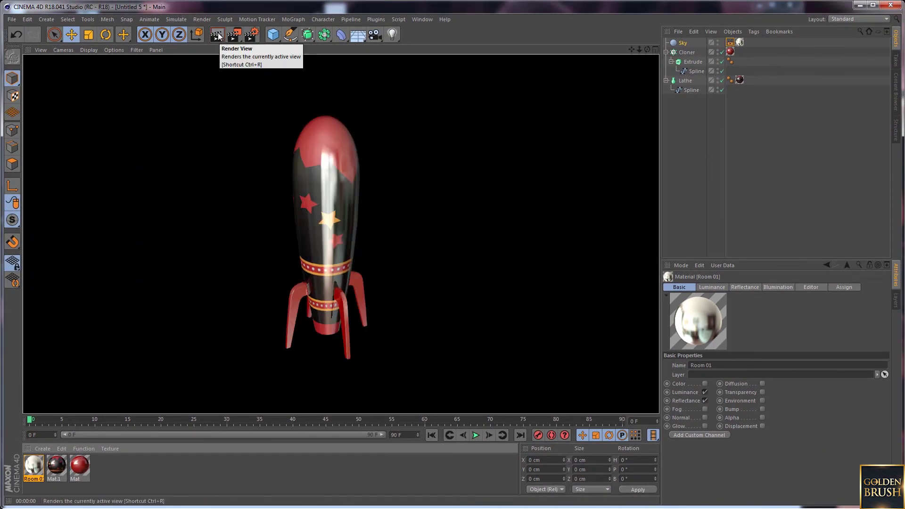
{"action": "left_click", "coordinate": [275, 234]}
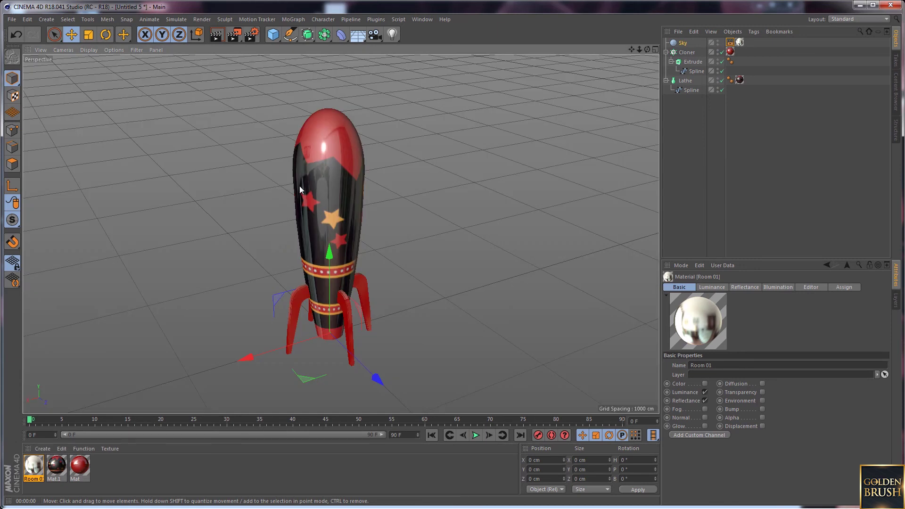
{"action": "left_click", "coordinate": [361, 38]}
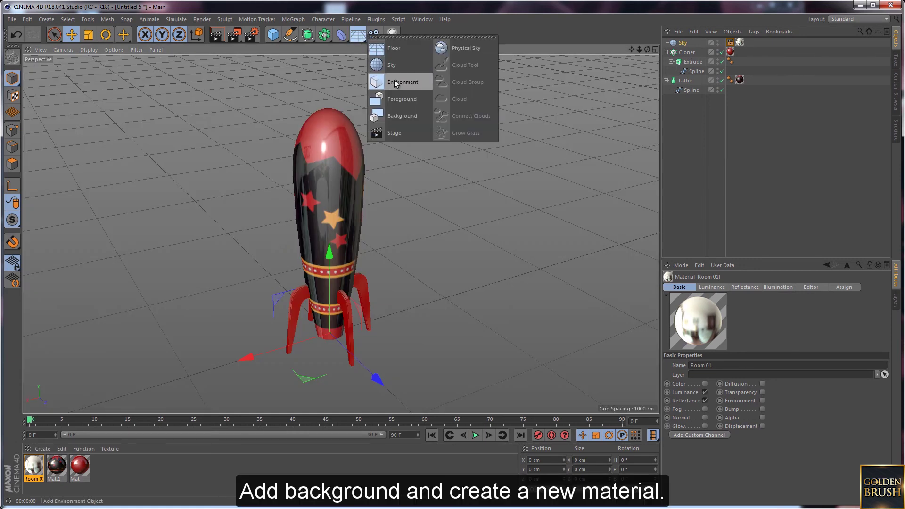
Step: Add a Background object carrying a new material, Mat.2, and preview-render it
{"action": "left_click", "coordinate": [405, 114]}
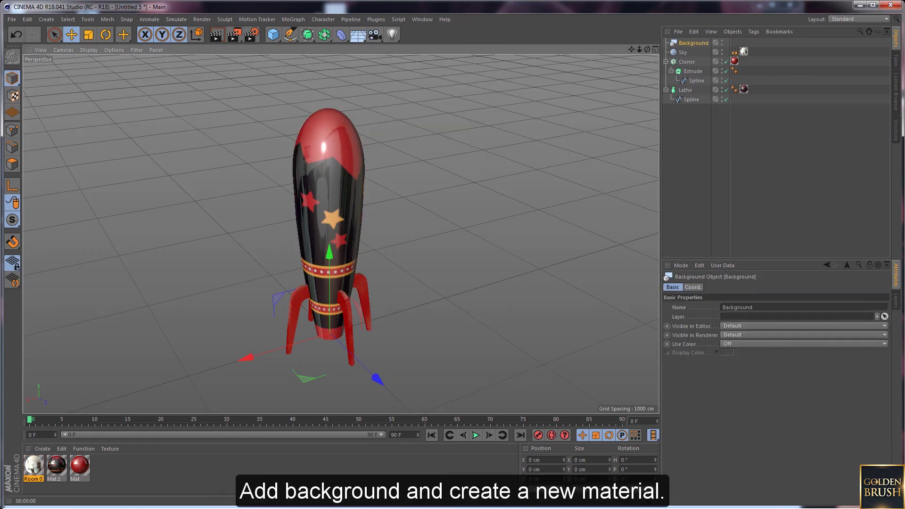
{"action": "double_click", "coordinate": [117, 468]}
{"action": "left_click_drag", "start_coordinate": [34, 466], "coordinate": [697, 43]}
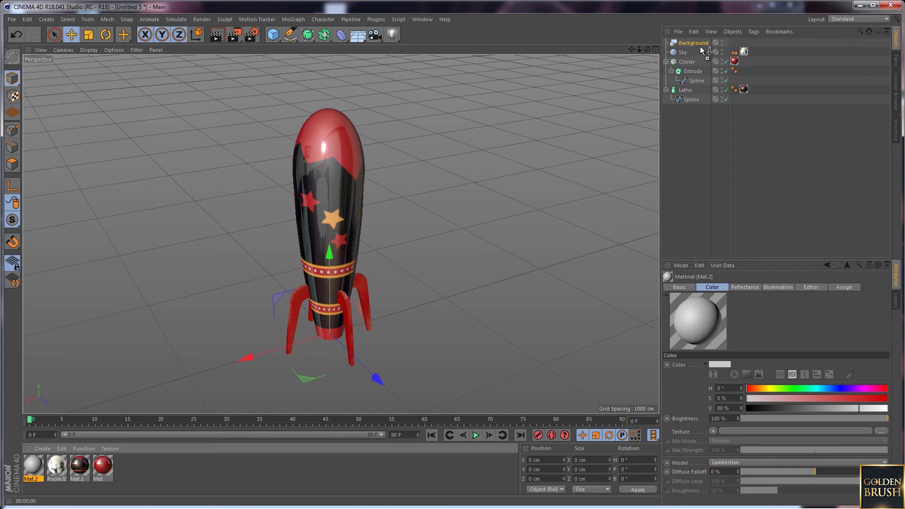
{"action": "left_click", "coordinate": [213, 39]}
Step: Brighten Mat.2's colour to 93% value and render the rocket on white
{"action": "double_click", "coordinate": [33, 465]}
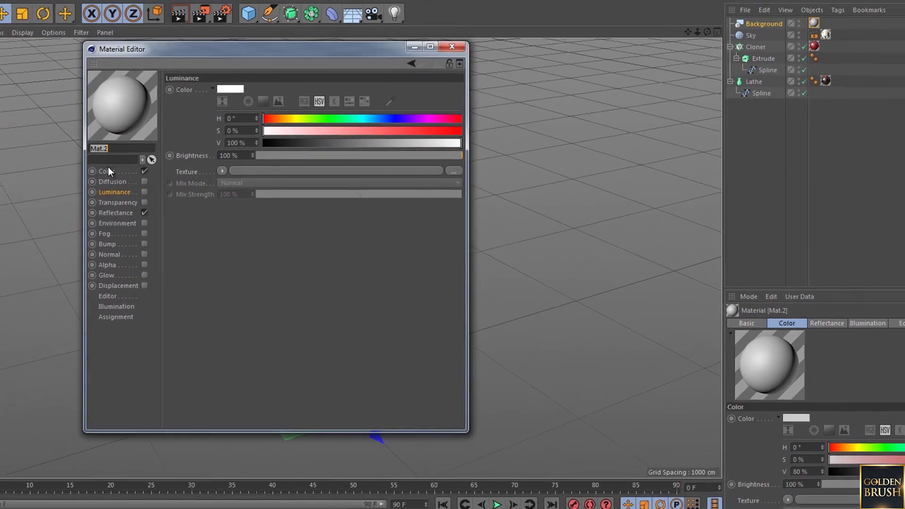
{"action": "left_click", "coordinate": [108, 171]}
{"action": "left_click_drag", "start_coordinate": [421, 142], "coordinate": [447, 143]}
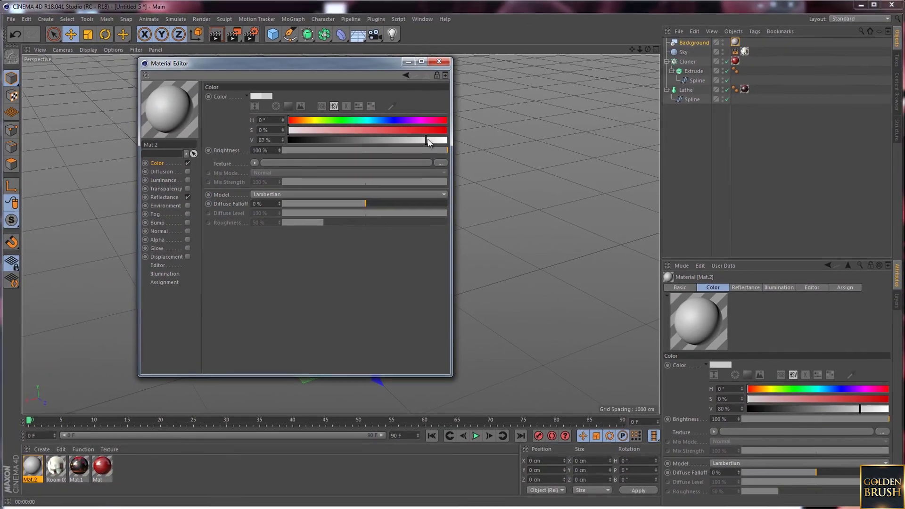
{"action": "left_click", "coordinate": [439, 61]}
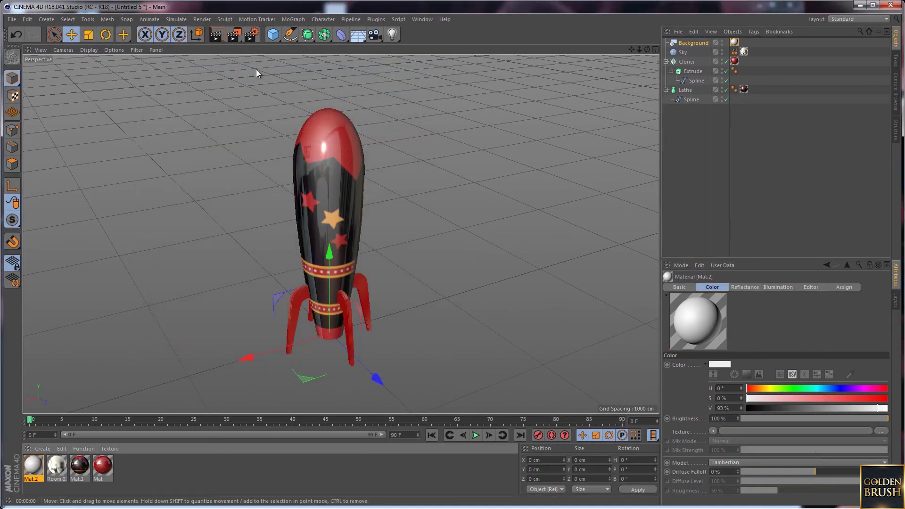
{"action": "left_click", "coordinate": [215, 38]}
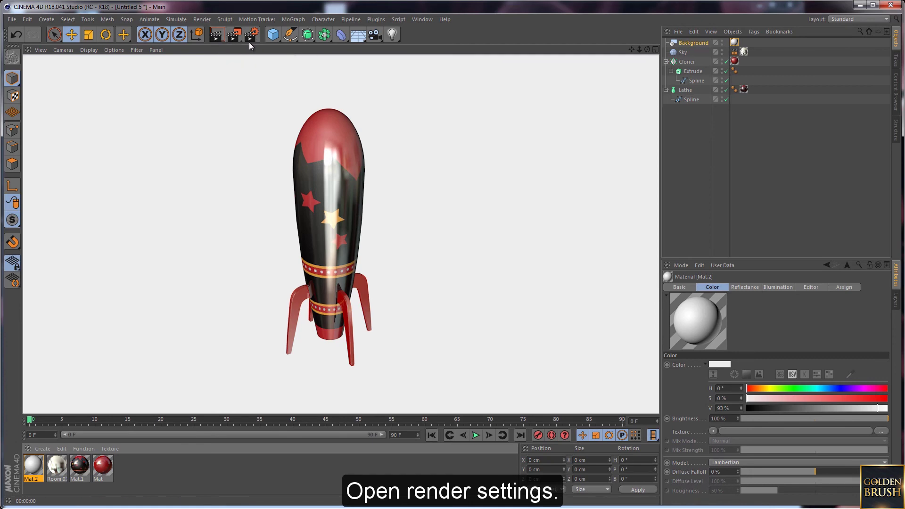
Step: Add Ambient Occlusion with its dark colour set to brown (H 28°, S 46%, V 26%)
{"action": "left_click", "coordinate": [254, 37]}
{"action": "left_click", "coordinate": [144, 281]}
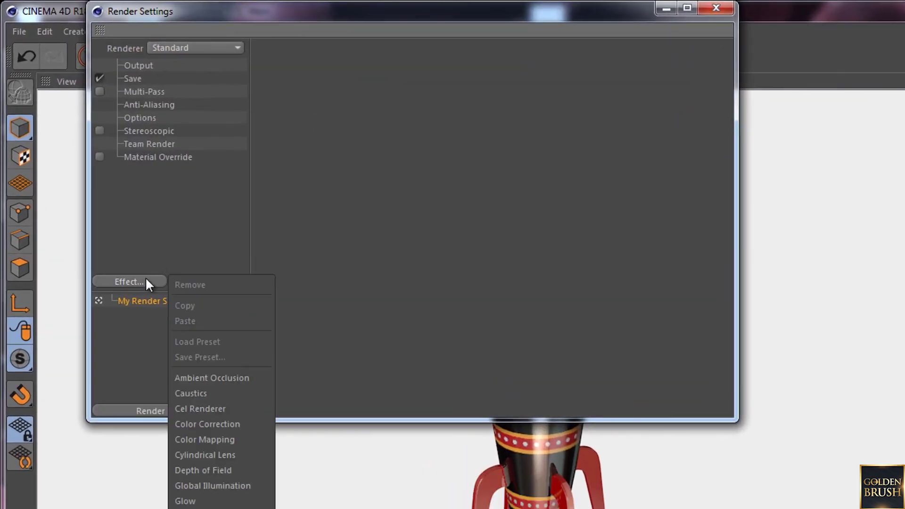
{"action": "left_click", "coordinate": [186, 378]}
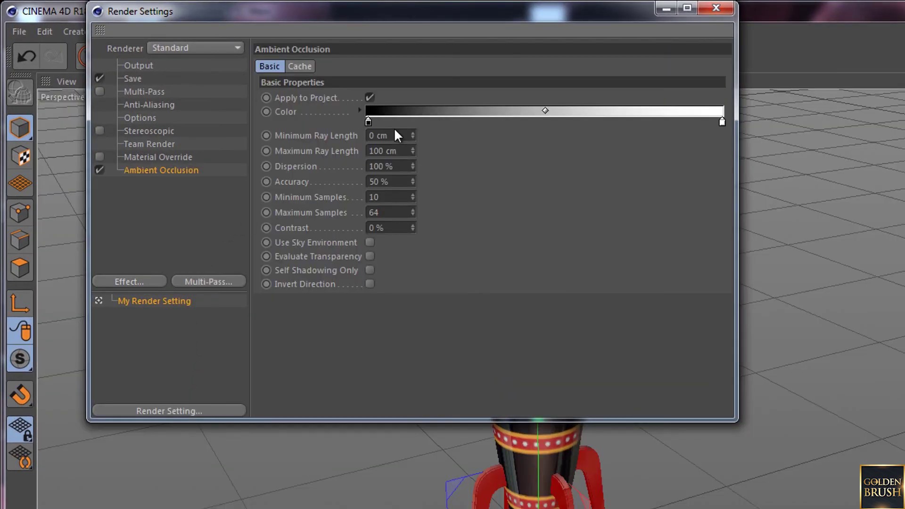
{"action": "double_click", "coordinate": [368, 121]}
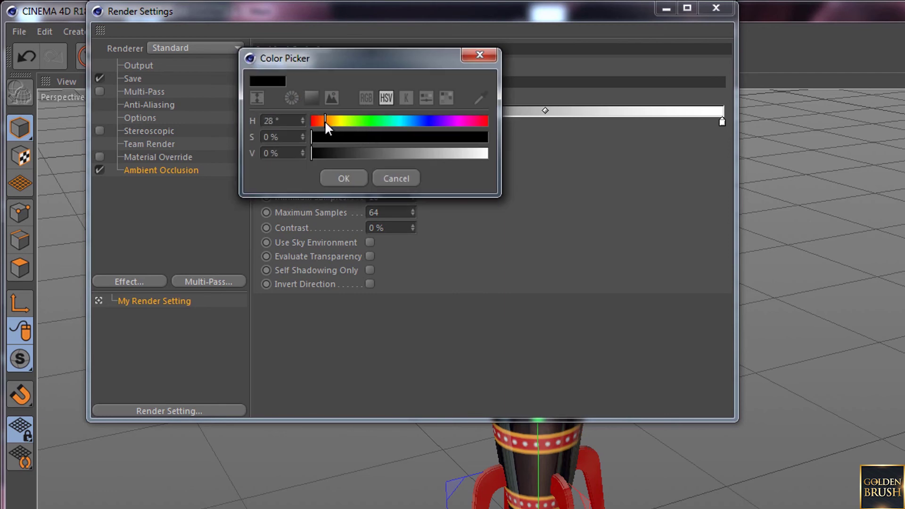
{"action": "mouse_move", "coordinate": [362, 144]}
{"action": "left_mouse_down"}
{"action": "mouse_move", "coordinate": [391, 138]}
{"action": "mouse_move", "coordinate": [372, 151]}
{"action": "left_mouse_up"}
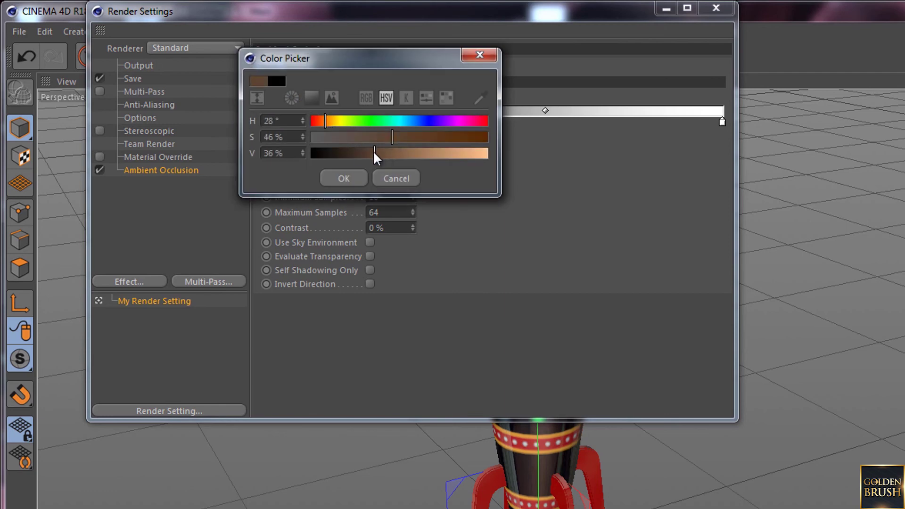
{"action": "left_click", "coordinate": [348, 177]}
Step: Test-render the rocket with ambient occlusion, then return to the render effects list
{"action": "left_click", "coordinate": [716, 8]}
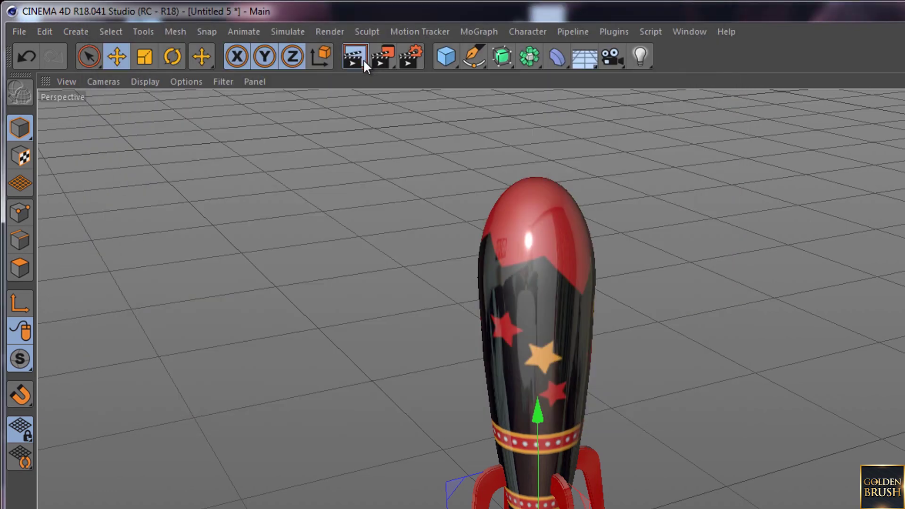
{"action": "left_click", "coordinate": [362, 58]}
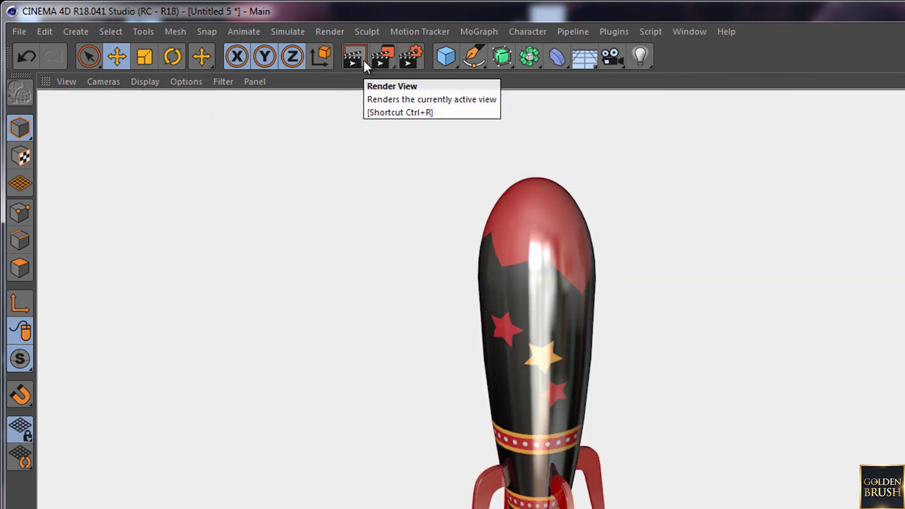
{"action": "left_click", "coordinate": [412, 58]}
{"action": "left_click", "coordinate": [126, 282]}
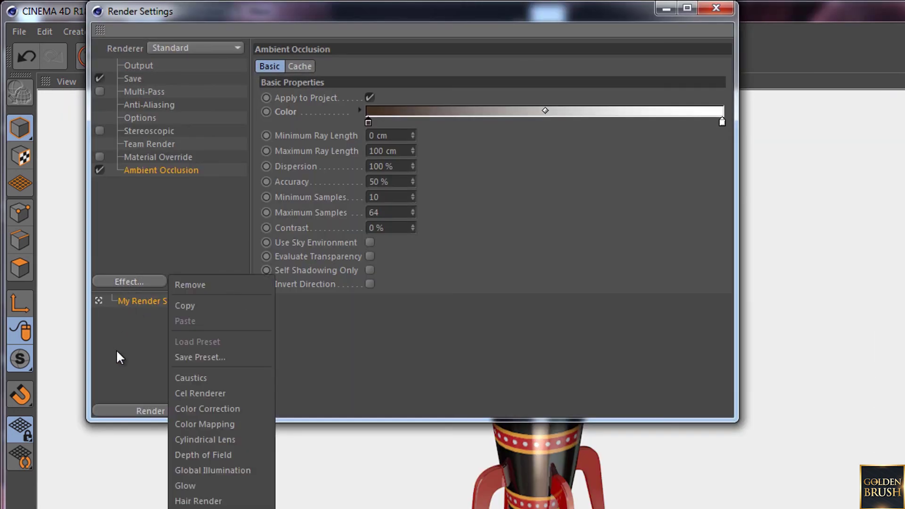
Step: Add Global Illumination with Record Density Low, Samples Low and Gamma 2.2
{"action": "left_click", "coordinate": [198, 464]}
{"action": "left_click", "coordinate": [368, 97]}
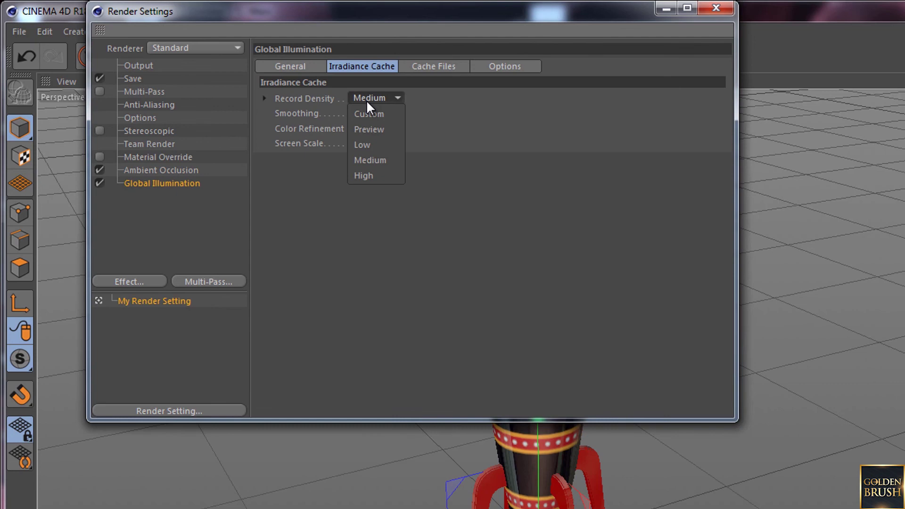
{"action": "left_click", "coordinate": [358, 142]}
{"action": "left_click", "coordinate": [306, 68]}
{"action": "left_click", "coordinate": [377, 168]}
{"action": "left_click", "coordinate": [396, 212]}
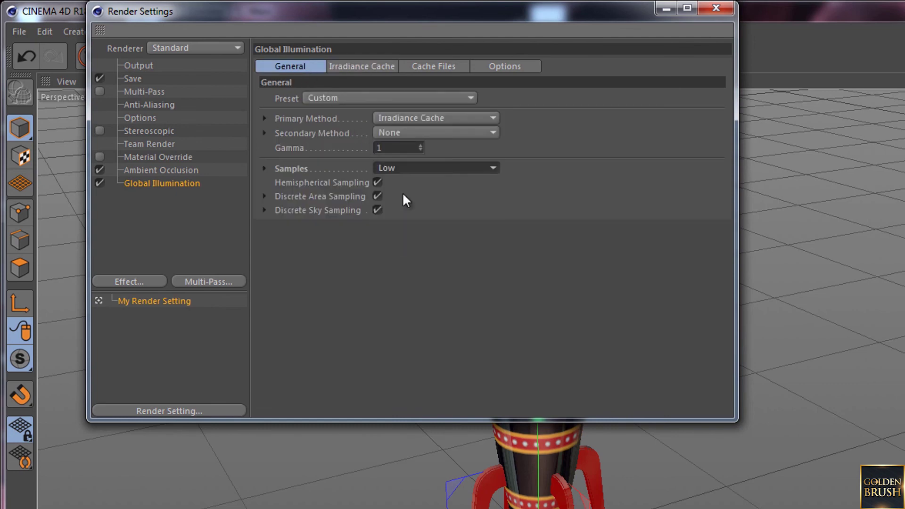
{"action": "left_click", "coordinate": [380, 148]}
{"action": "type", "text": "2.2"}
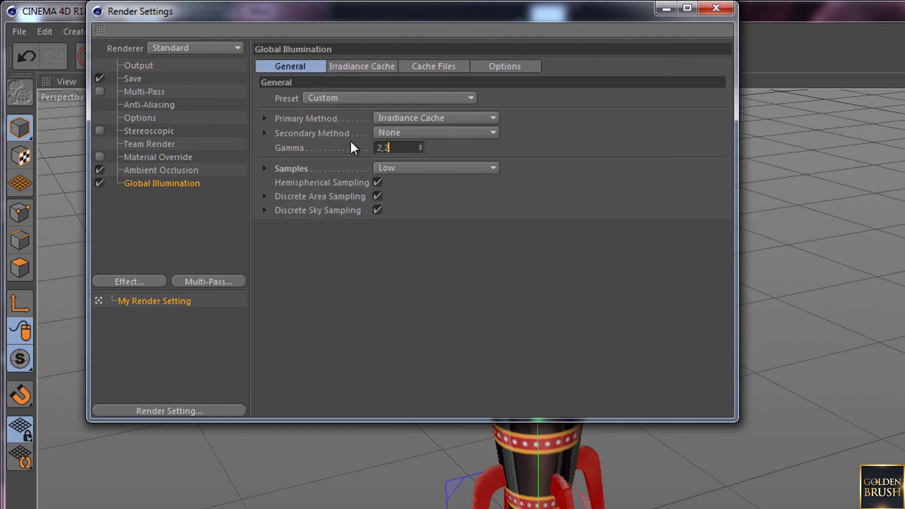
{"action": "key", "text": "Return"}
Step: Test-render the globally lit rocket from low, high and eye-level camera angles
{"action": "left_click", "coordinate": [715, 8]}
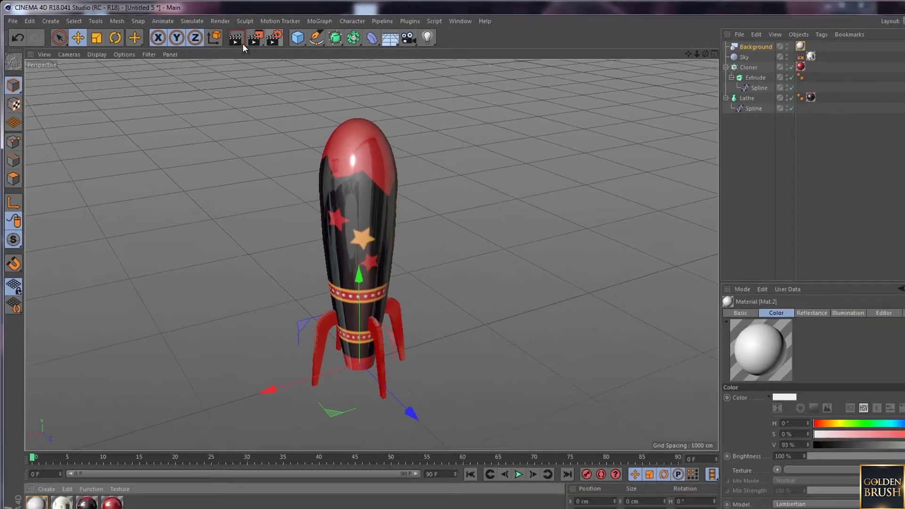
{"action": "left_click", "coordinate": [219, 37]}
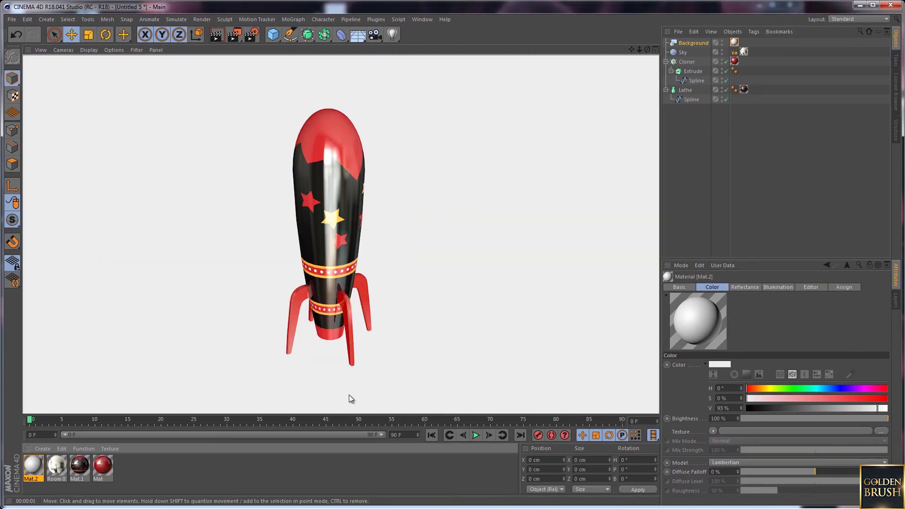
{"action": "mouse_move", "coordinate": [349, 394]}
{"action": "left_mouse_down", "text": "alt"}
{"action": "mouse_move", "coordinate": [318, 216]}
{"action": "mouse_move", "coordinate": [367, 225]}
{"action": "left_mouse_up", "text": "alt"}
{"action": "left_click", "coordinate": [215, 39]}
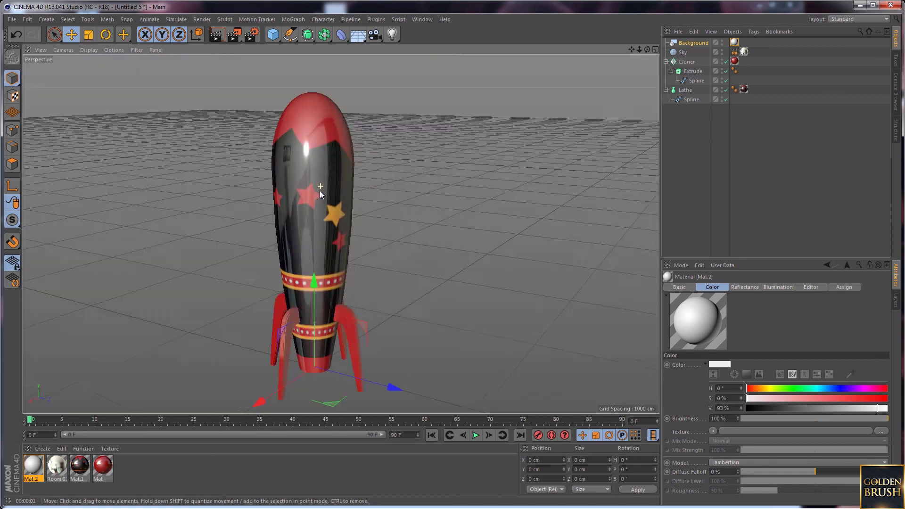
{"action": "mouse_move", "coordinate": [319, 190]}
{"action": "left_mouse_down", "text": "alt"}
{"action": "mouse_move", "coordinate": [277, 238]}
{"action": "mouse_move", "coordinate": [225, 89]}
{"action": "left_mouse_up", "text": "alt"}
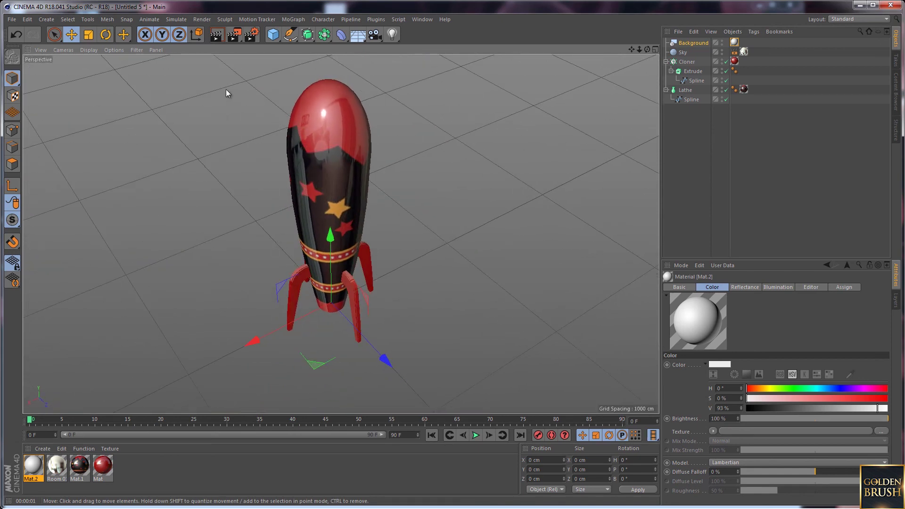
{"action": "left_click", "coordinate": [220, 35]}
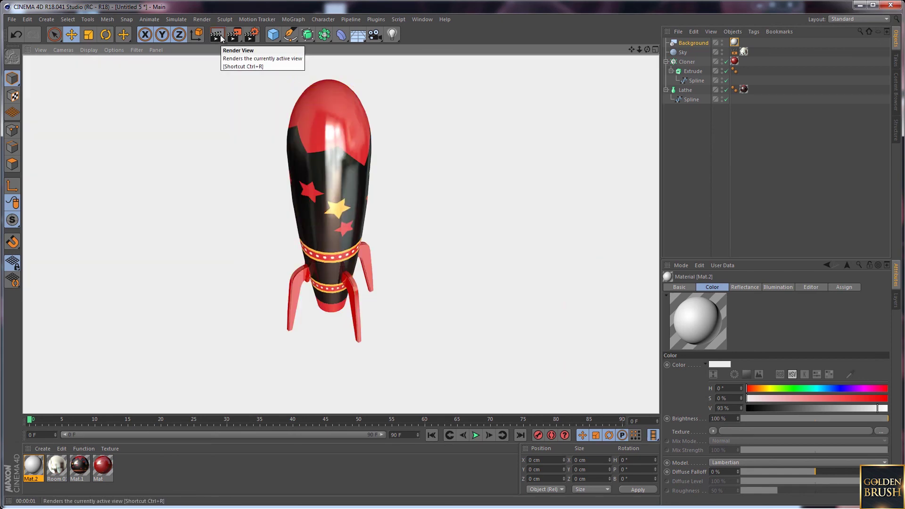
{"action": "mouse_move", "coordinate": [259, 117]}
{"action": "left_mouse_down", "text": "alt"}
{"action": "mouse_move", "coordinate": [301, 222]}
{"action": "mouse_move", "coordinate": [327, 159]}
{"action": "mouse_move", "coordinate": [298, 155]}
{"action": "left_mouse_up", "text": "alt"}
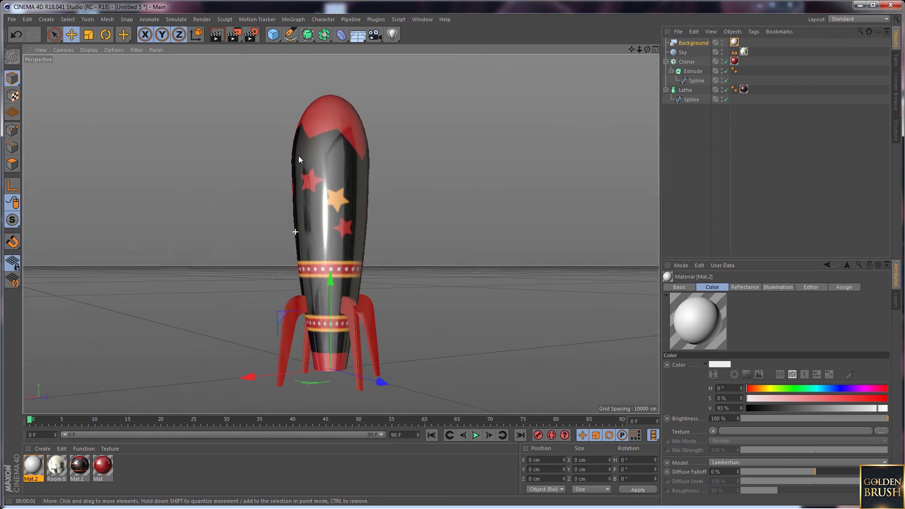
{"action": "left_click", "coordinate": [216, 38]}
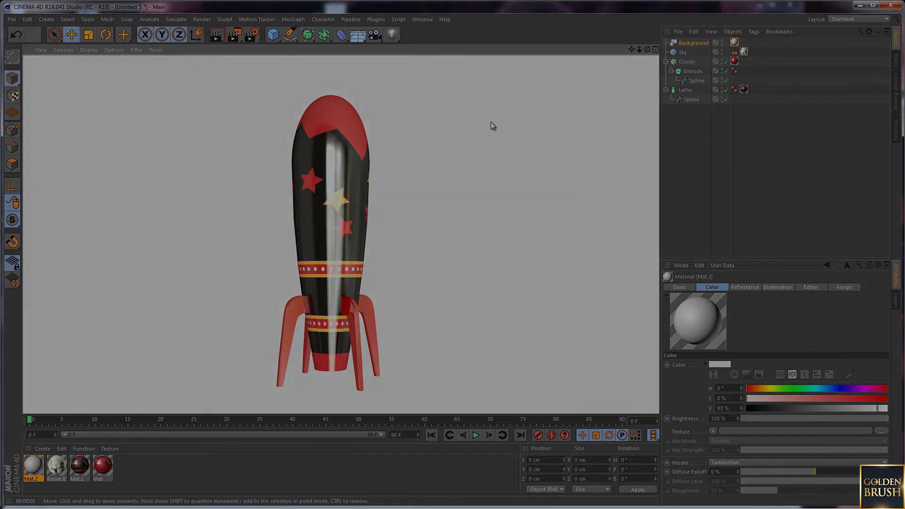